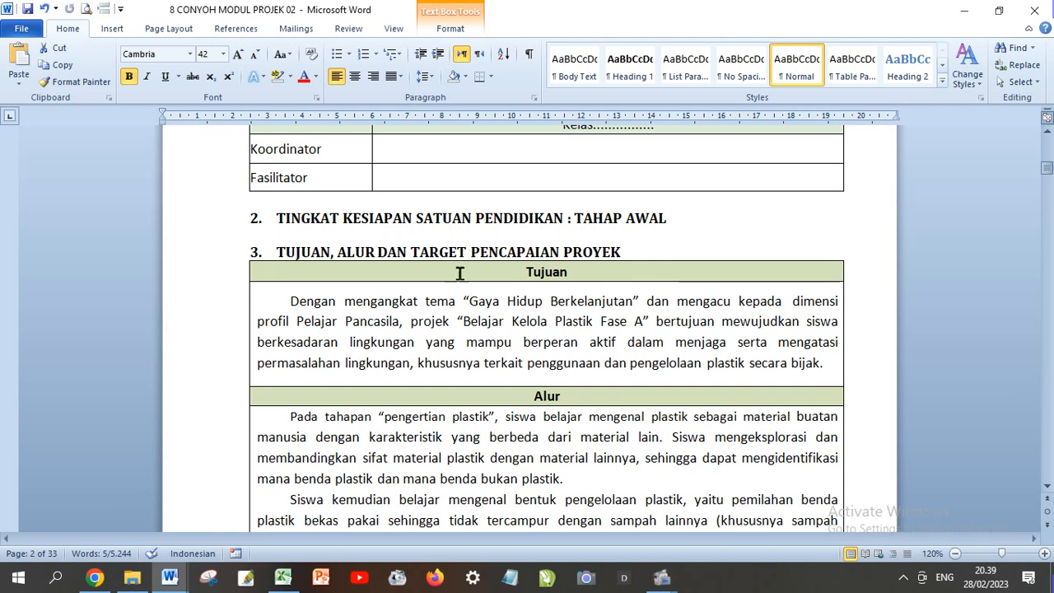
Review the Tujuan, Alur and Target paragraphs in section 3 of the project module
{"action": "scroll", "coordinate": [535, 281], "scroll_direction": "down", "scroll_amount": 1}
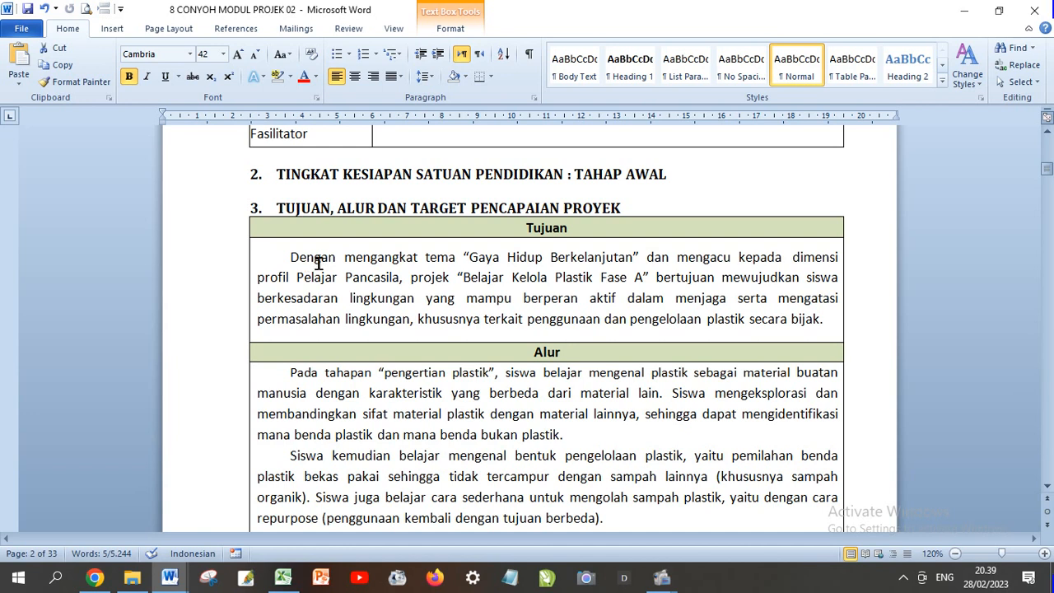
{"action": "left_click_drag", "start_coordinate": [318, 262], "coordinate": [618, 318]}
{"action": "scroll", "coordinate": [610, 321], "scroll_direction": "down", "scroll_amount": 2}
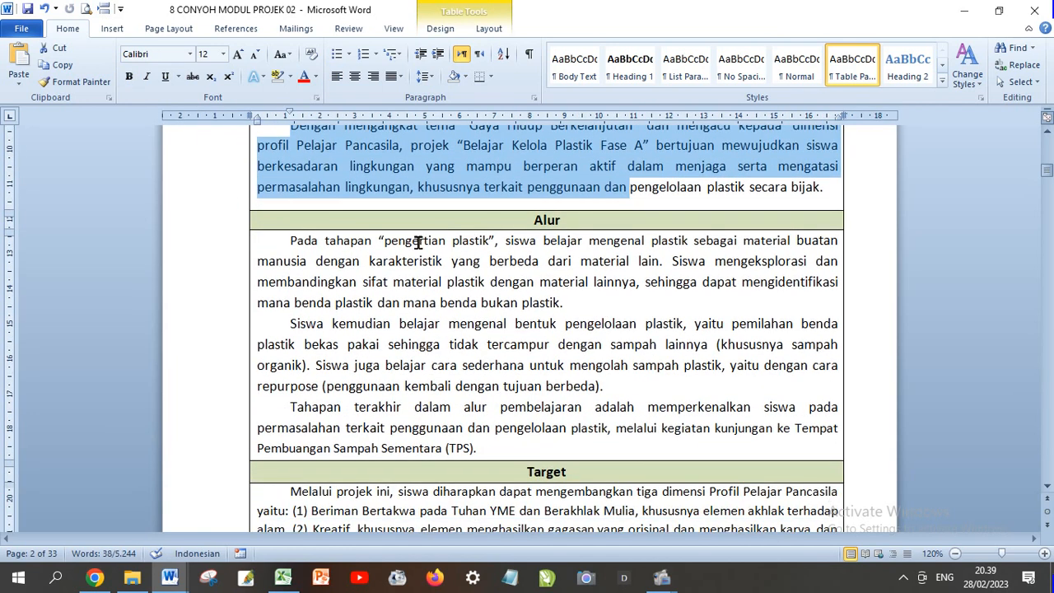
{"action": "left_click_drag", "start_coordinate": [418, 242], "coordinate": [582, 442]}
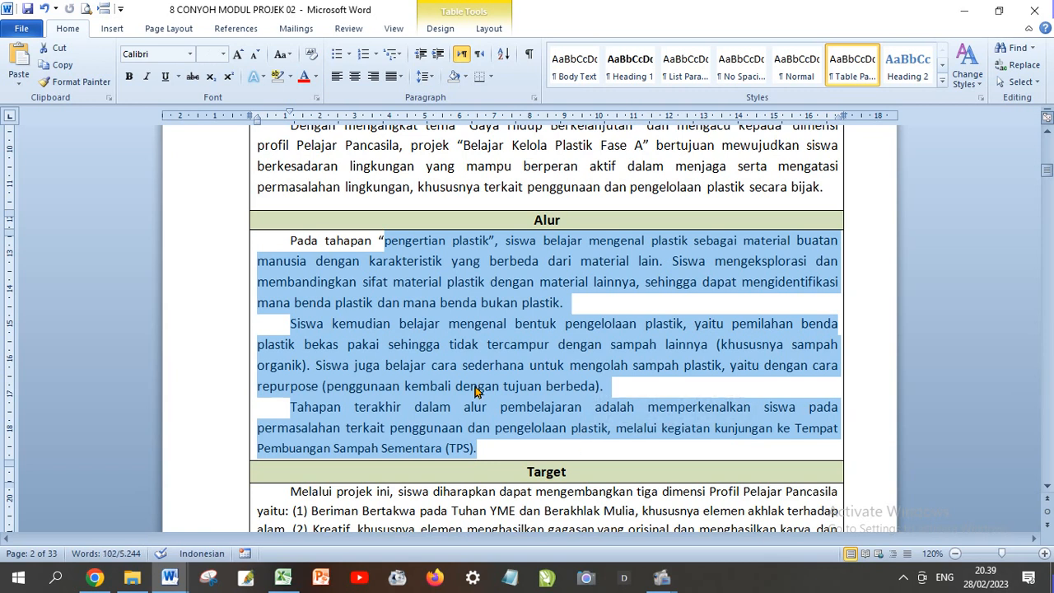
{"action": "left_click", "coordinate": [443, 352]}
{"action": "scroll", "coordinate": [443, 352], "scroll_direction": "up", "scroll_amount": 1}
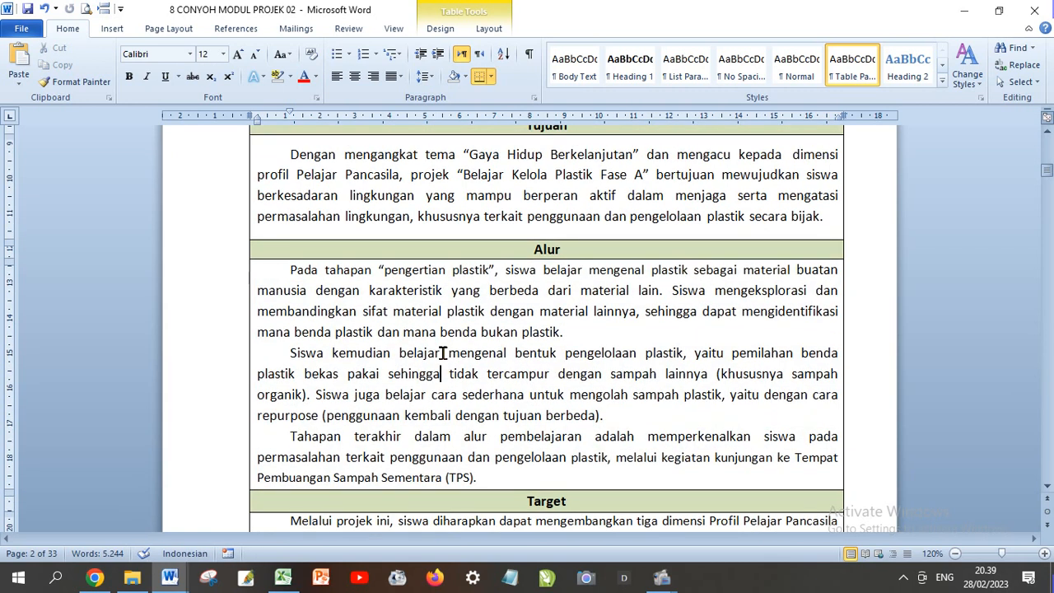
{"action": "scroll", "coordinate": [468, 341], "scroll_direction": "down", "scroll_amount": 1}
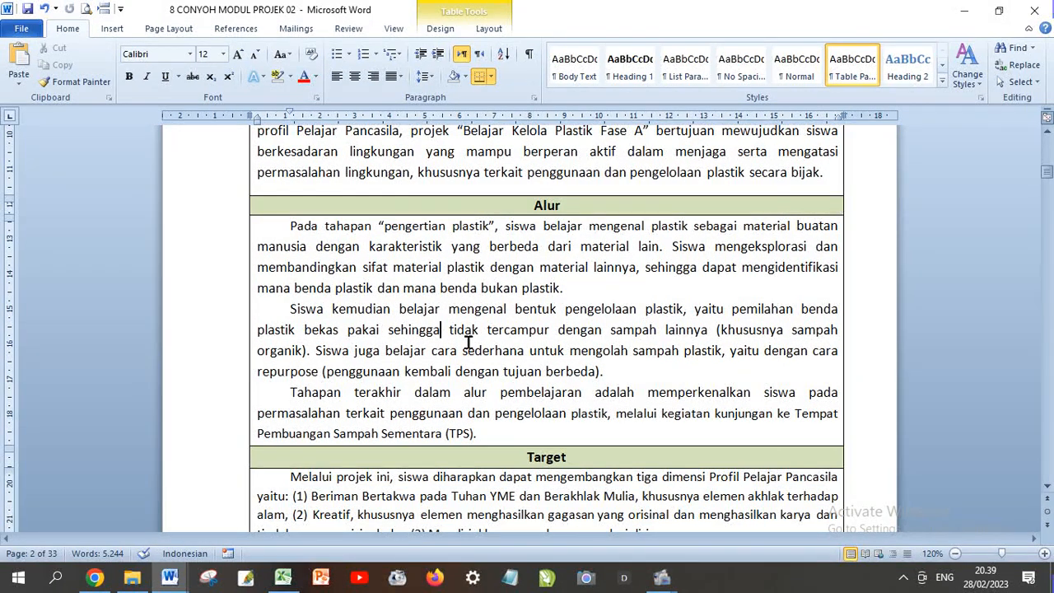
{"action": "scroll", "coordinate": [468, 341], "scroll_direction": "down", "scroll_amount": 4}
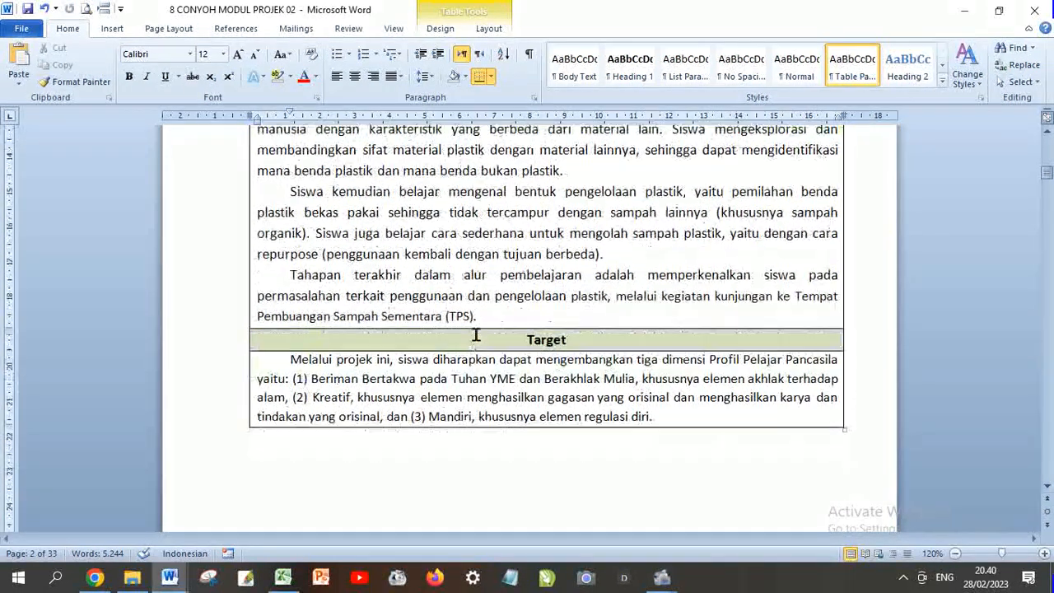
{"action": "left_click_drag", "start_coordinate": [471, 303], "coordinate": [577, 341]}
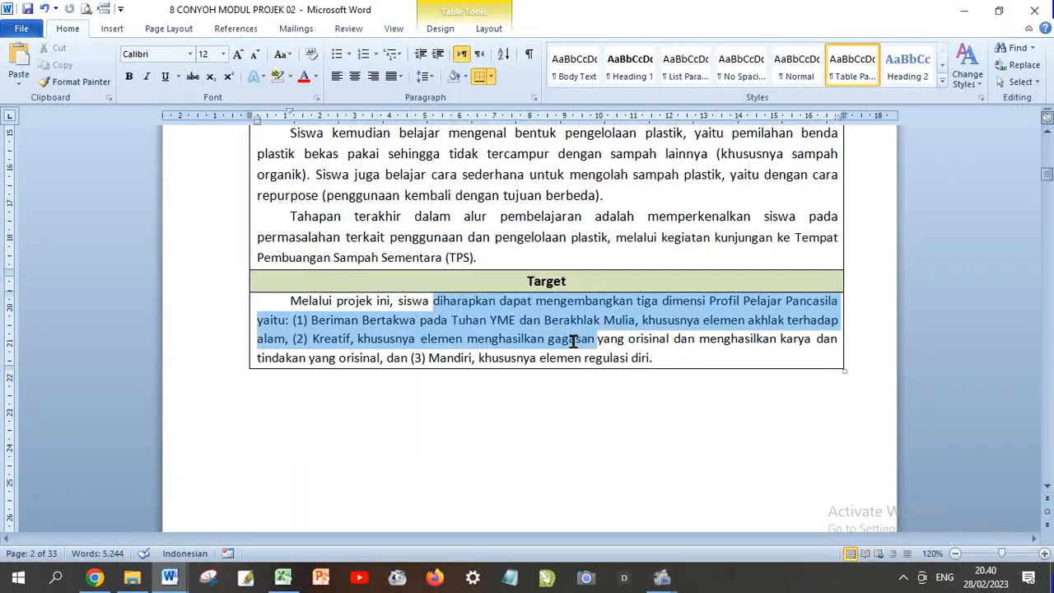
{"action": "left_click", "coordinate": [461, 341]}
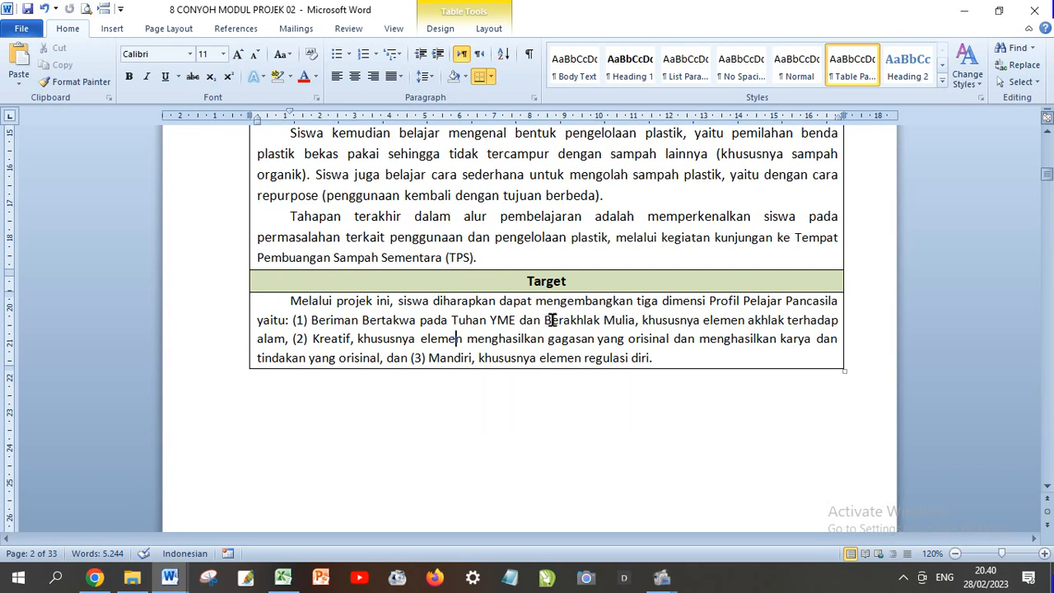
{"action": "scroll", "coordinate": [552, 319], "scroll_direction": "down", "scroll_amount": 1}
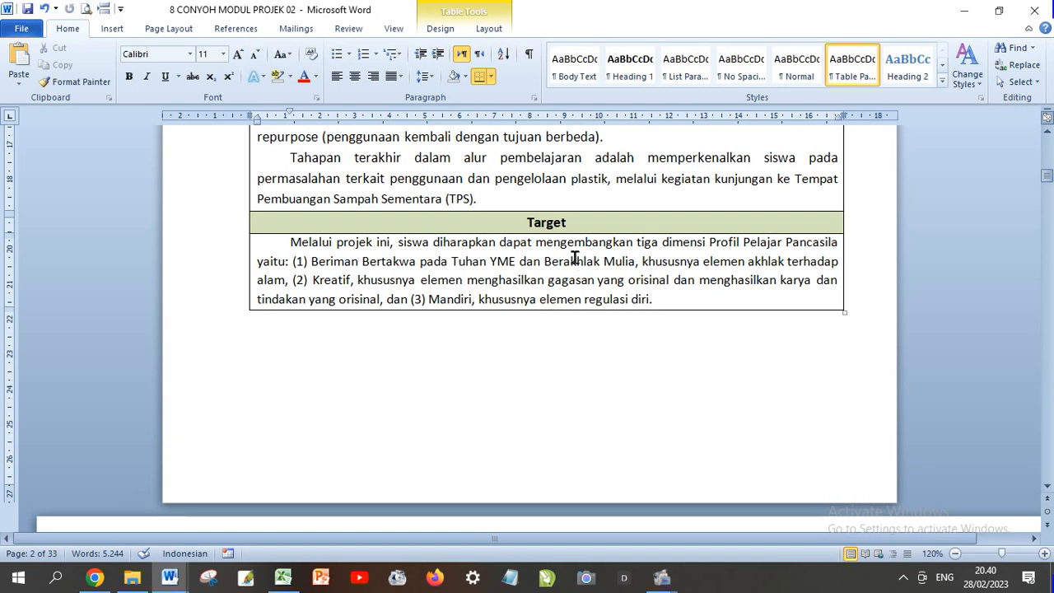
Examine the columns and empty rows of the table under section 4, Dimensi Profil Pelajar Pancasila
{"action": "scroll", "coordinate": [568, 247], "scroll_direction": "down", "scroll_amount": 1}
{"action": "scroll", "coordinate": [569, 249], "scroll_direction": "down", "scroll_amount": 5}
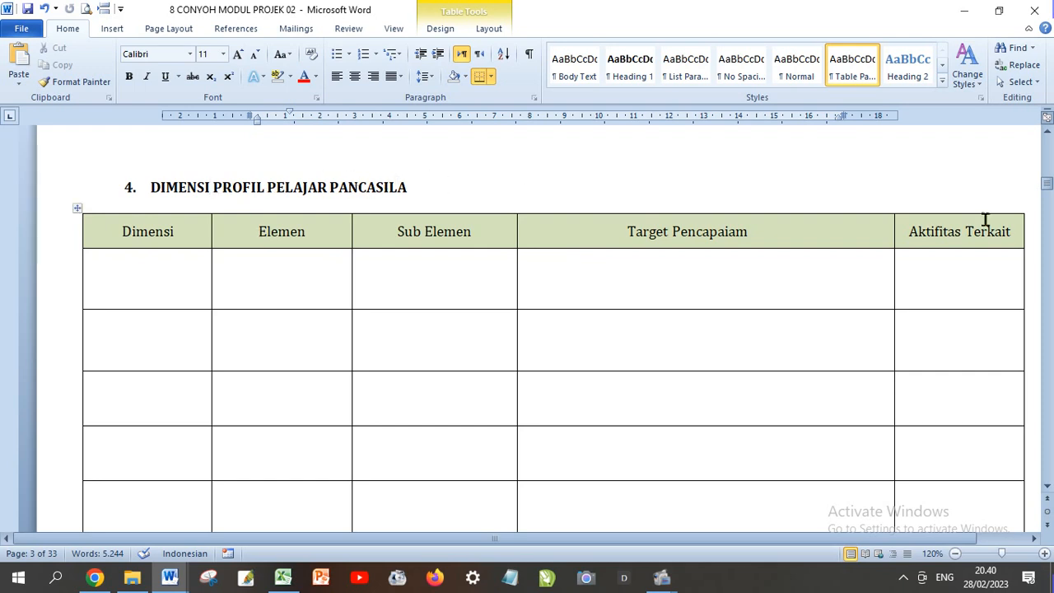
{"action": "left_click", "coordinate": [426, 191]}
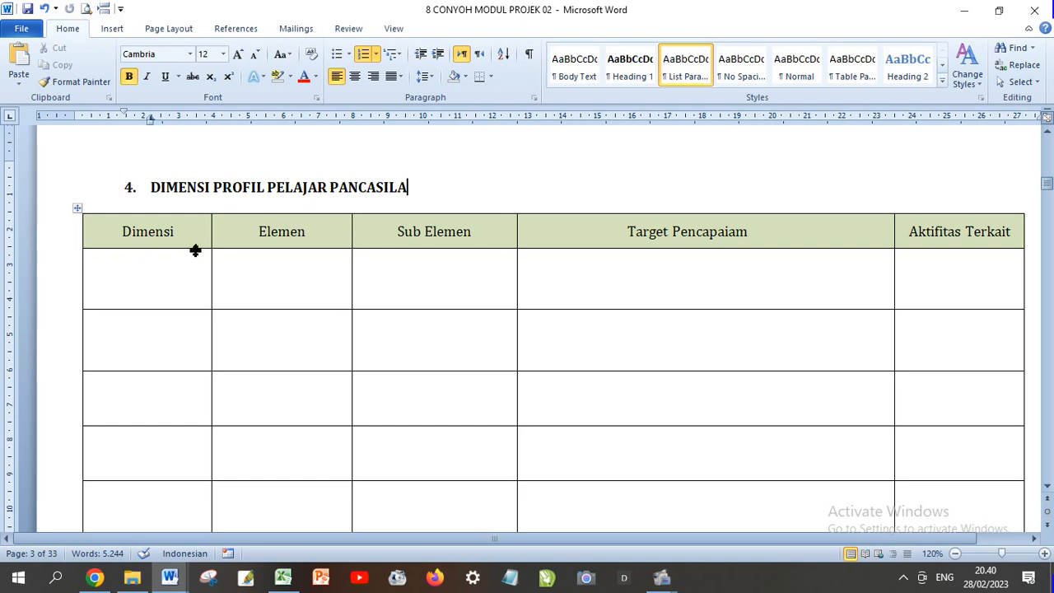
{"action": "left_click_drag", "start_coordinate": [174, 271], "coordinate": [601, 270]}
{"action": "left_click_drag", "start_coordinate": [768, 271], "coordinate": [768, 271]}
{"action": "scroll", "coordinate": [630, 307], "scroll_direction": "down", "scroll_amount": 1}
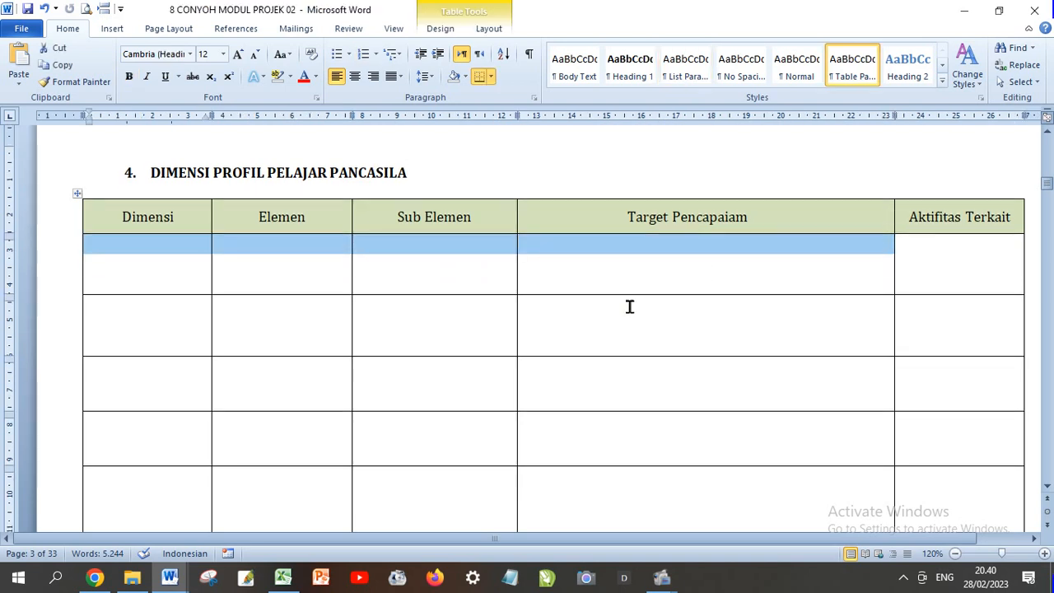
{"action": "scroll", "coordinate": [628, 307], "scroll_direction": "down", "scroll_amount": 1}
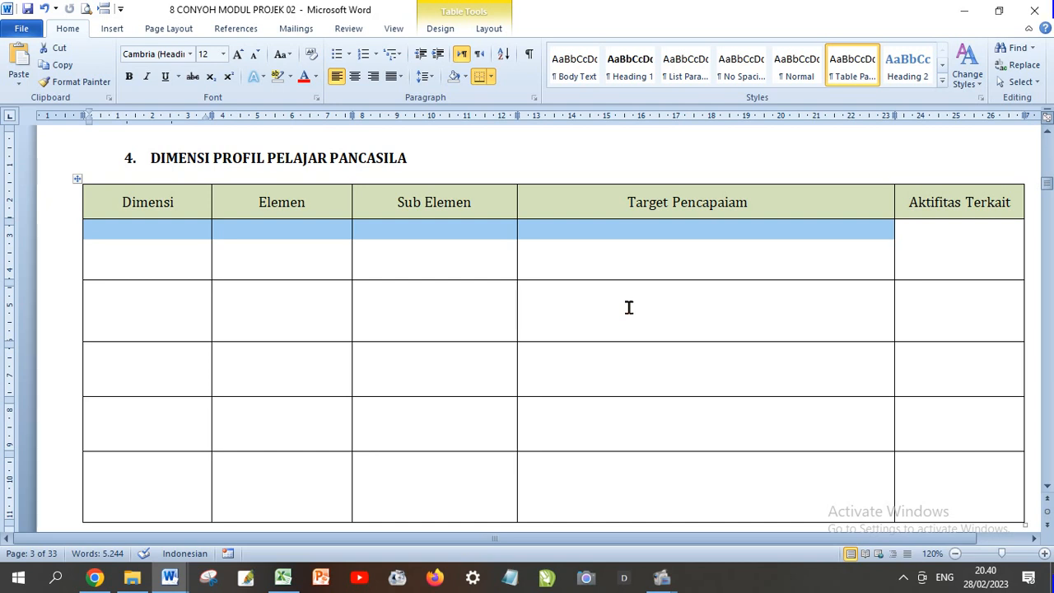
Place the cursor in the first empty Dimensi cell and go to Tabel 1 in the document SK BSKAP 009 H KR 2022 TTG P5
{"action": "left_click", "coordinate": [188, 245]}
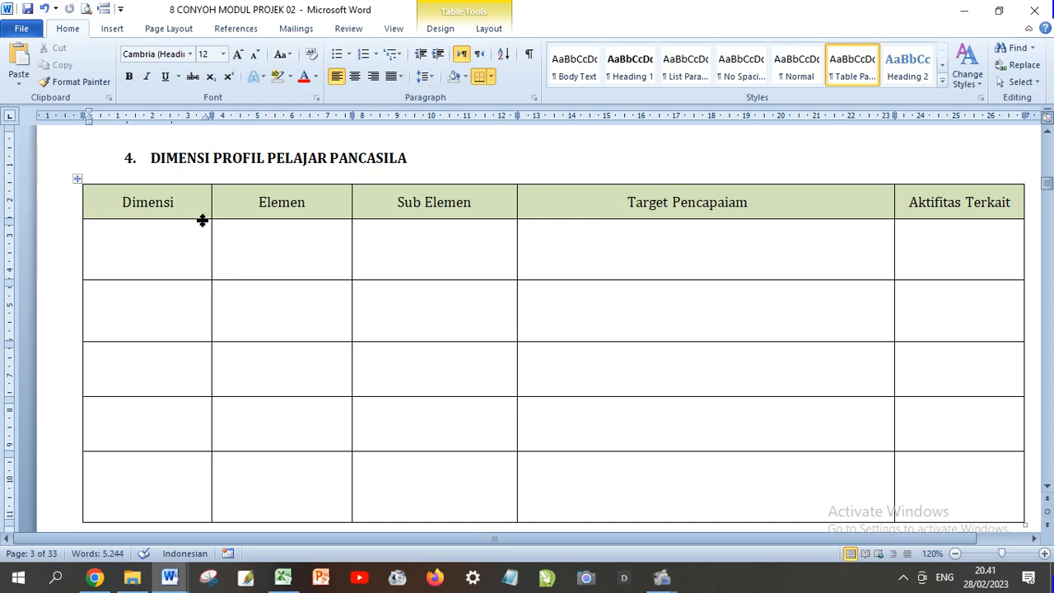
{"action": "scroll", "coordinate": [226, 249], "scroll_direction": "up", "scroll_amount": 1}
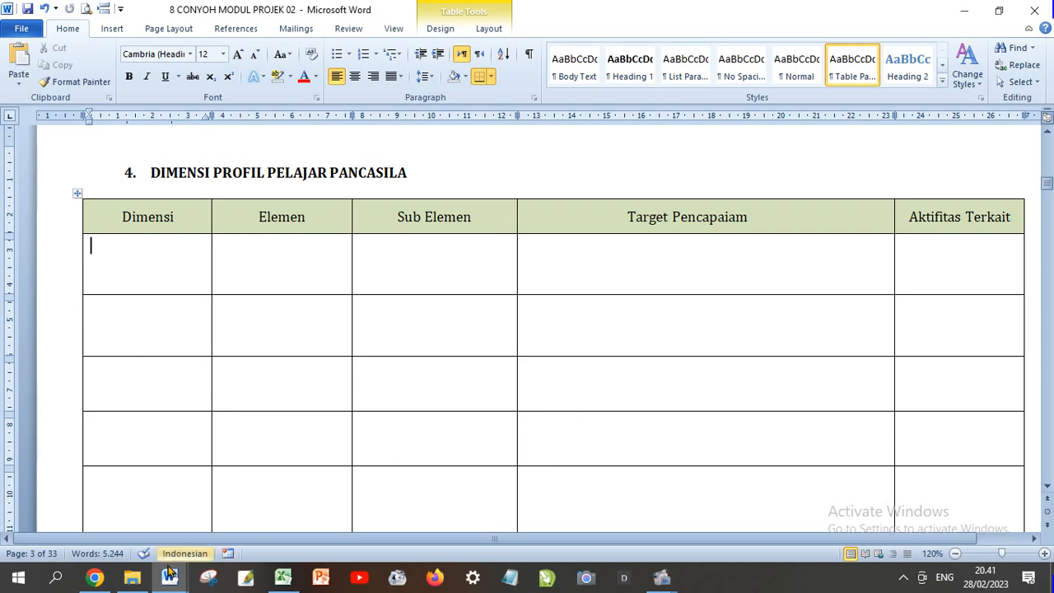
{"action": "mouse_move", "coordinate": [169, 574]}
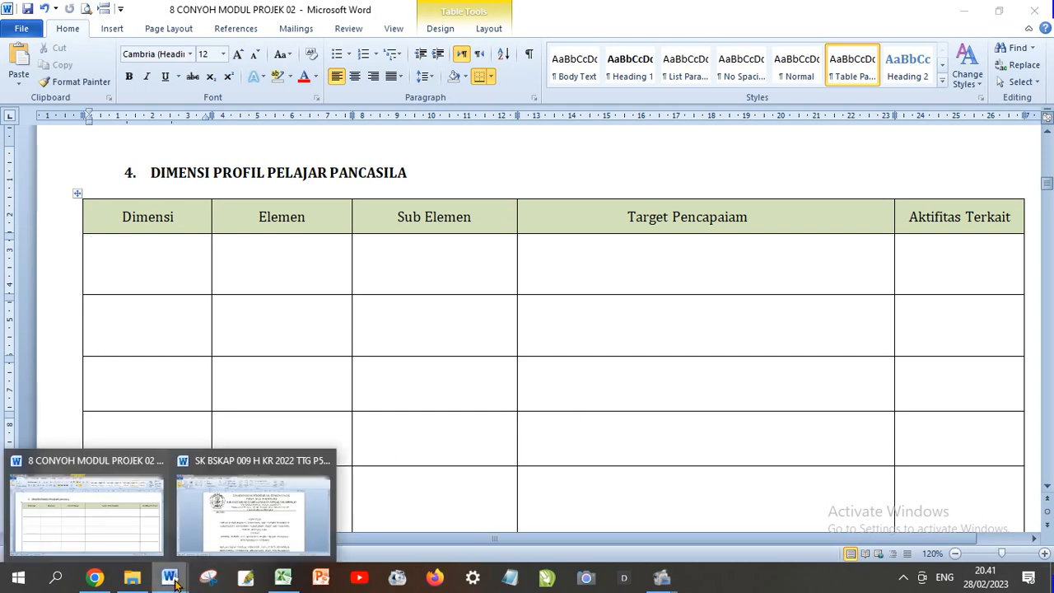
{"action": "left_click", "coordinate": [258, 524]}
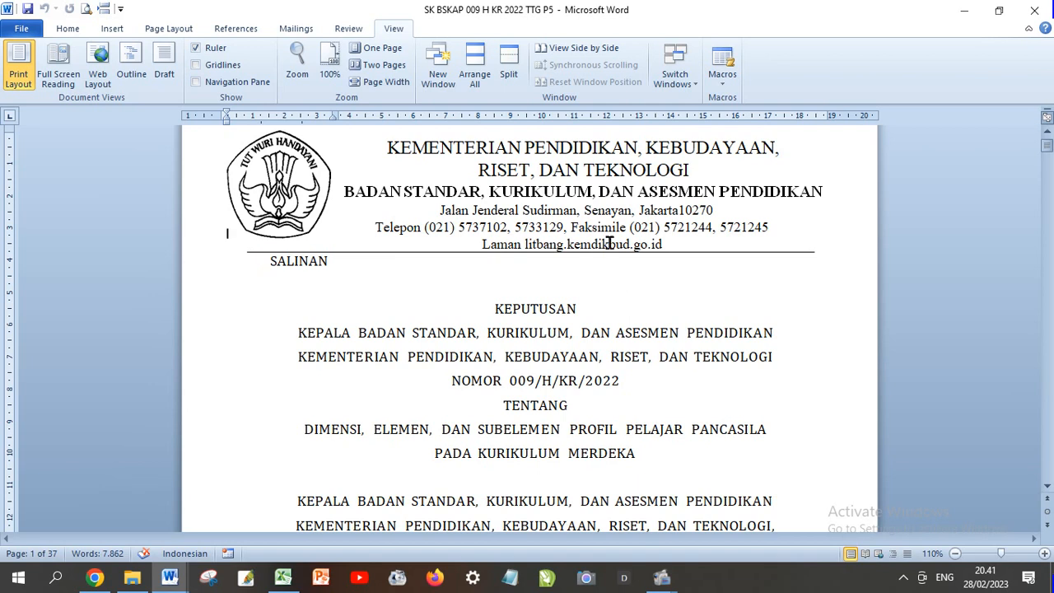
{"action": "scroll", "coordinate": [637, 269], "scroll_direction": "down", "scroll_amount": 3}
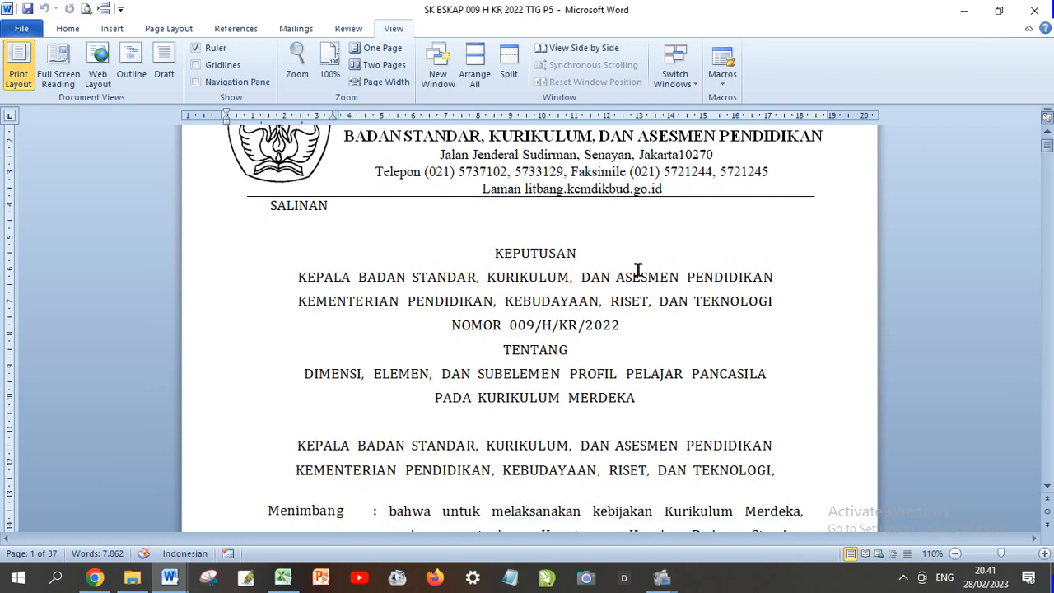
{"action": "scroll", "coordinate": [643, 276], "scroll_direction": "down", "scroll_amount": 1}
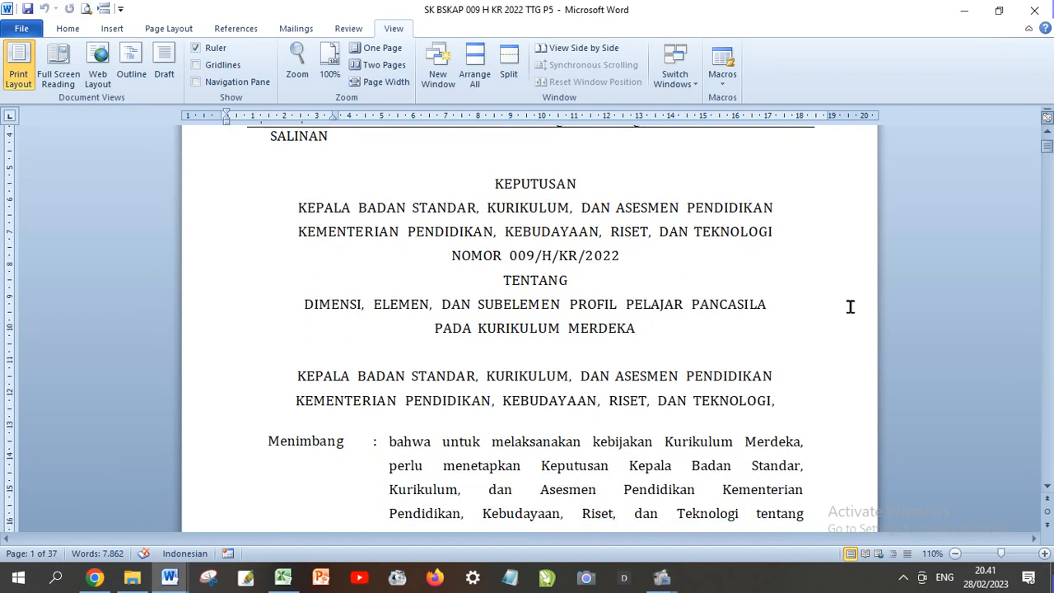
{"action": "left_click", "coordinate": [1047, 346]}
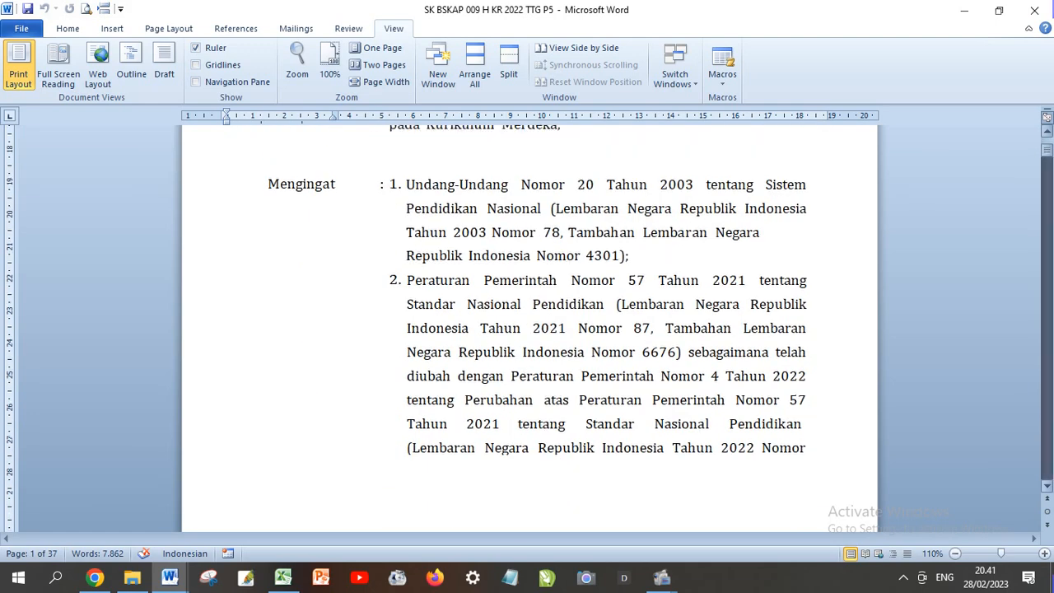
{"action": "left_click", "coordinate": [1048, 346]}
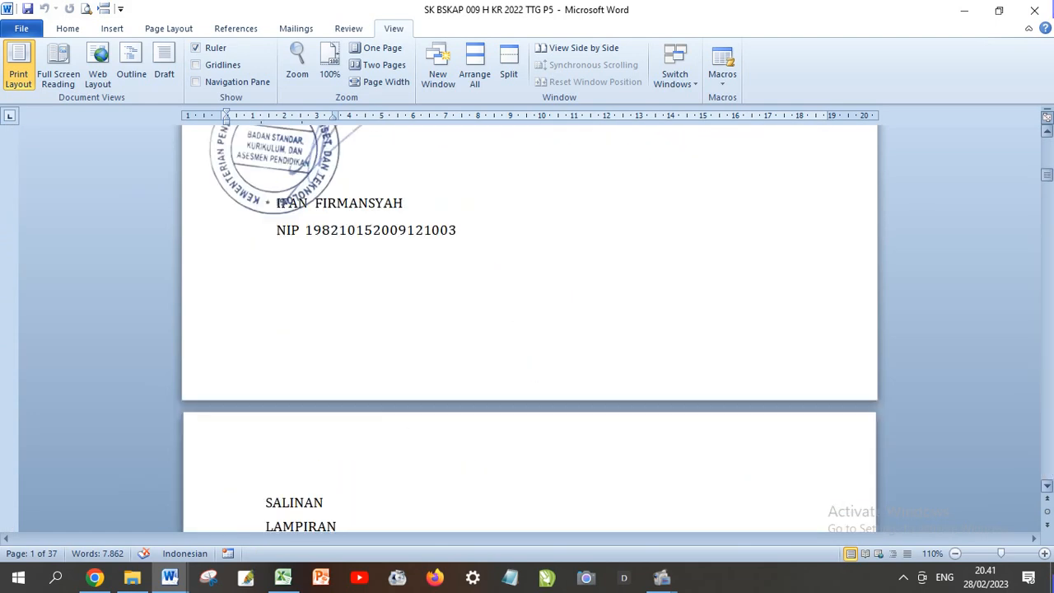
{"action": "left_click", "coordinate": [1048, 346]}
{"action": "left_click", "coordinate": [1048, 346]}
{"action": "left_click", "coordinate": [1048, 346]}
{"action": "left_click", "coordinate": [1048, 346]}
{"action": "left_click", "coordinate": [1048, 346]}
{"action": "left_click", "coordinate": [1048, 346]}
{"action": "left_click", "coordinate": [1048, 346]}
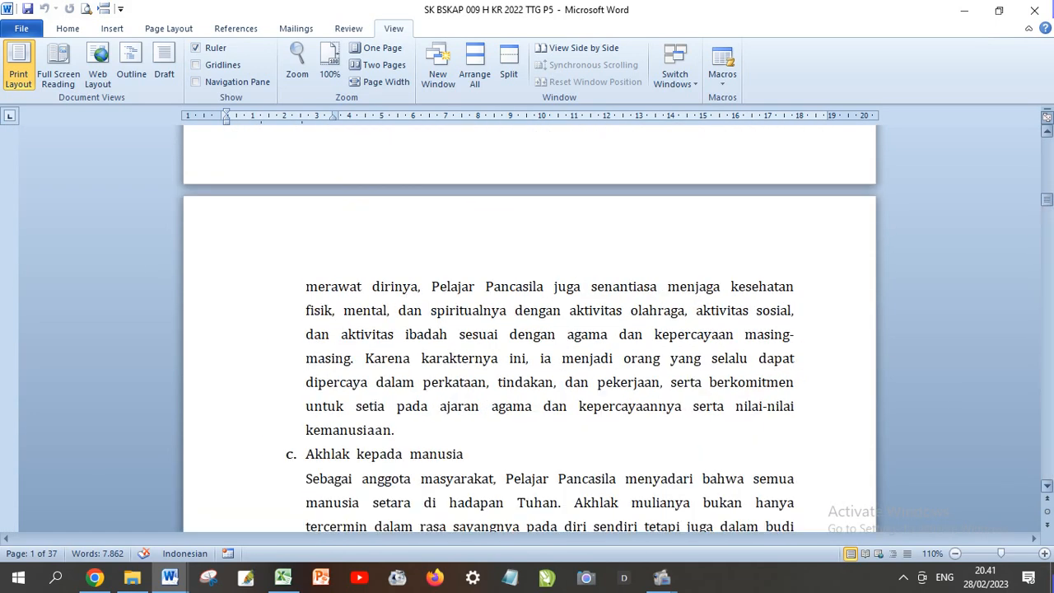
{"action": "left_click", "coordinate": [1048, 346]}
{"action": "left_click", "coordinate": [1048, 346]}
{"action": "left_click", "coordinate": [1048, 346]}
{"action": "left_click", "coordinate": [1048, 346]}
{"action": "left_click", "coordinate": [1047, 346]}
{"action": "left_click", "coordinate": [1047, 346]}
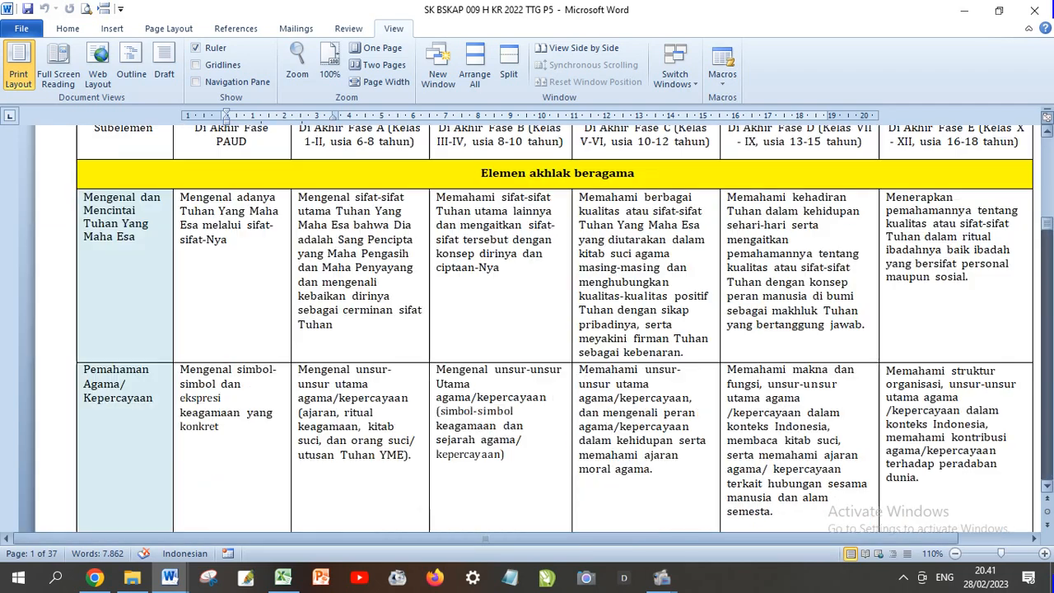
{"action": "scroll", "coordinate": [663, 340], "scroll_direction": "up", "scroll_amount": 5}
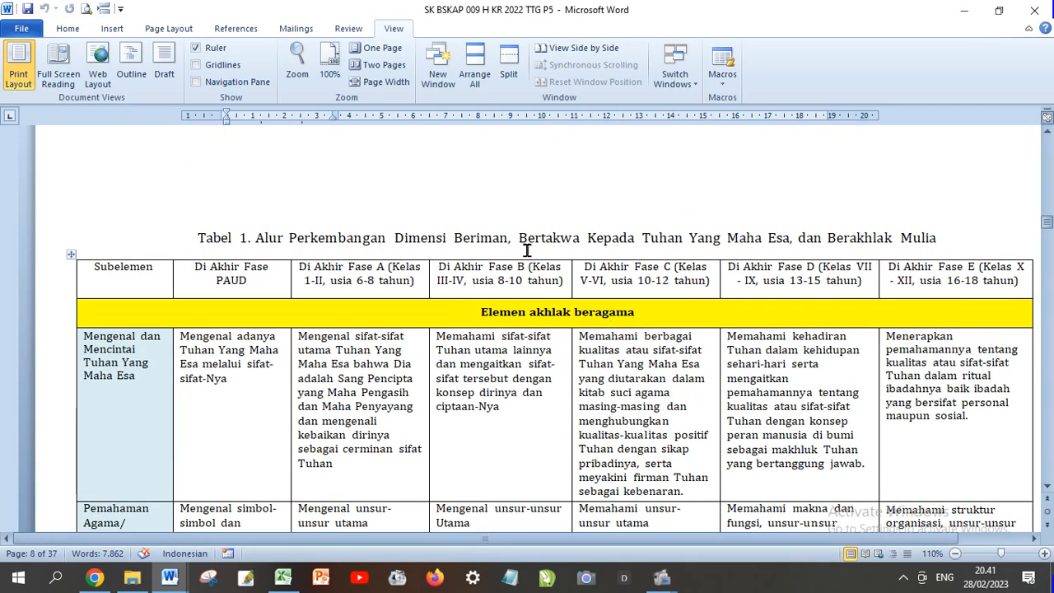
Copy "Beriman, Bertakwa Kepada Tuhan Yang Maha Esa, dan Berakhlak Mulia" from the Tabel 1 title into the module's first Dimensi cell as text only
{"action": "left_click_drag", "start_coordinate": [453, 237], "coordinate": [923, 228]}
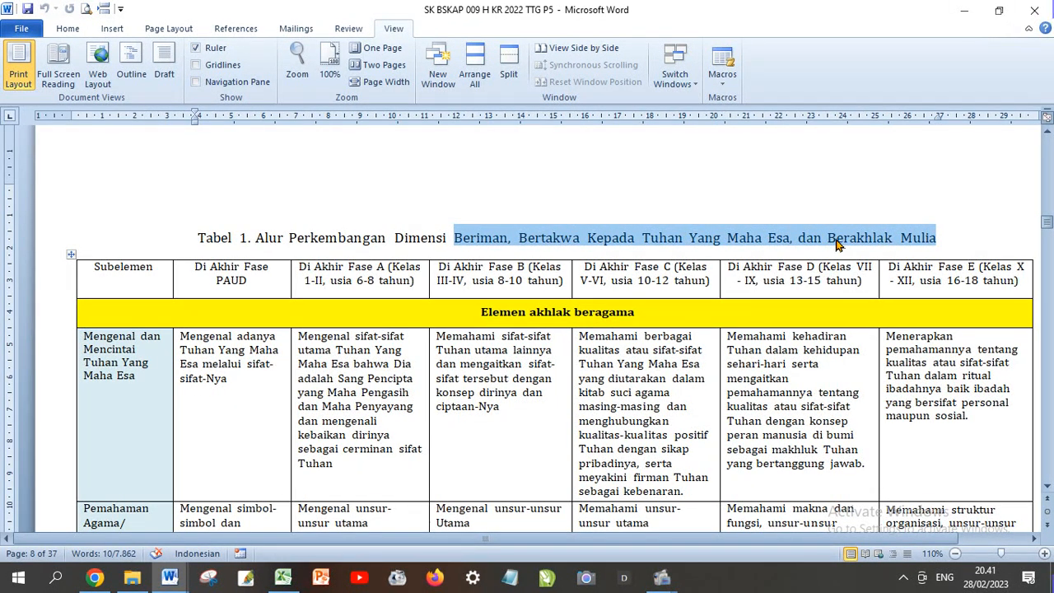
{"action": "right_click", "coordinate": [837, 244]}
{"action": "left_click", "coordinate": [861, 267]}
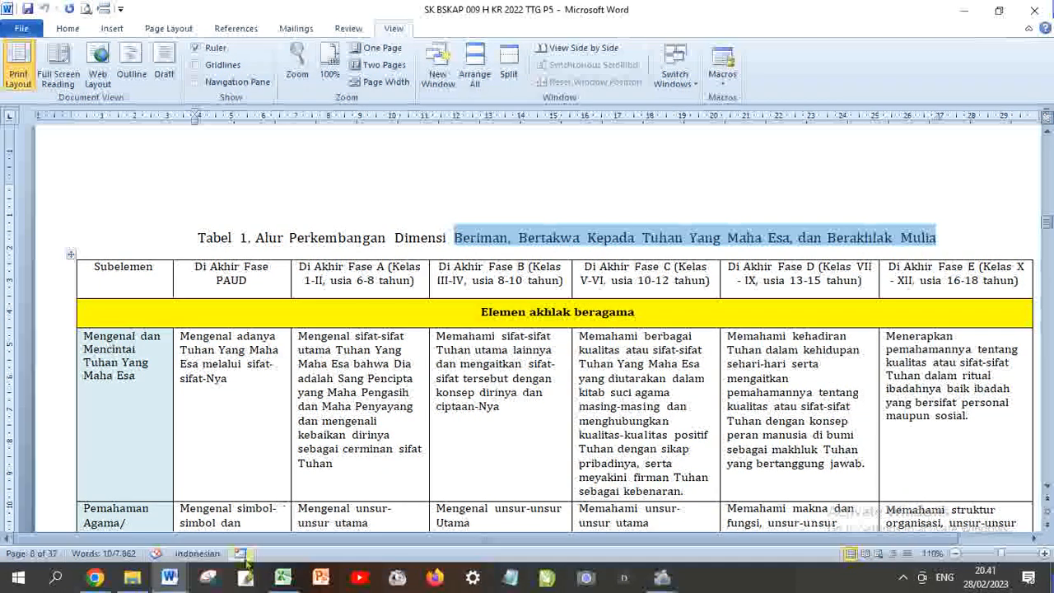
{"action": "mouse_move", "coordinate": [169, 576]}
{"action": "left_click", "coordinate": [86, 502]}
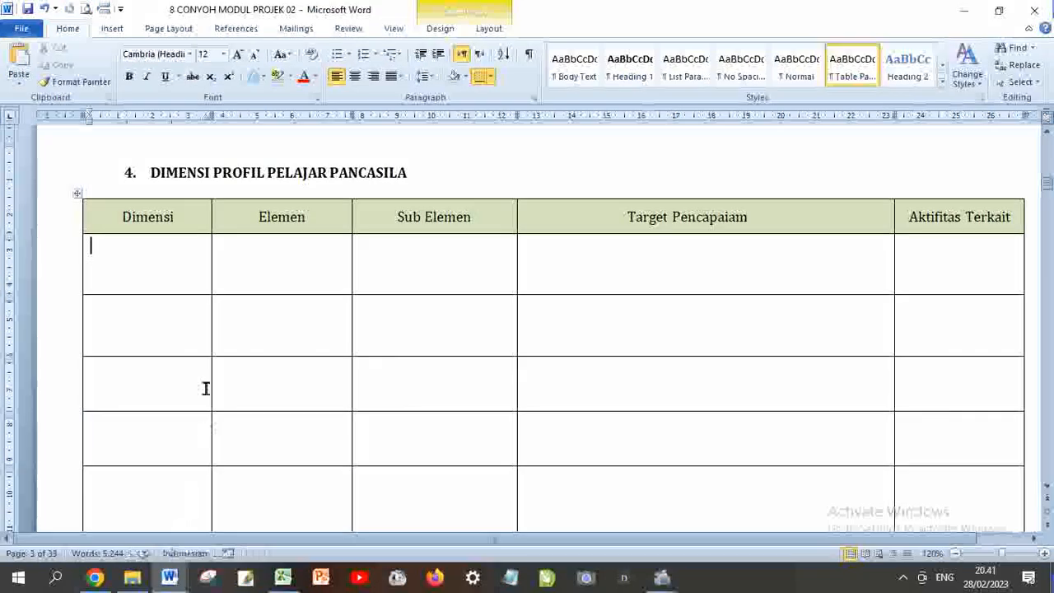
{"action": "left_click", "coordinate": [19, 82]}
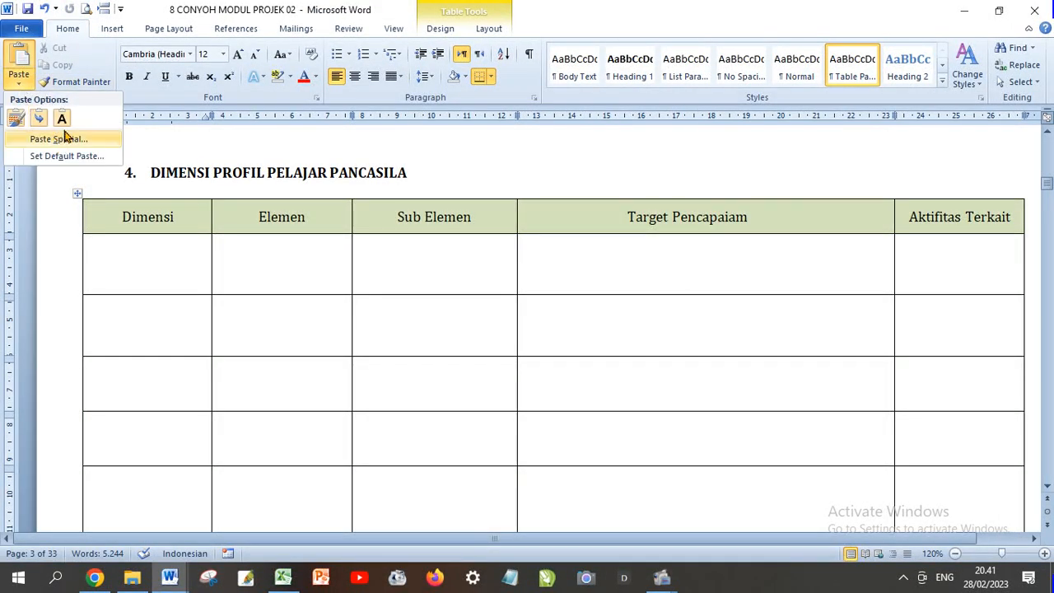
{"action": "left_click", "coordinate": [62, 119]}
Place the cursor in the first empty Elemen cell and return to the SK BSKAP 009 H KR 2022 TTG P5 document
{"action": "left_click", "coordinate": [304, 263]}
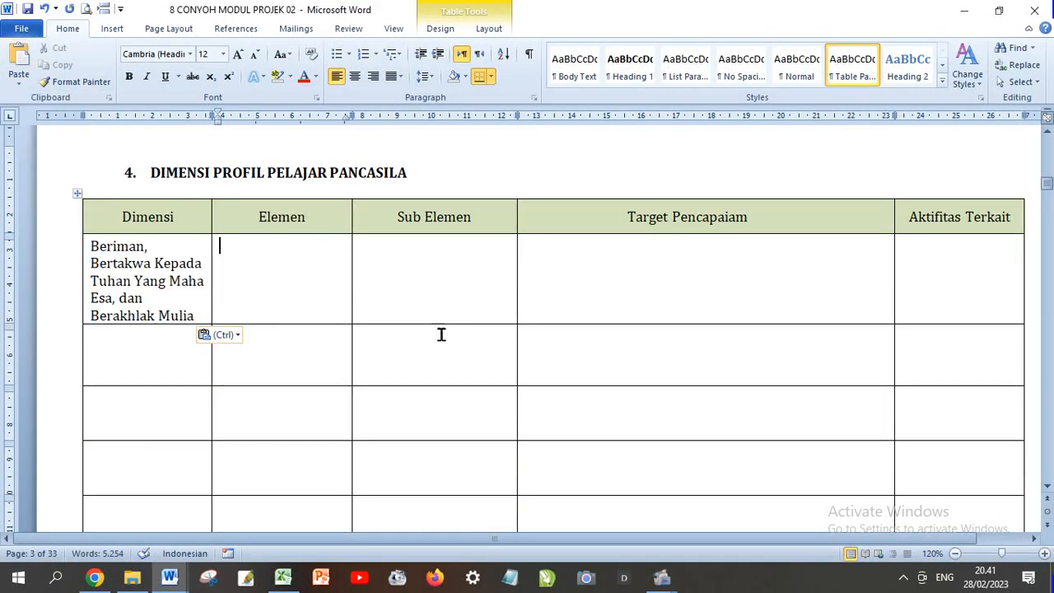
{"action": "mouse_move", "coordinate": [172, 579]}
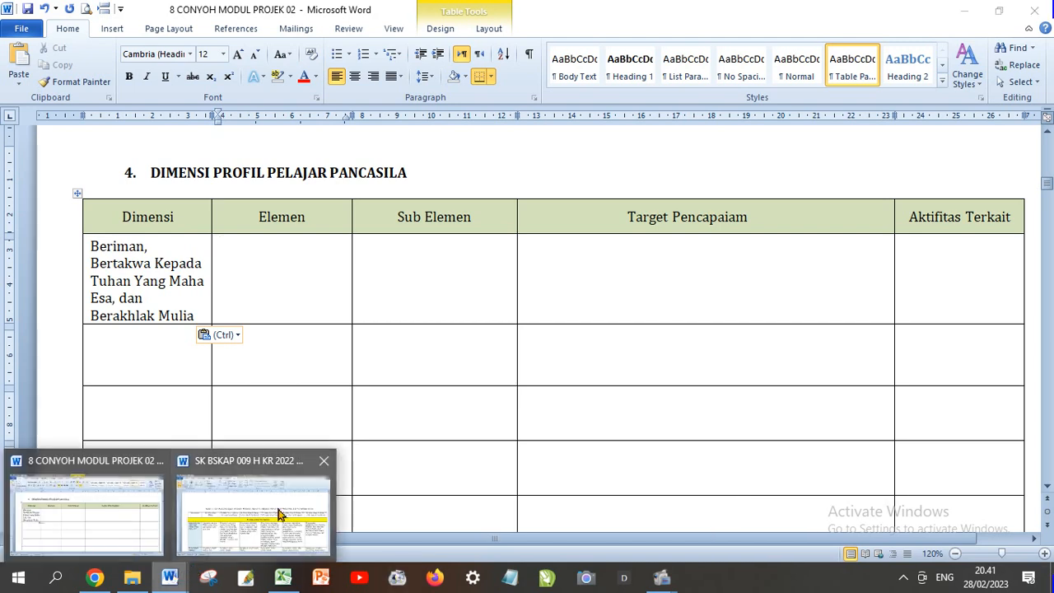
{"action": "left_click", "coordinate": [277, 513]}
Review the element headings in Tabel 1, from Elemen akhlak beragama through Elemen akhlak kepada alam
{"action": "left_click_drag", "start_coordinate": [469, 311], "coordinate": [715, 304]}
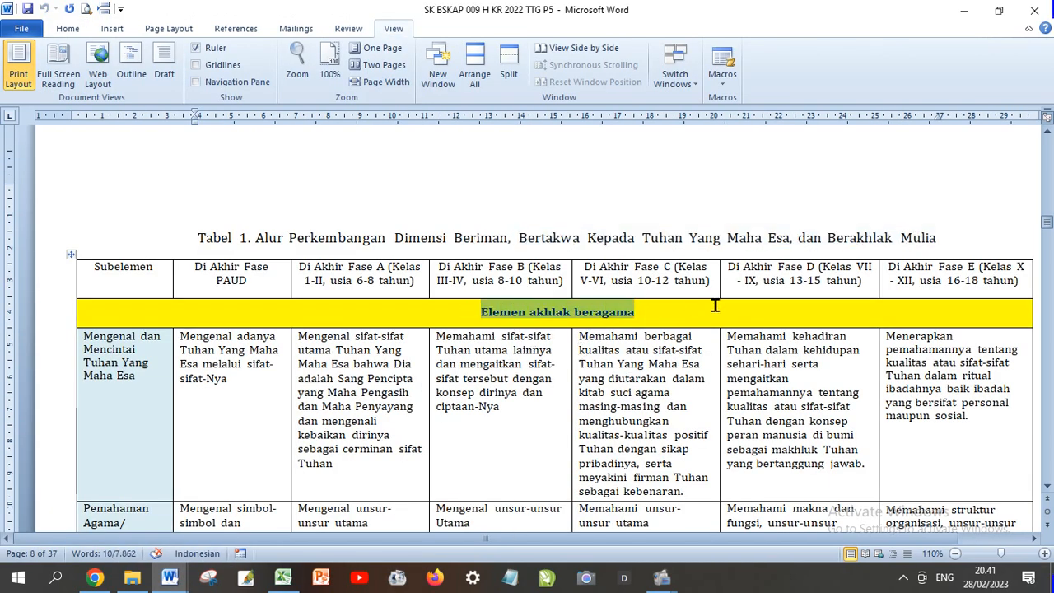
{"action": "left_click", "coordinate": [664, 312]}
{"action": "scroll", "coordinate": [664, 312], "scroll_direction": "down", "scroll_amount": 2}
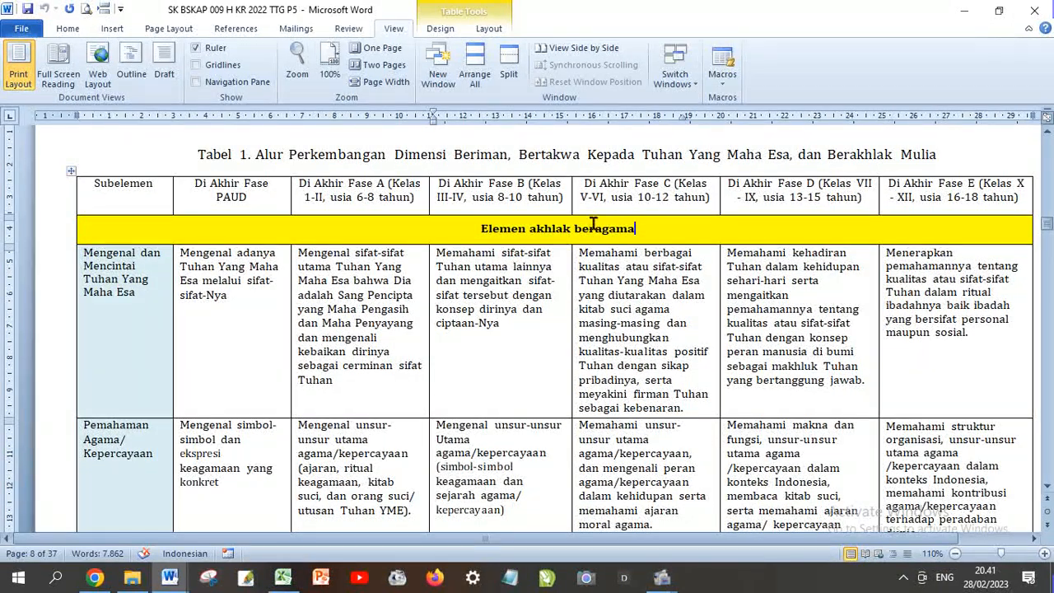
{"action": "left_click_drag", "start_coordinate": [646, 229], "coordinate": [557, 234]}
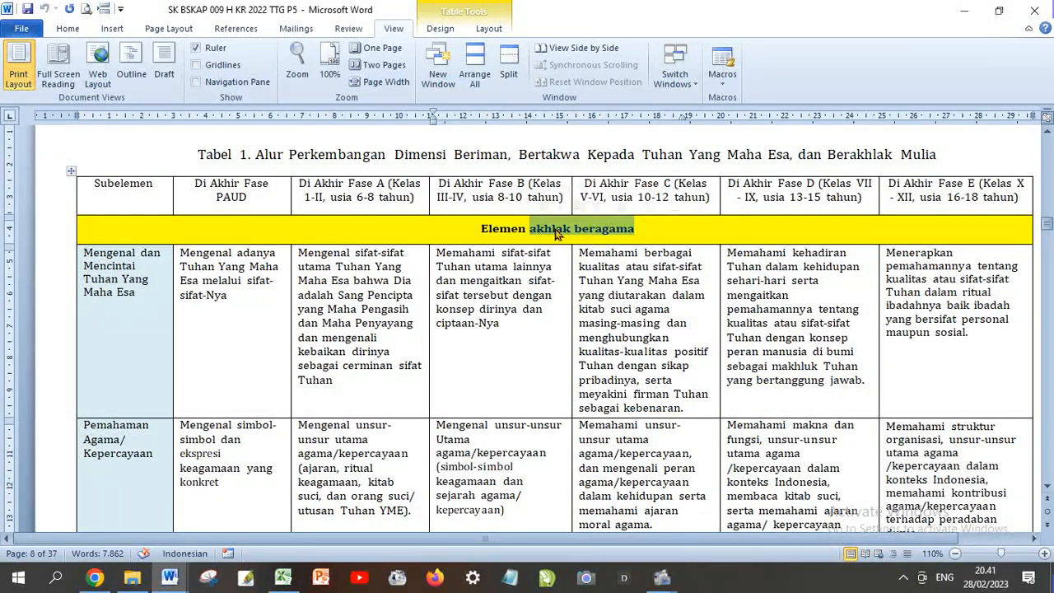
{"action": "left_click", "coordinate": [565, 233]}
{"action": "scroll", "coordinate": [646, 257], "scroll_direction": "down", "scroll_amount": 2}
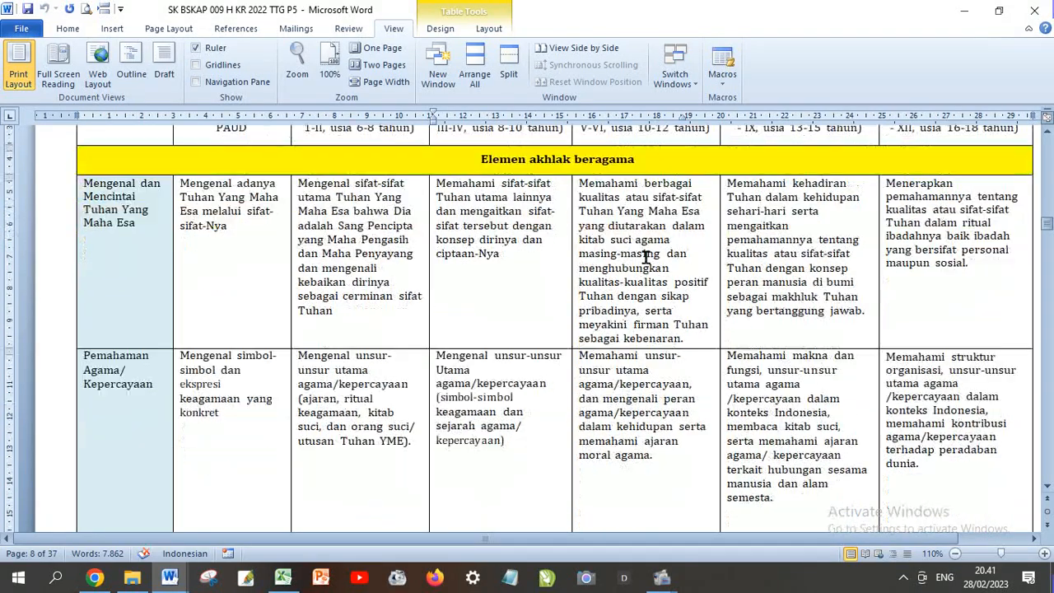
{"action": "scroll", "coordinate": [646, 258], "scroll_direction": "down", "scroll_amount": 12}
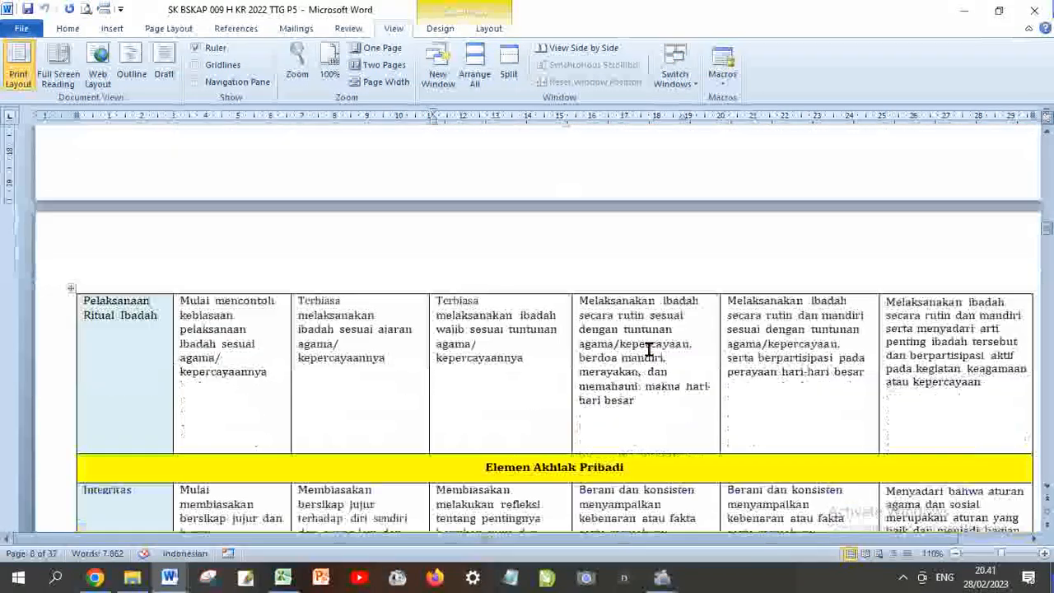
{"action": "scroll", "coordinate": [649, 349], "scroll_direction": "down", "scroll_amount": 5}
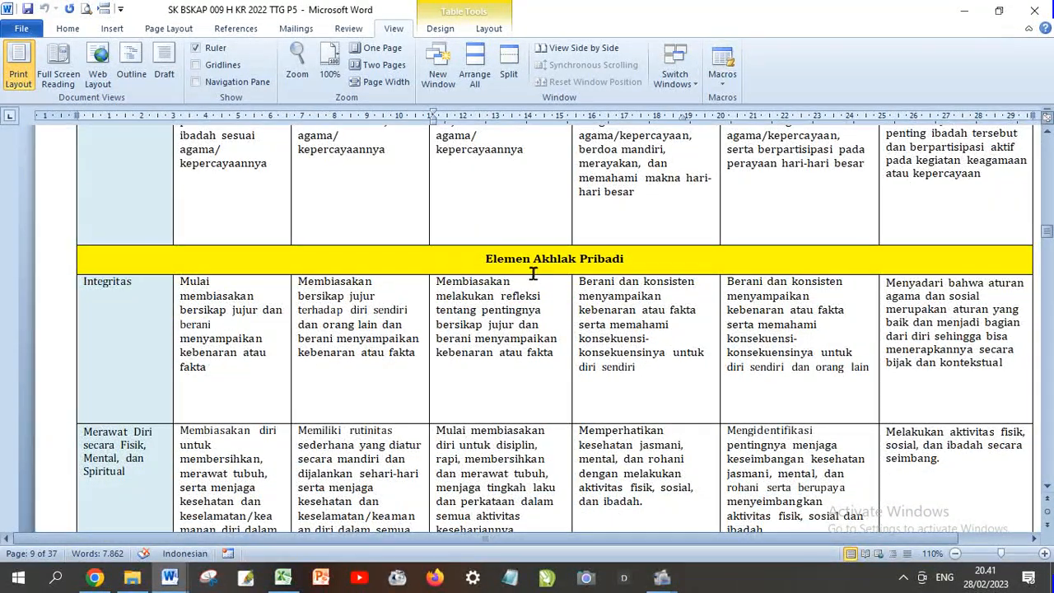
{"action": "scroll", "coordinate": [700, 257], "scroll_direction": "down", "scroll_amount": 15}
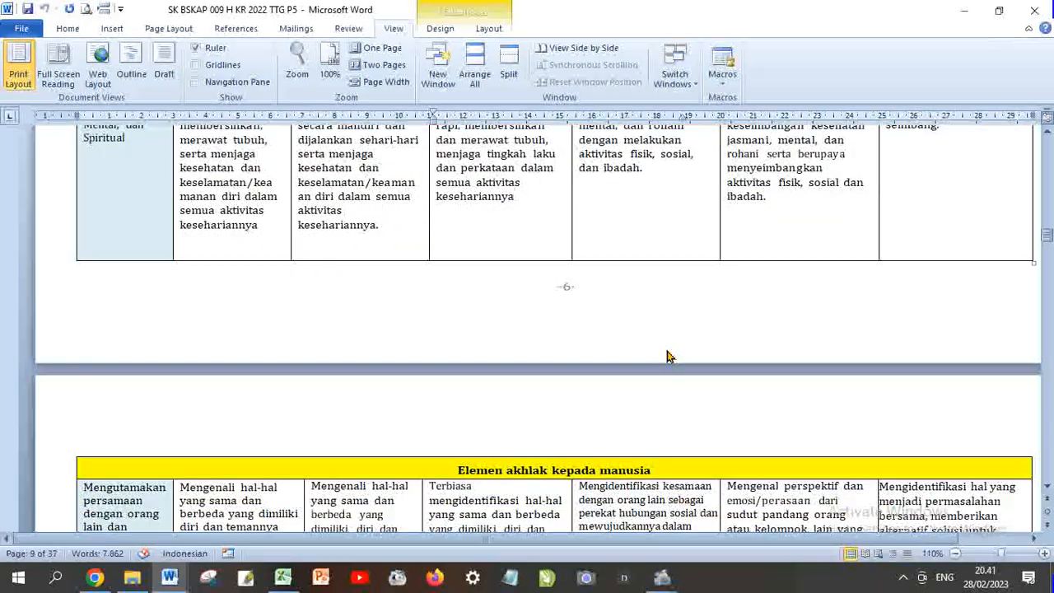
{"action": "scroll", "coordinate": [665, 348], "scroll_direction": "down", "scroll_amount": 7}
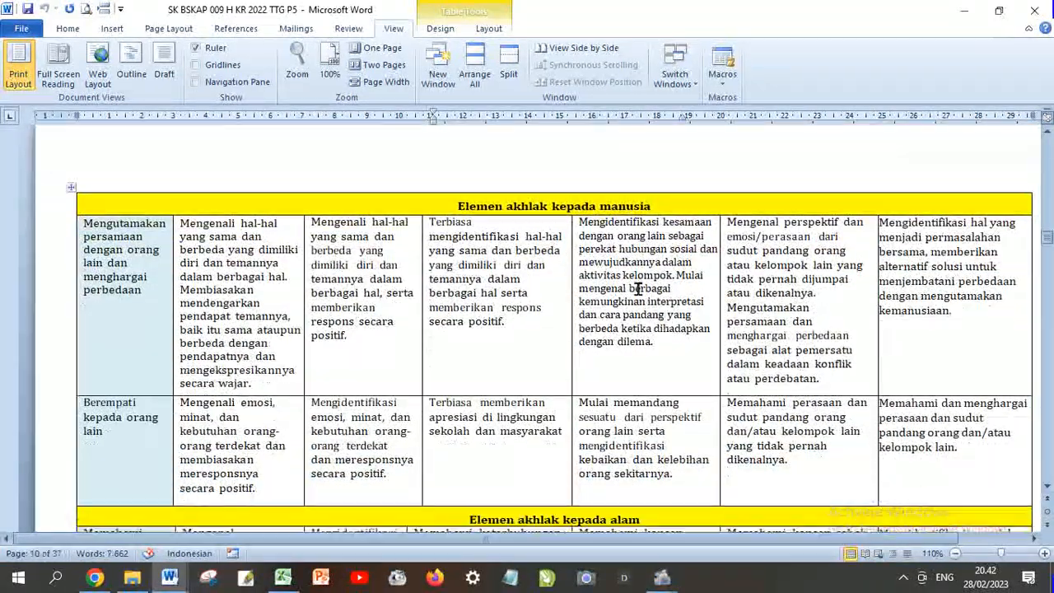
{"action": "scroll", "coordinate": [640, 302], "scroll_direction": "down", "scroll_amount": 3}
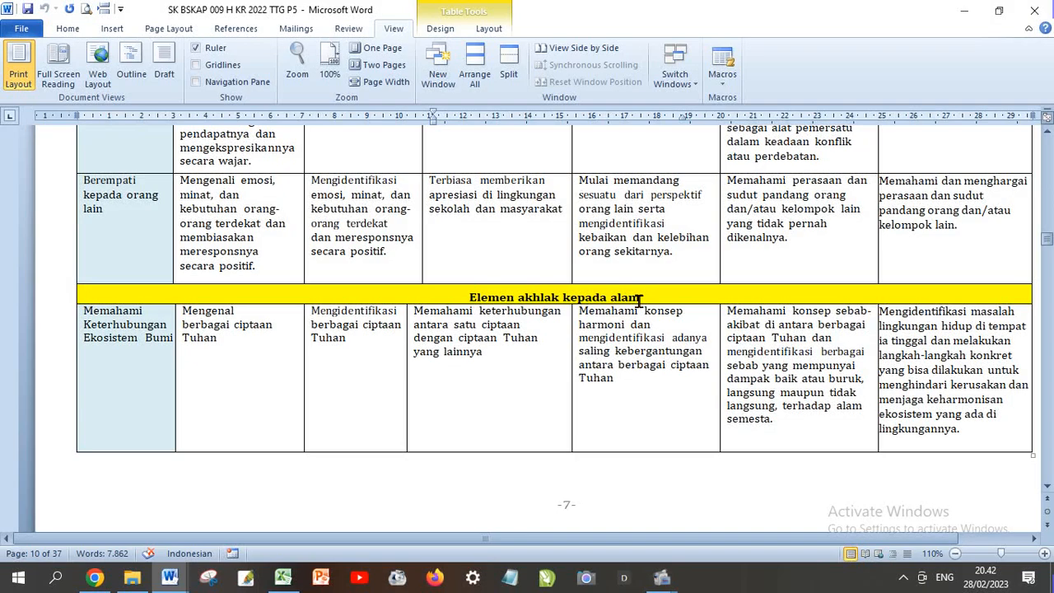
{"action": "scroll", "coordinate": [683, 302], "scroll_direction": "down", "scroll_amount": 1}
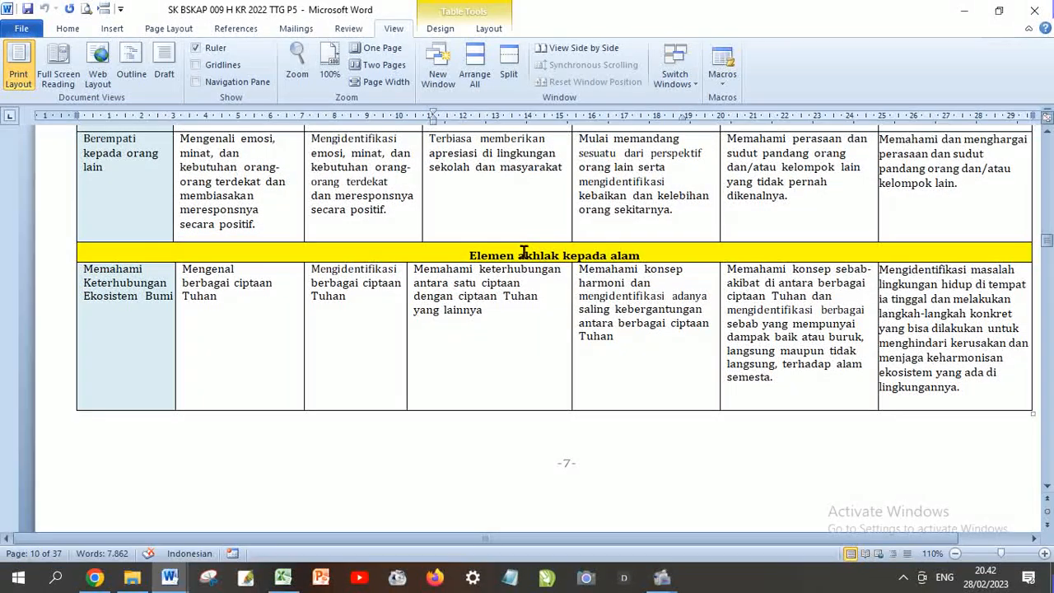
Copy "akhlak kepada alam" from the element heading in Tabel 1 into the module's first Elemen cell as text only
{"action": "left_click_drag", "start_coordinate": [519, 255], "coordinate": [620, 258]}
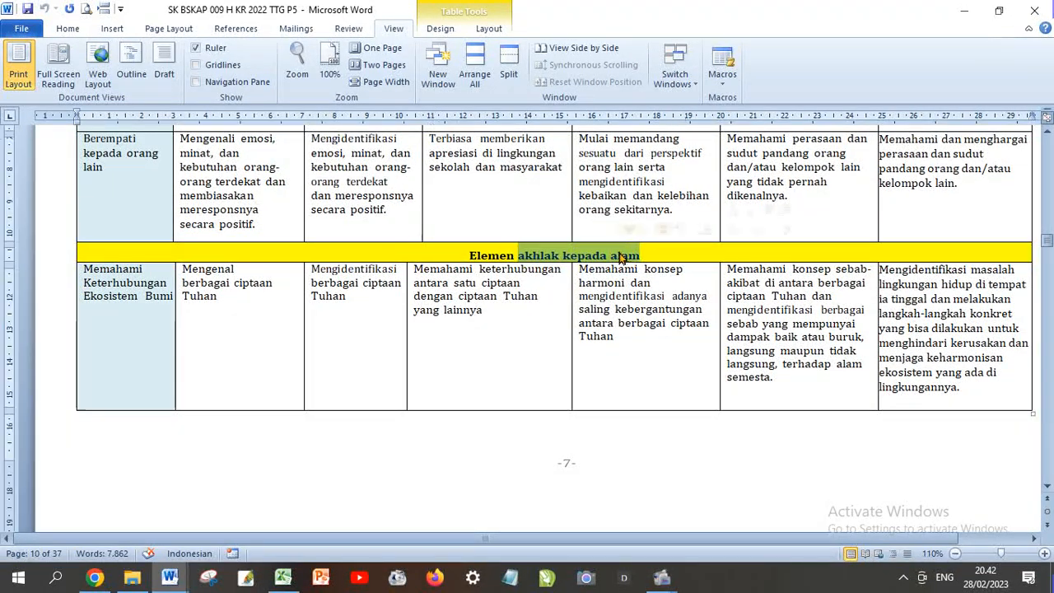
{"action": "right_click", "coordinate": [619, 258]}
{"action": "left_click", "coordinate": [668, 224]}
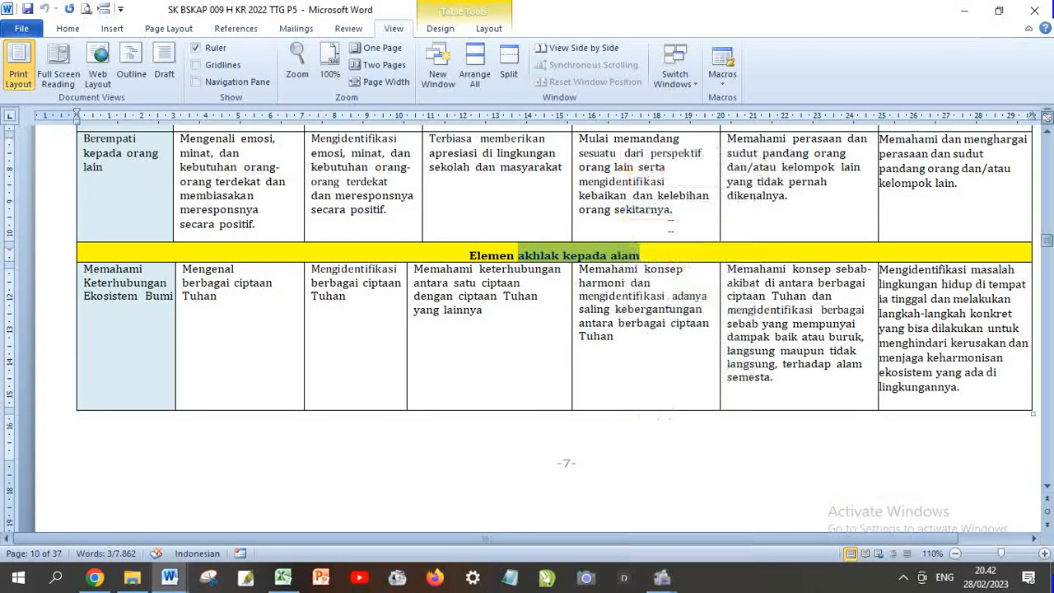
{"action": "left_click", "coordinate": [176, 577]}
{"action": "left_click", "coordinate": [115, 541]}
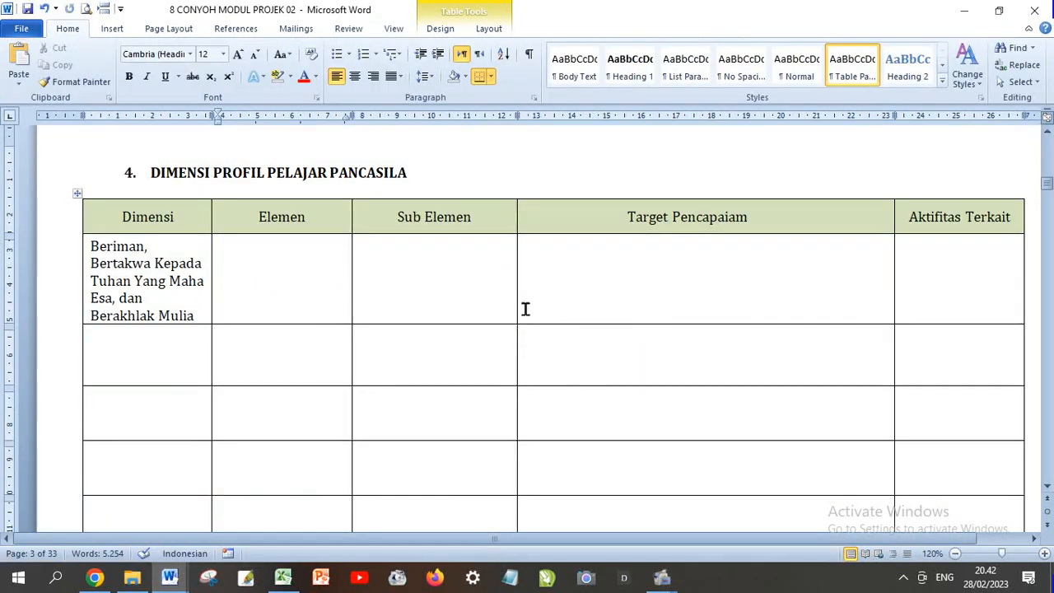
{"action": "left_click", "coordinate": [18, 85]}
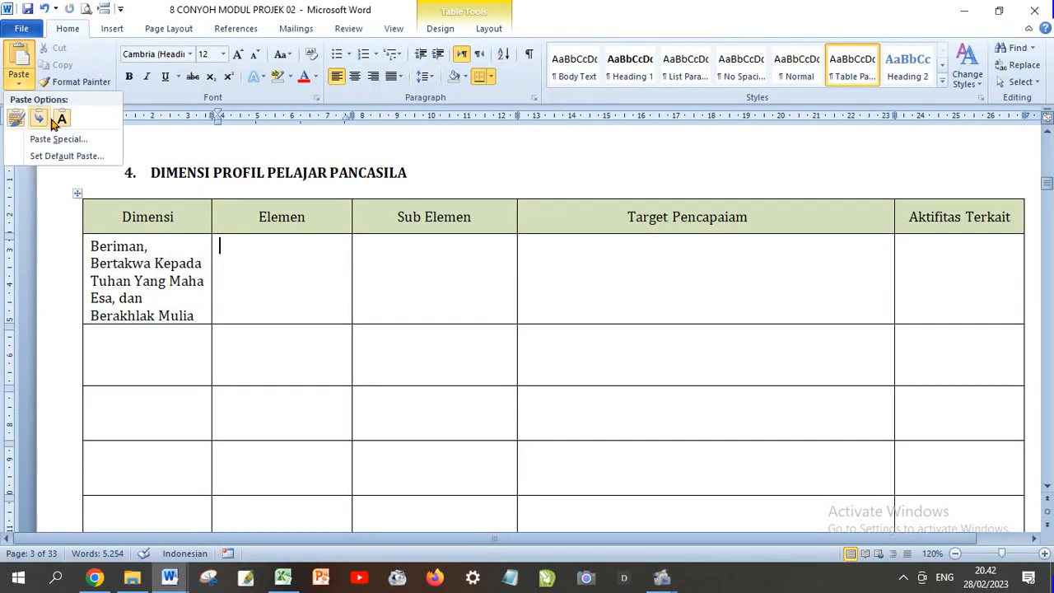
{"action": "left_click", "coordinate": [56, 120]}
Place the cursor in the first empty Sub Elemen cell and return to the SK BSKAP 009 H KR 2022 TTG P5 document
{"action": "left_click", "coordinate": [459, 264]}
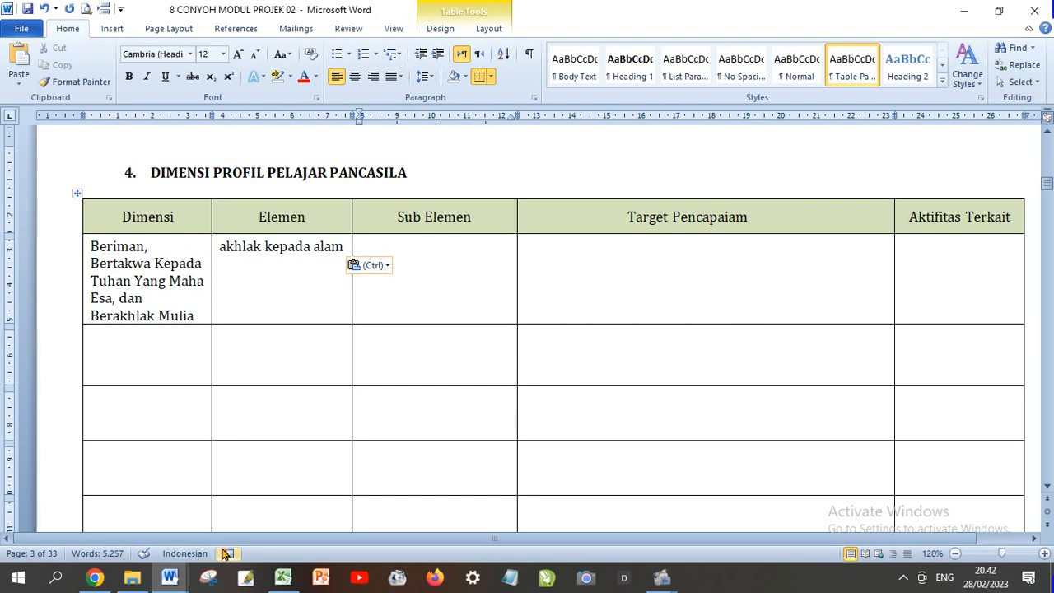
{"action": "mouse_move", "coordinate": [169, 578]}
{"action": "left_click", "coordinate": [266, 537]}
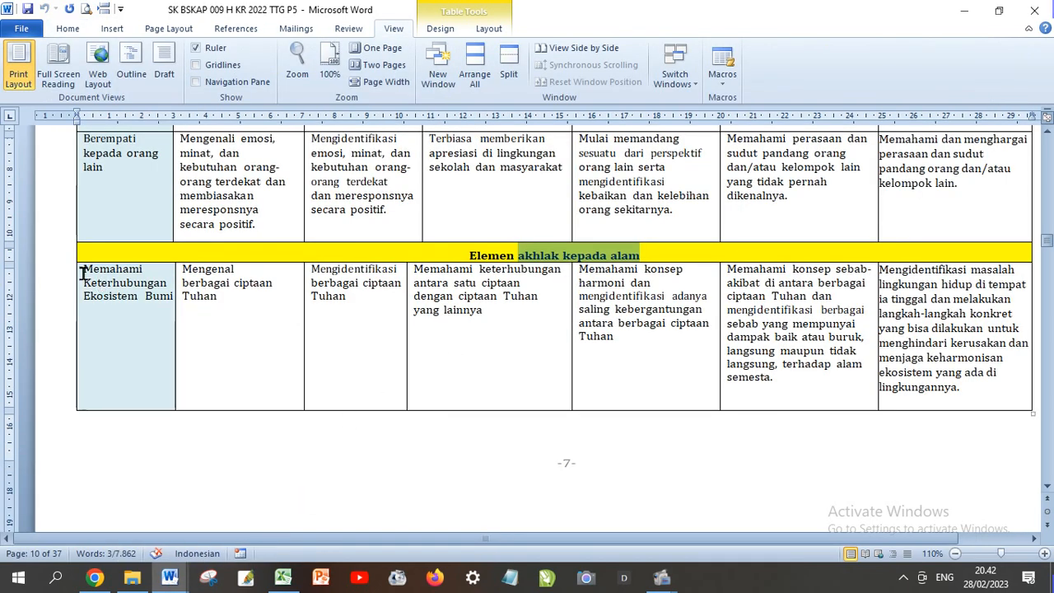
Compare the subelements listed under Elemen akhlak kepada alam across the two pages of Tabel 1
{"action": "left_click_drag", "start_coordinate": [82, 272], "coordinate": [146, 285]}
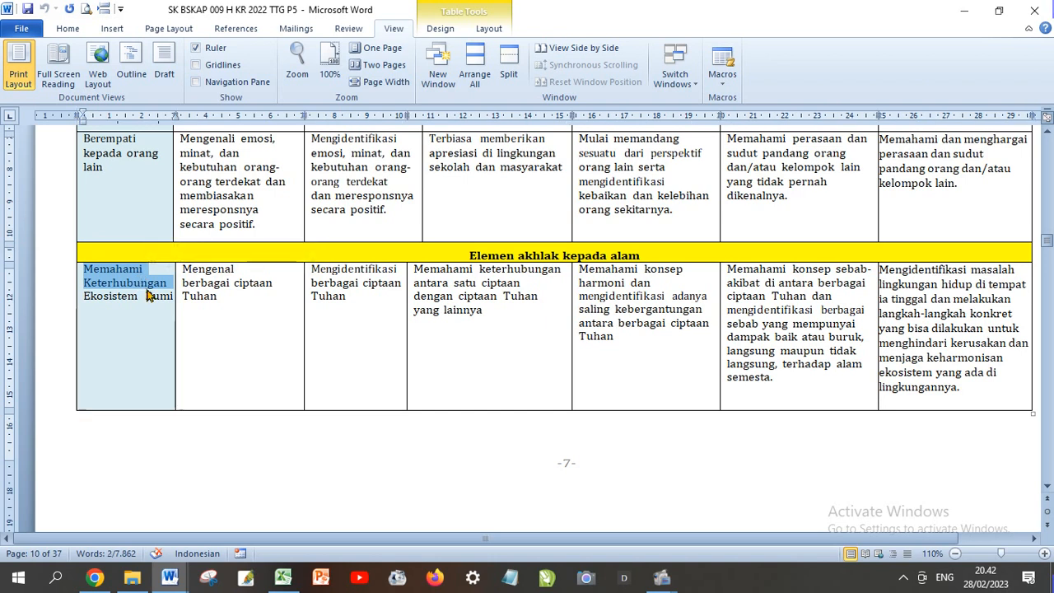
{"action": "left_click", "coordinate": [154, 322]}
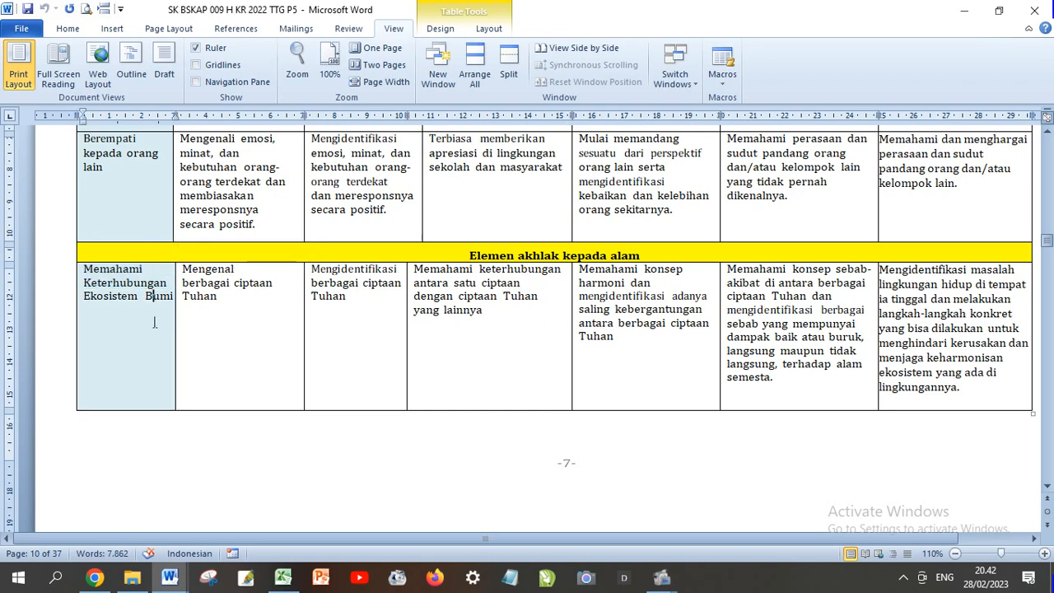
{"action": "scroll", "coordinate": [154, 326], "scroll_direction": "down", "scroll_amount": 1}
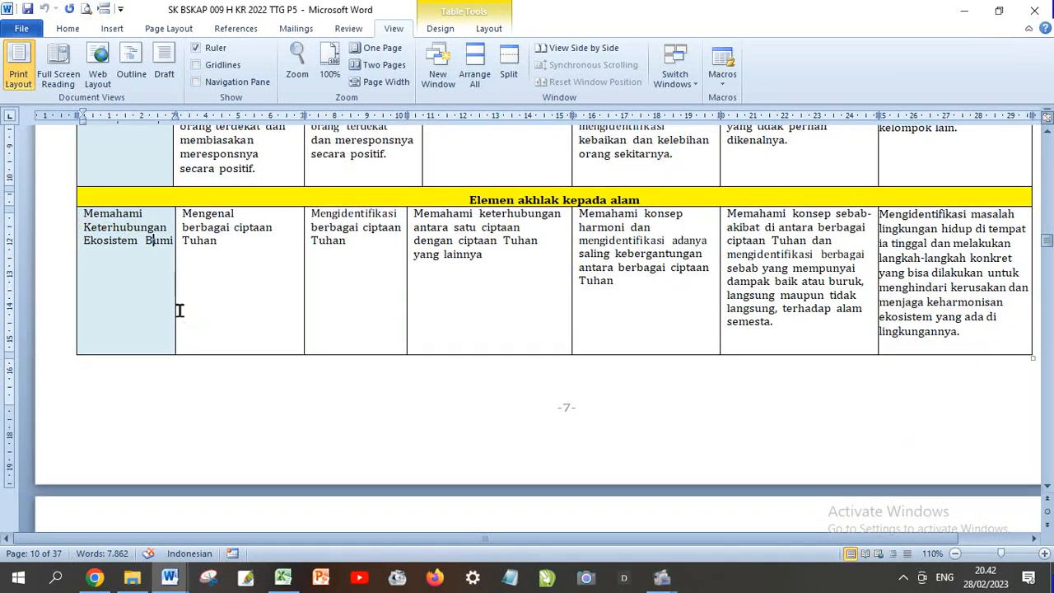
{"action": "scroll", "coordinate": [170, 305], "scroll_direction": "down", "scroll_amount": 4}
{"action": "scroll", "coordinate": [169, 310], "scroll_direction": "up", "scroll_amount": 3}
{"action": "scroll", "coordinate": [232, 241], "scroll_direction": "down", "scroll_amount": 10}
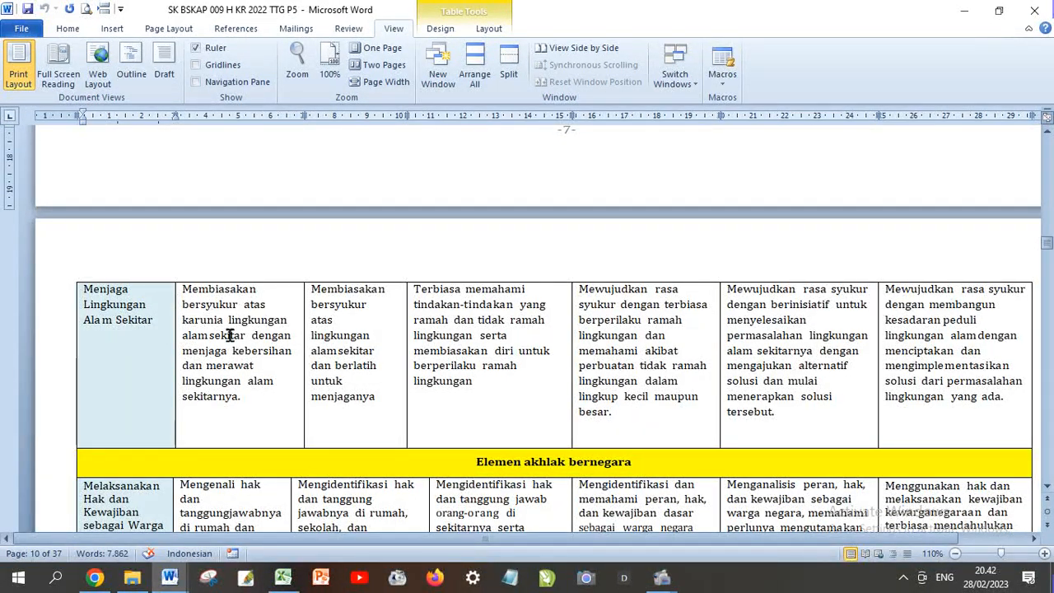
{"action": "scroll", "coordinate": [188, 322], "scroll_direction": "up", "scroll_amount": 7}
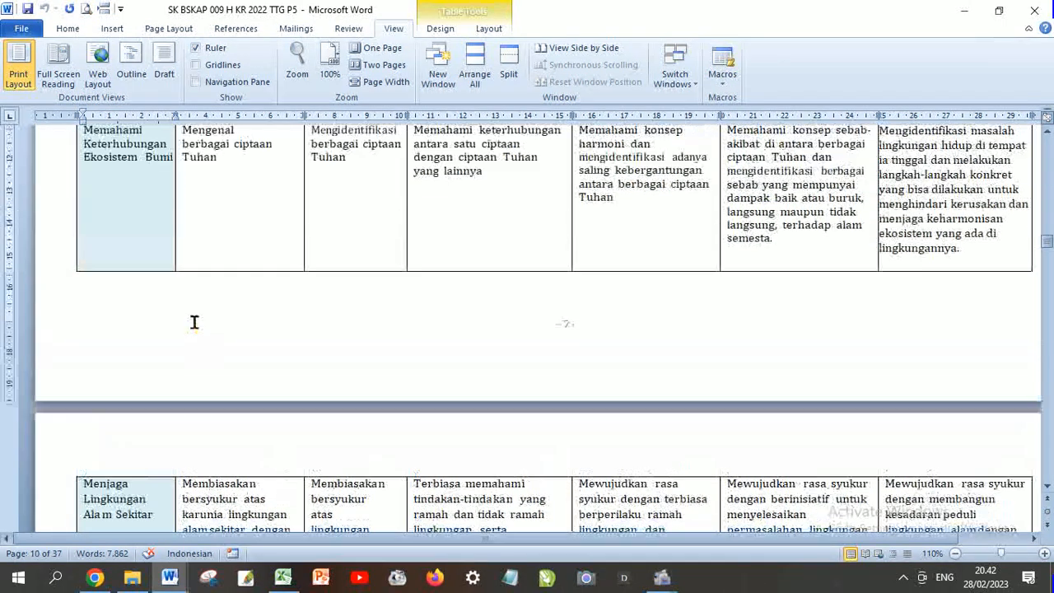
{"action": "scroll", "coordinate": [196, 322], "scroll_direction": "up", "scroll_amount": 2}
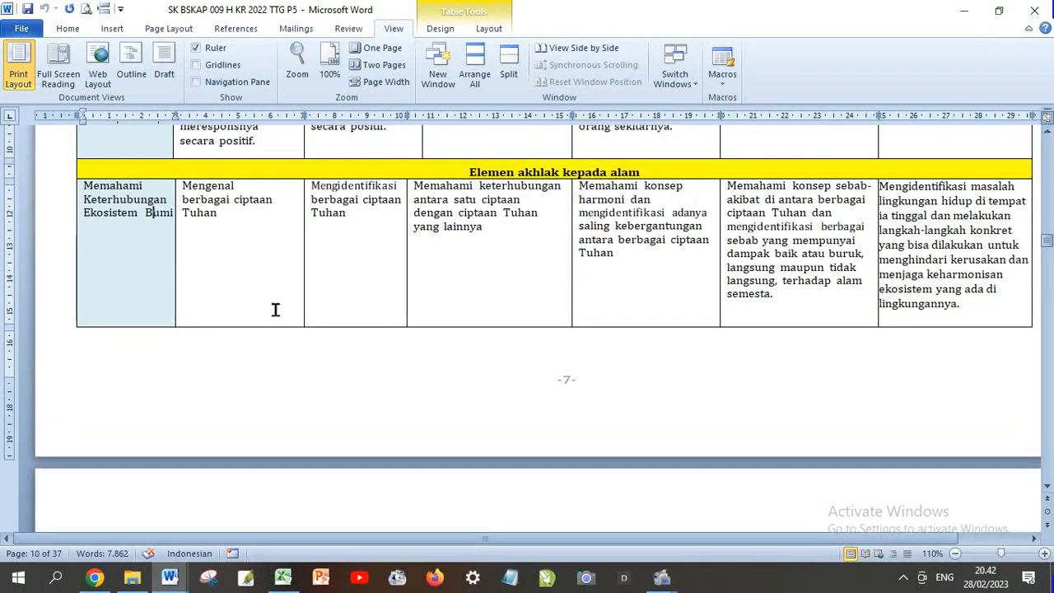
{"action": "scroll", "coordinate": [289, 306], "scroll_direction": "down", "scroll_amount": 3}
{"action": "scroll", "coordinate": [294, 306], "scroll_direction": "down", "scroll_amount": 3}
{"action": "scroll", "coordinate": [299, 299], "scroll_direction": "up", "scroll_amount": 8}
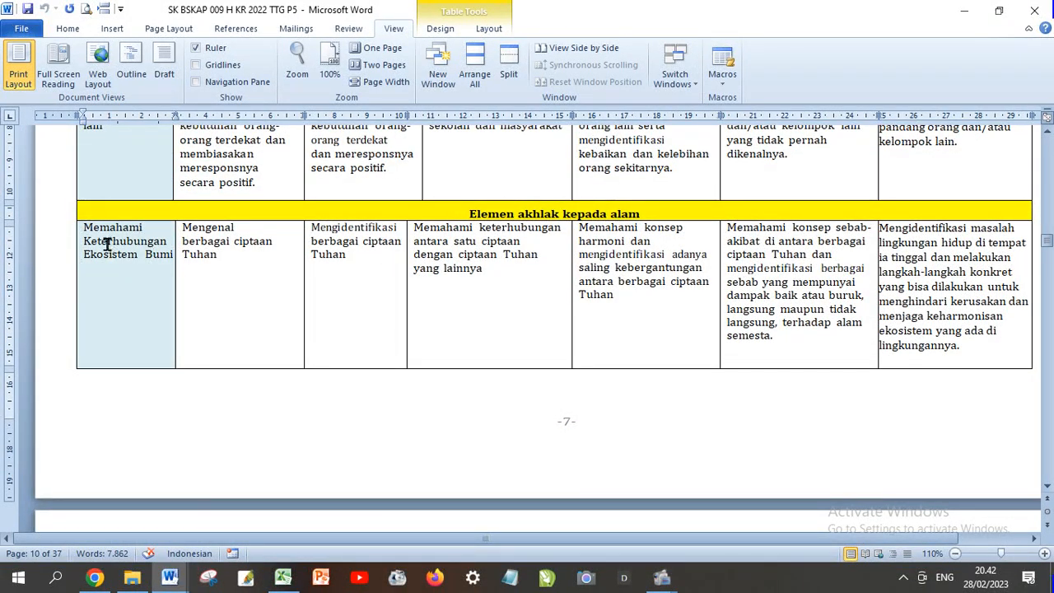
Copy the subelement "Memahami Keterhubungan Ekosistem Bumi" into the module's first Sub Elemen cell as text only
{"action": "left_click_drag", "start_coordinate": [84, 228], "coordinate": [151, 247]}
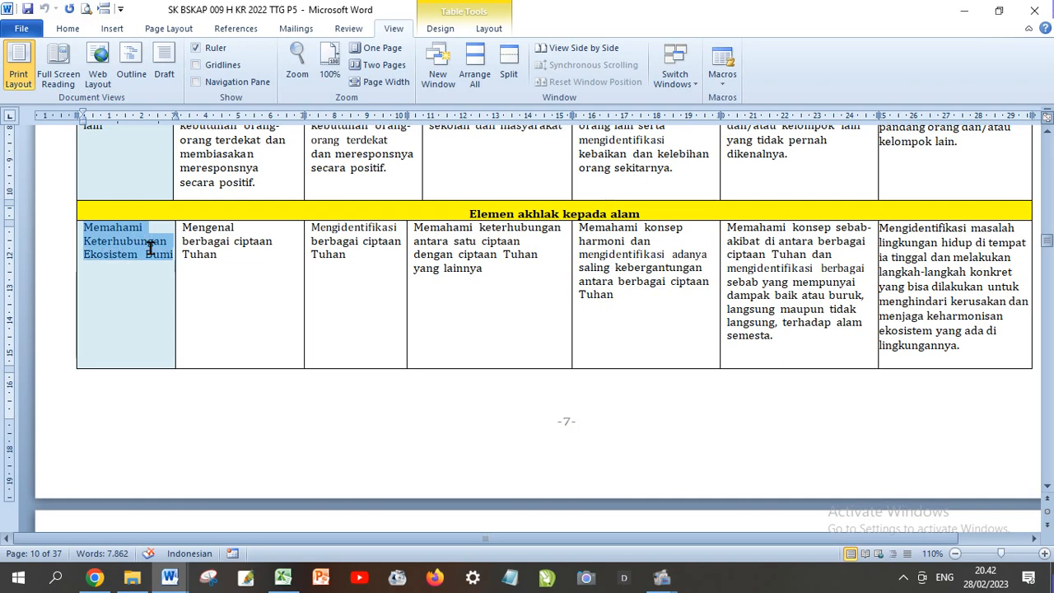
{"action": "right_click", "coordinate": [103, 245]}
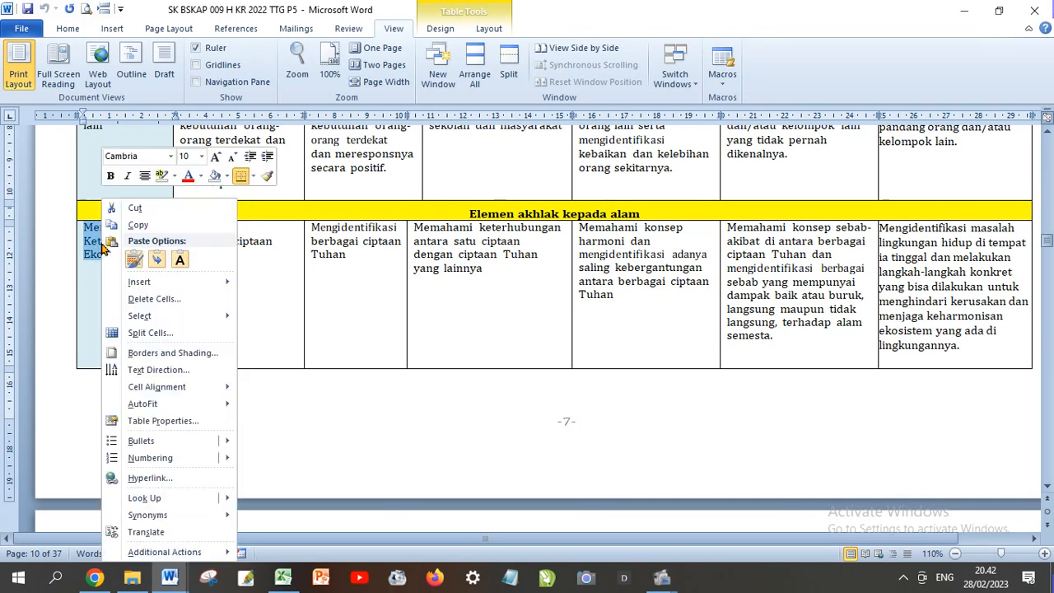
{"action": "left_click", "coordinate": [136, 225]}
{"action": "left_click", "coordinate": [177, 581]}
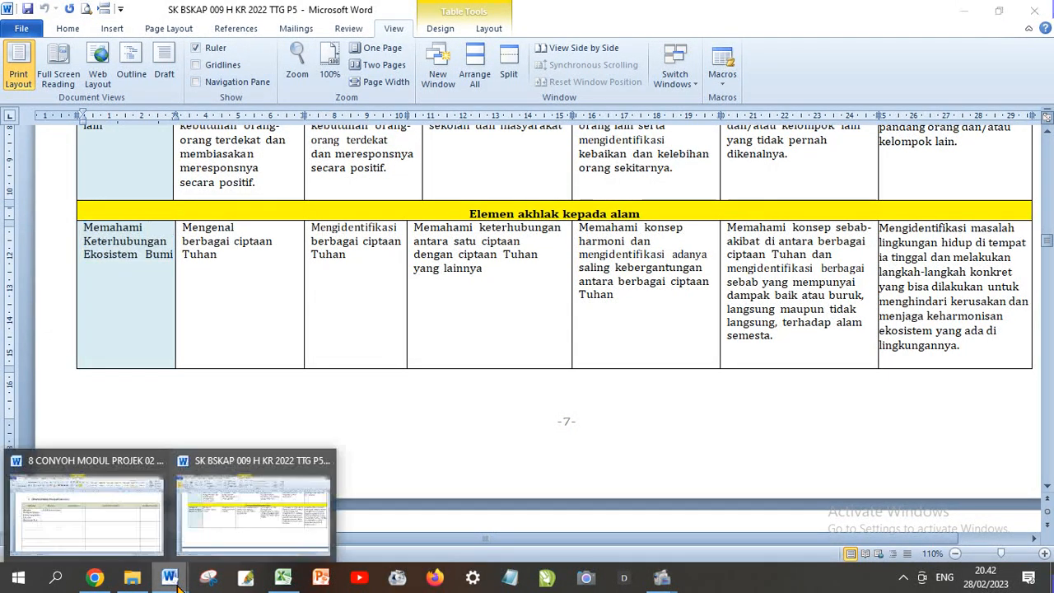
{"action": "left_click", "coordinate": [135, 540]}
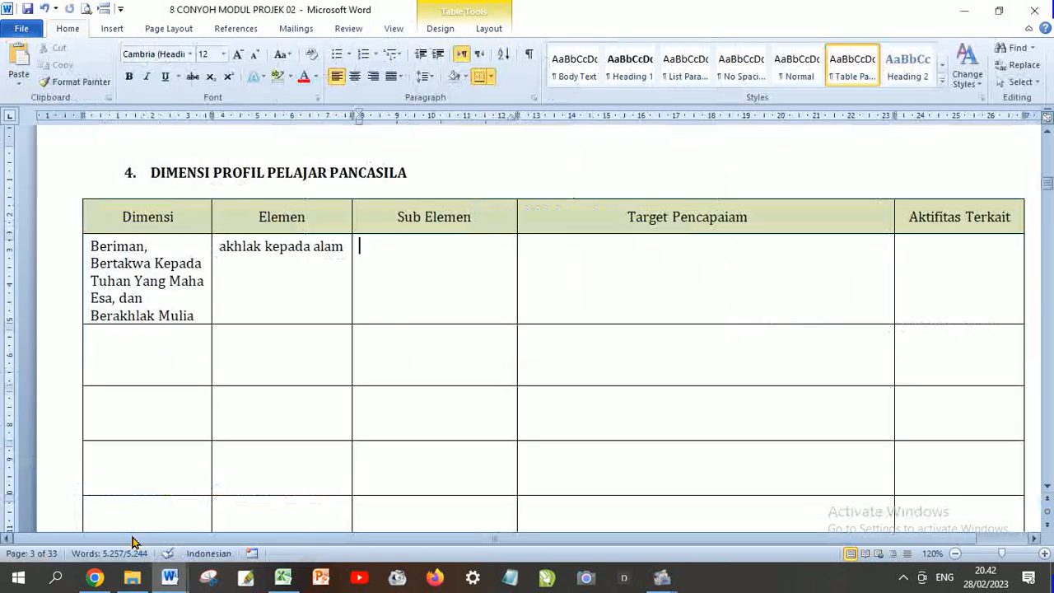
{"action": "left_click", "coordinate": [403, 256]}
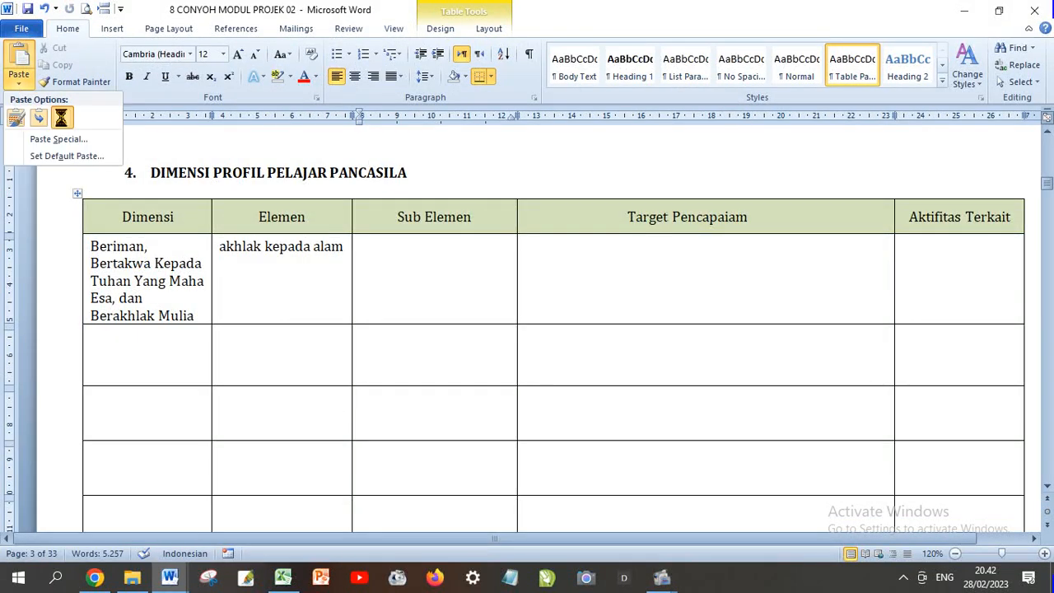
{"action": "left_click", "coordinate": [47, 120]}
Place the cursor in the first empty Target Pencapaiam cell and switch to the SK BSKAP 009 H KR 2022 TTG P5 document
{"action": "left_click", "coordinate": [579, 256]}
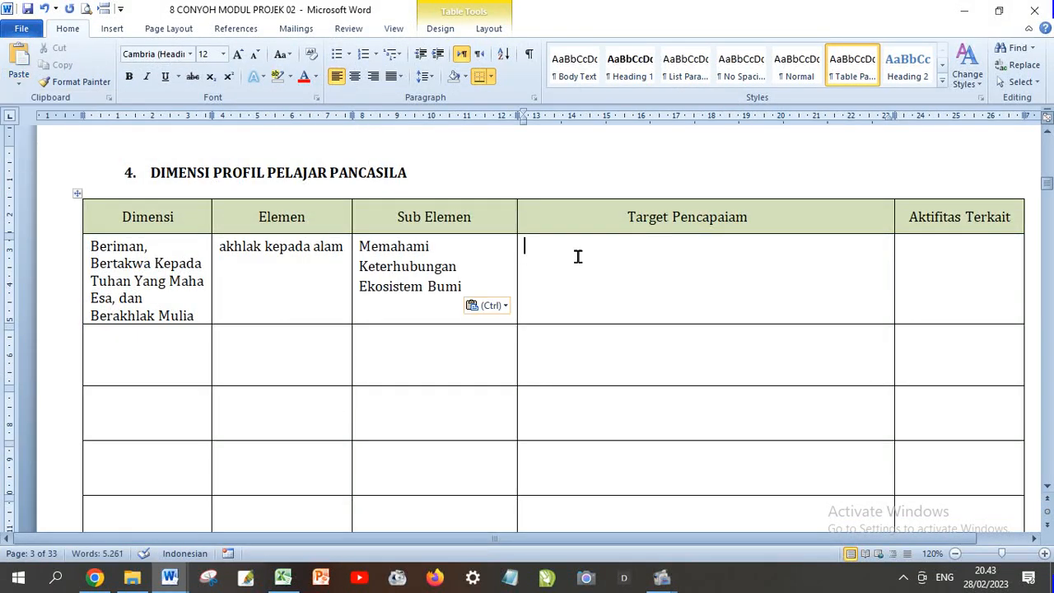
{"action": "mouse_move", "coordinate": [171, 581]}
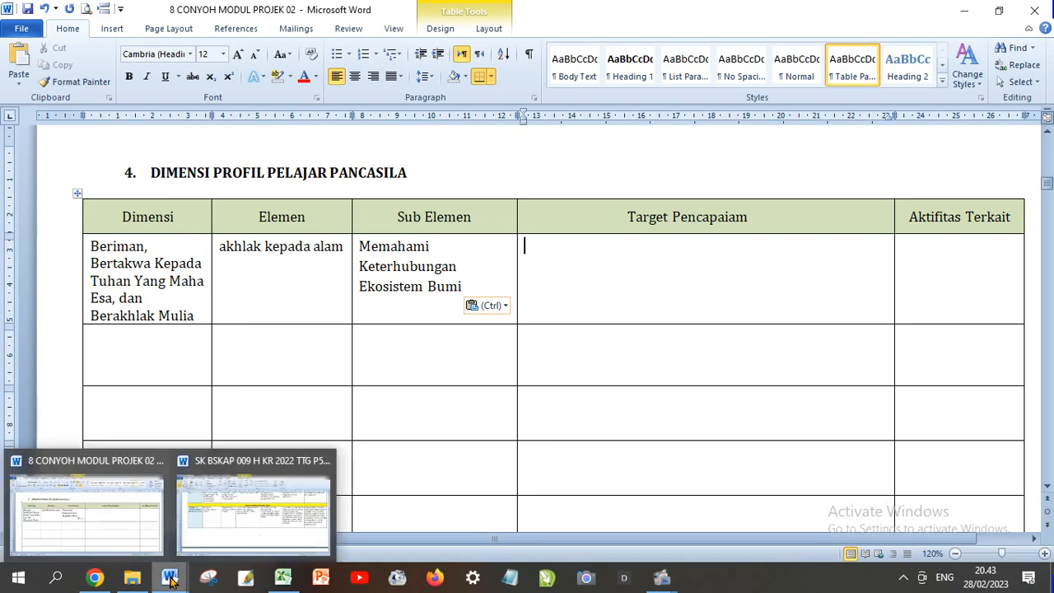
{"action": "left_click", "coordinate": [260, 519]}
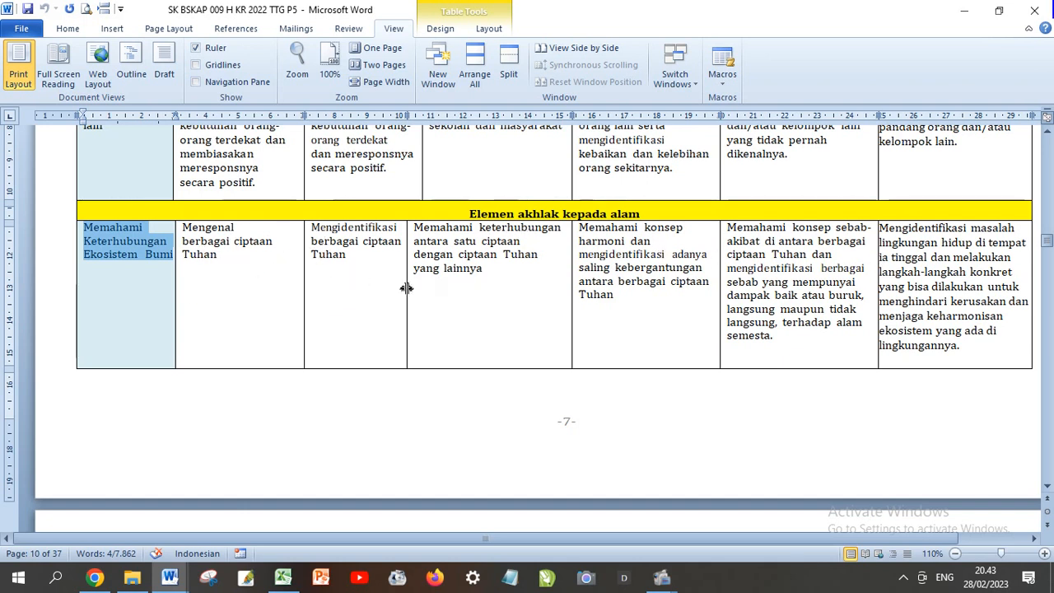
Check the phase column headings of Tabel 1 against the Memahami Keterhubungan Ekosistem Bumi row under Elemen akhlak kepada alam
{"action": "scroll", "coordinate": [364, 289], "scroll_direction": "up", "scroll_amount": 10}
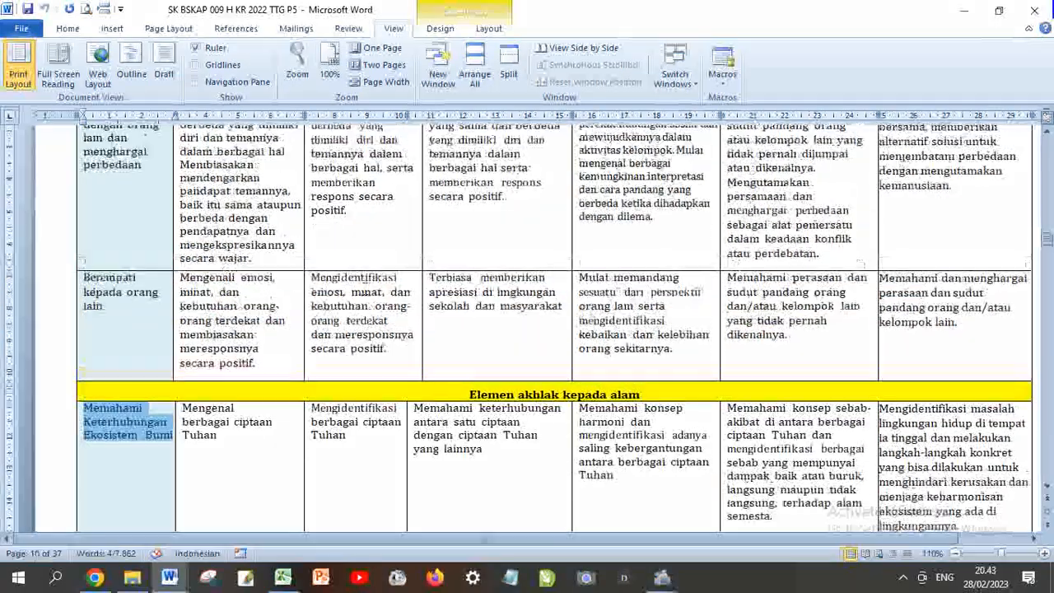
{"action": "scroll", "coordinate": [367, 295], "scroll_direction": "up", "scroll_amount": 15}
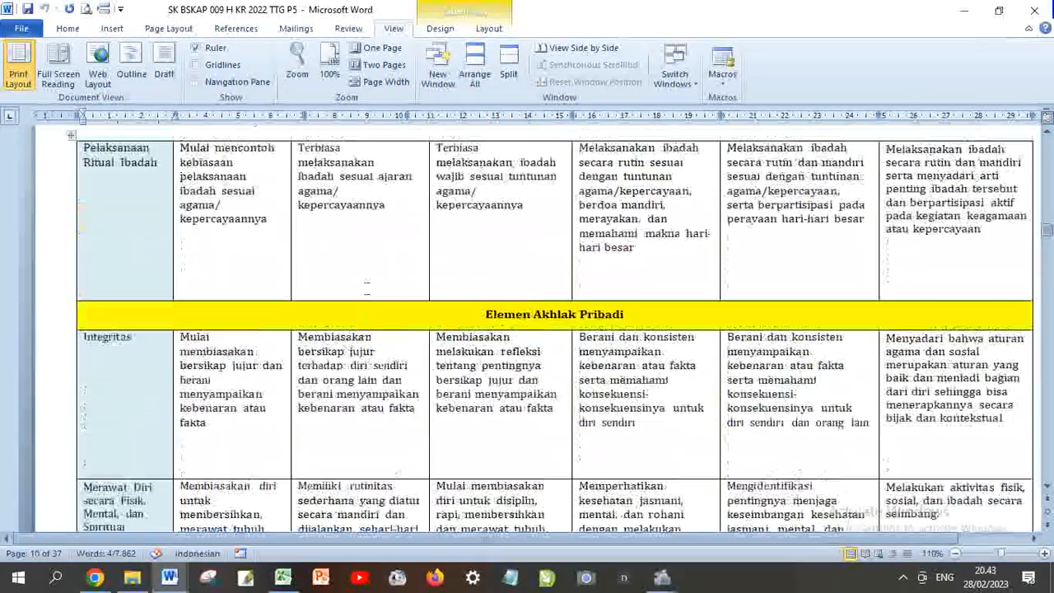
{"action": "scroll", "coordinate": [368, 295], "scroll_direction": "up", "scroll_amount": 15}
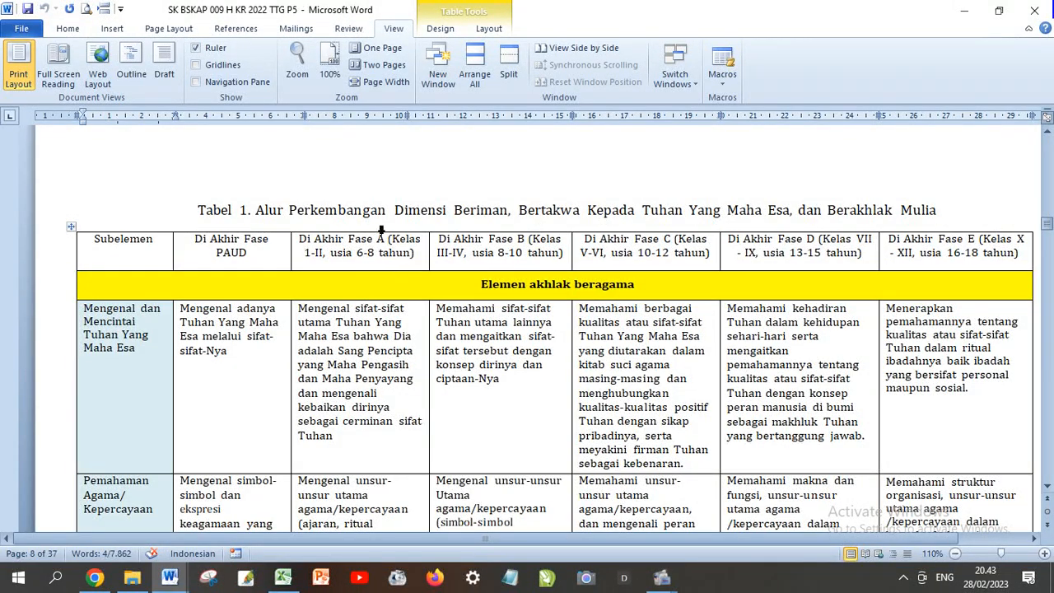
{"action": "scroll", "coordinate": [368, 383], "scroll_direction": "down", "scroll_amount": 7}
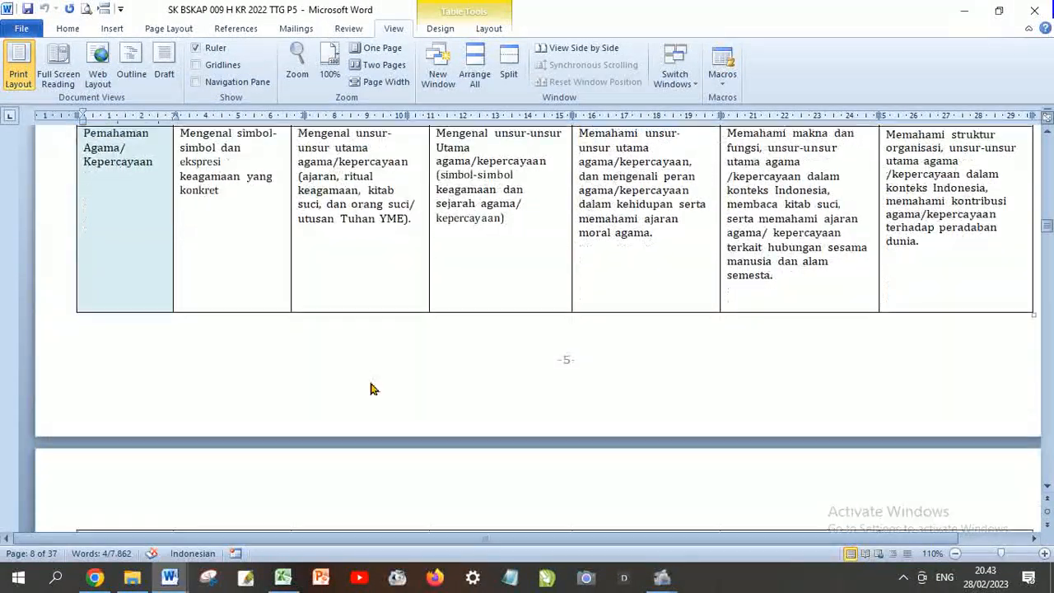
{"action": "scroll", "coordinate": [370, 389], "scroll_direction": "down", "scroll_amount": 10}
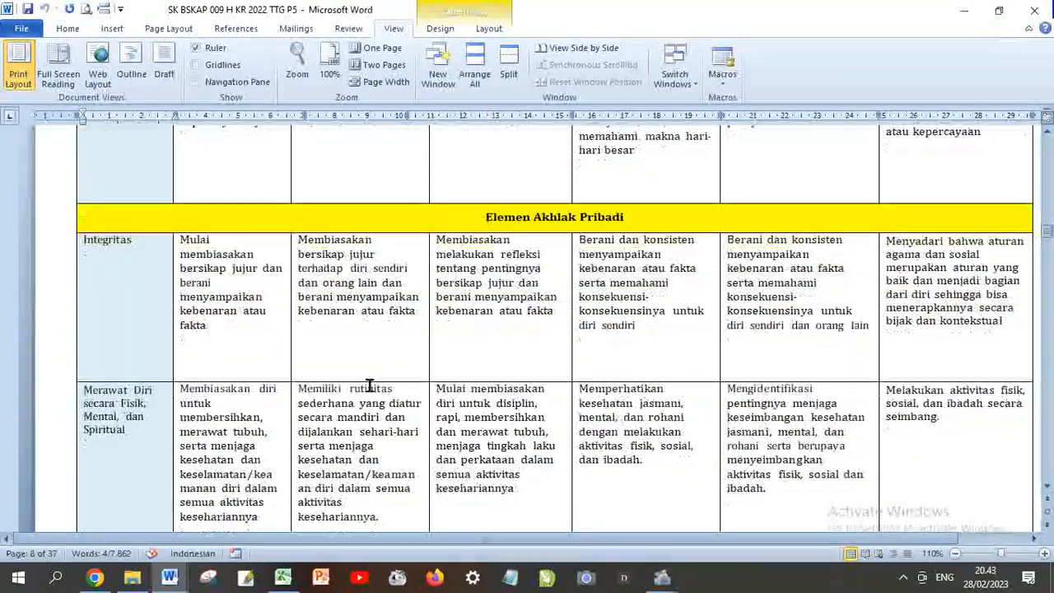
{"action": "scroll", "coordinate": [370, 387], "scroll_direction": "down", "scroll_amount": 10}
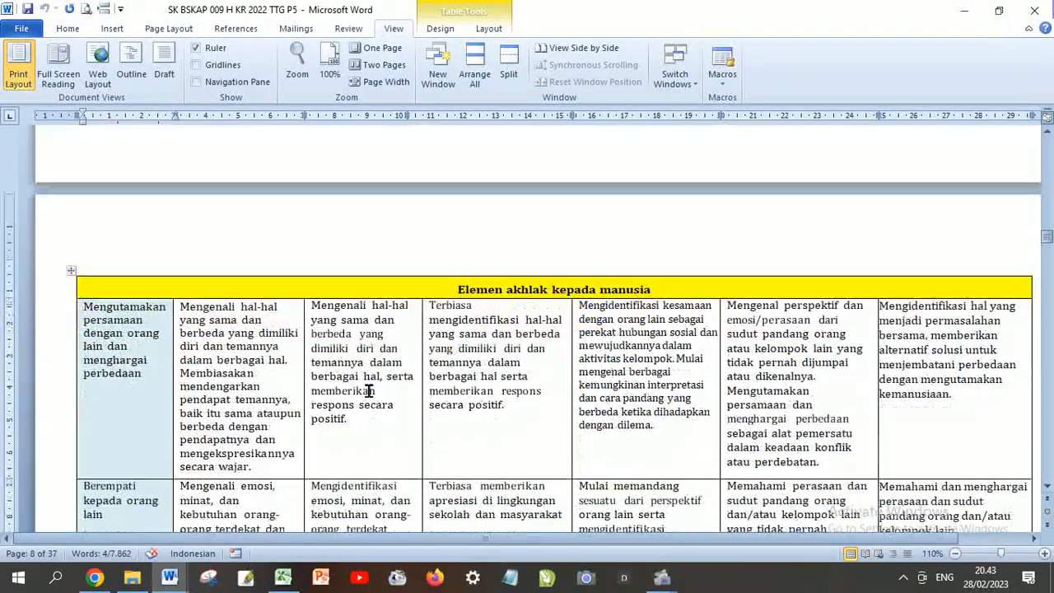
{"action": "scroll", "coordinate": [370, 390], "scroll_direction": "down", "scroll_amount": 6}
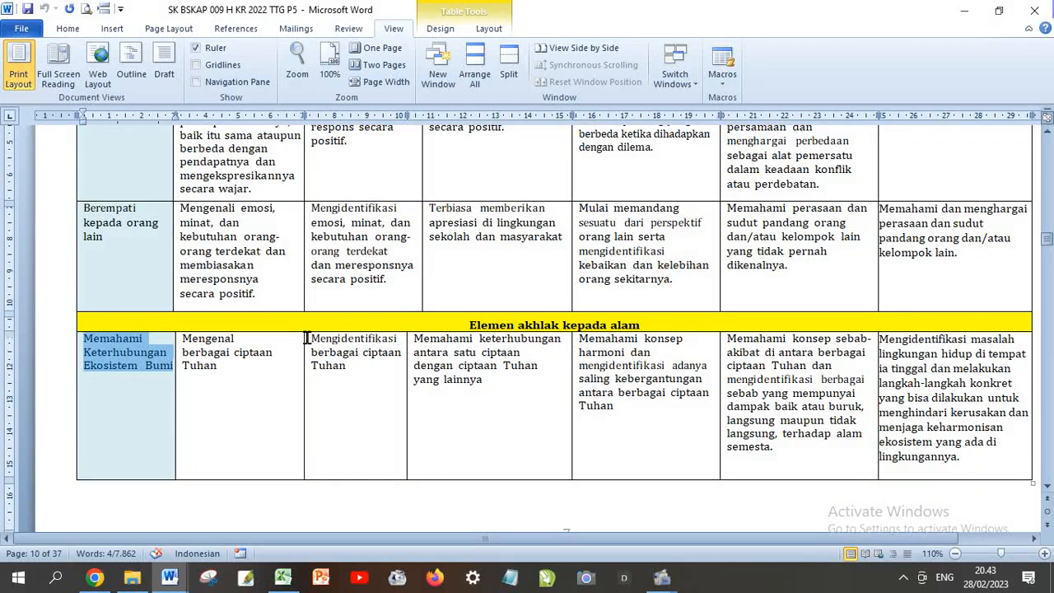
Copy the Fase A target "Mengidentifikasi berbagai ciptaan Tuhan" into the module's first Target Pencapaiam cell as text only
{"action": "left_click_drag", "start_coordinate": [306, 339], "coordinate": [350, 364]}
{"action": "right_click", "coordinate": [340, 362]}
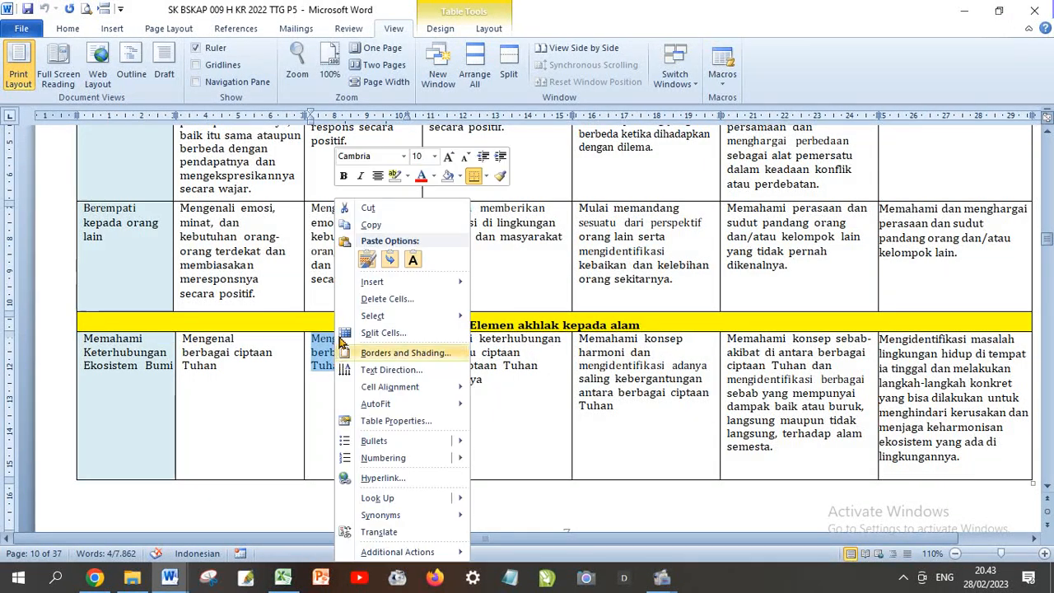
{"action": "left_click", "coordinate": [370, 227]}
{"action": "left_click", "coordinate": [182, 583]}
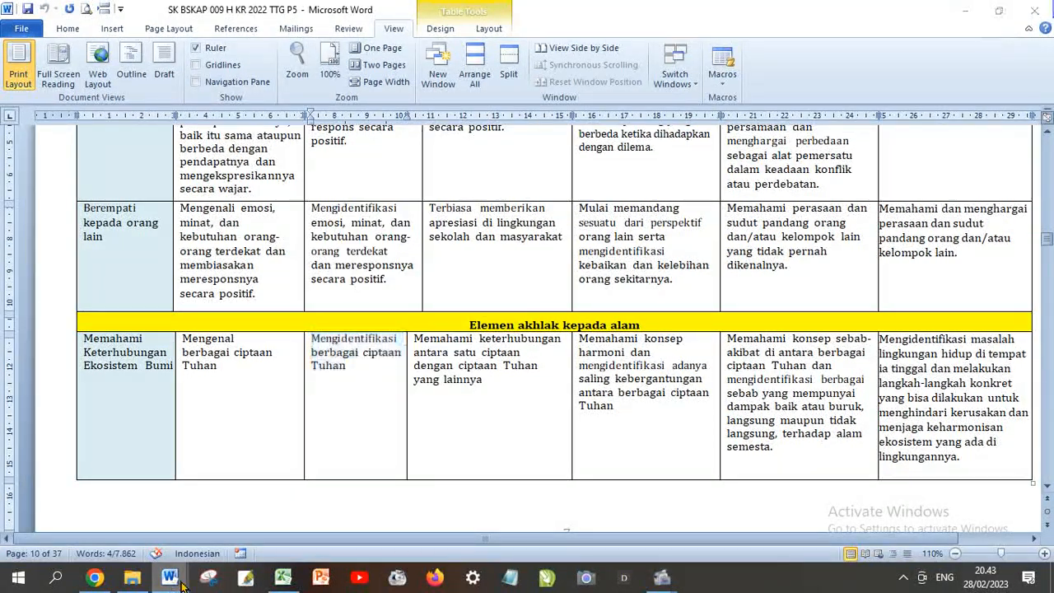
{"action": "left_click", "coordinate": [133, 545]}
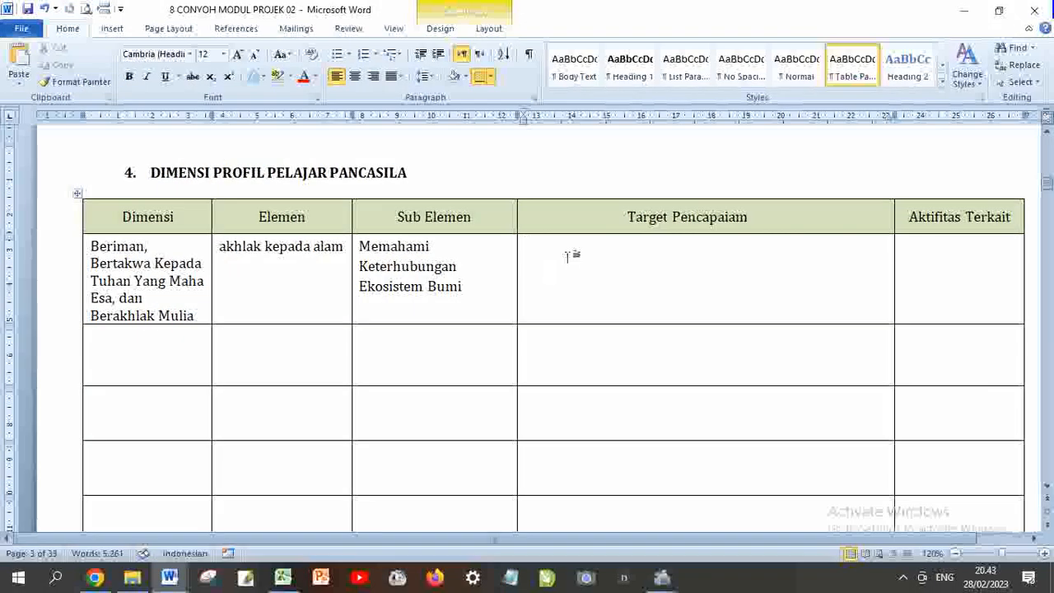
{"action": "left_click", "coordinate": [568, 256]}
{"action": "left_click", "coordinate": [19, 78]}
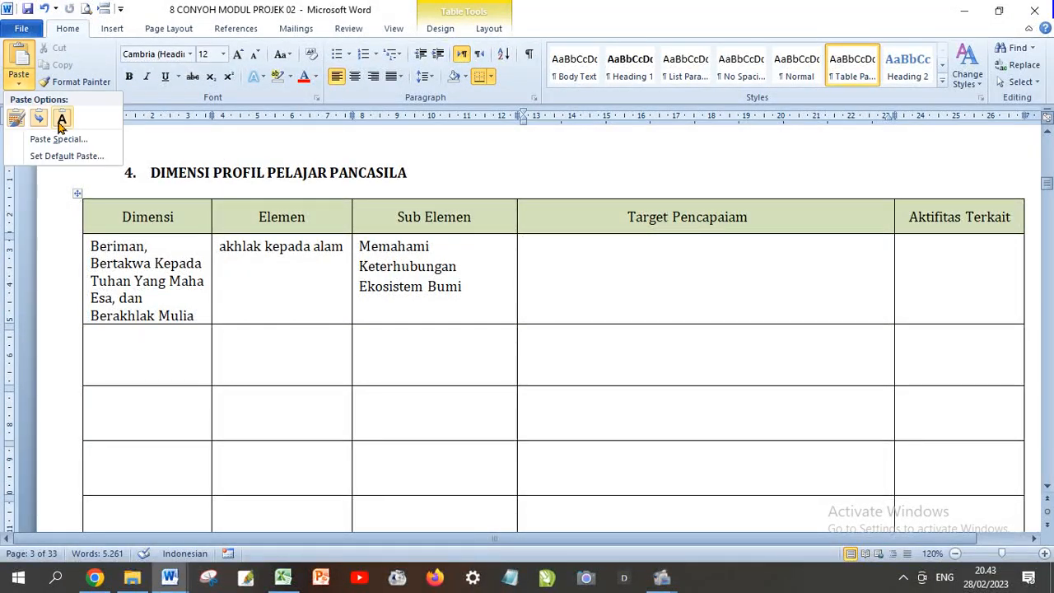
{"action": "left_click", "coordinate": [61, 121]}
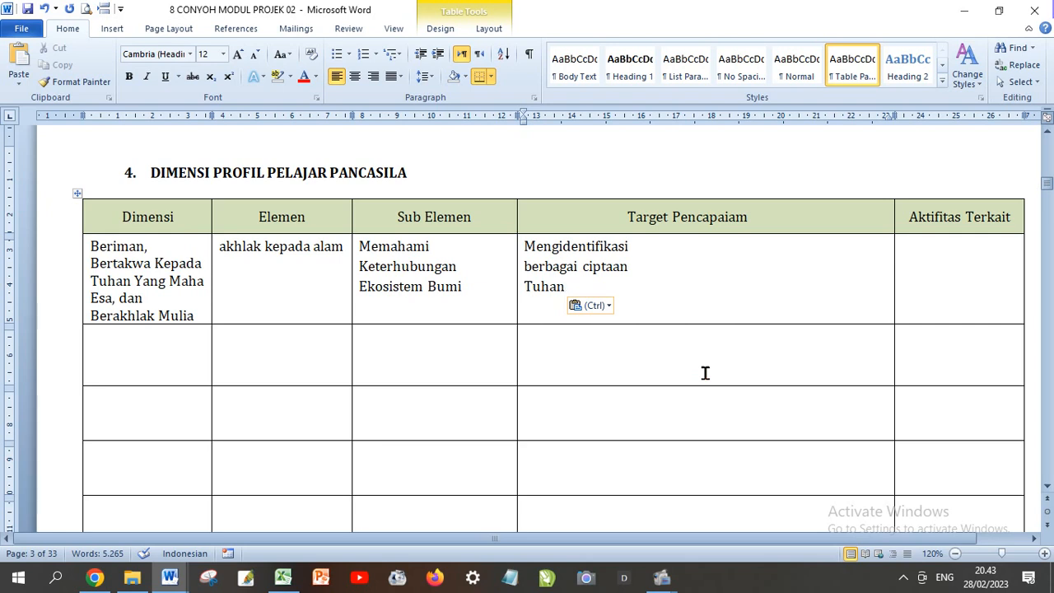
Remove the line breaks in the first Target Pencapaiam cell so the text runs on one line
{"action": "key", "text": "Delete"}
{"action": "left_click", "coordinate": [757, 247]}
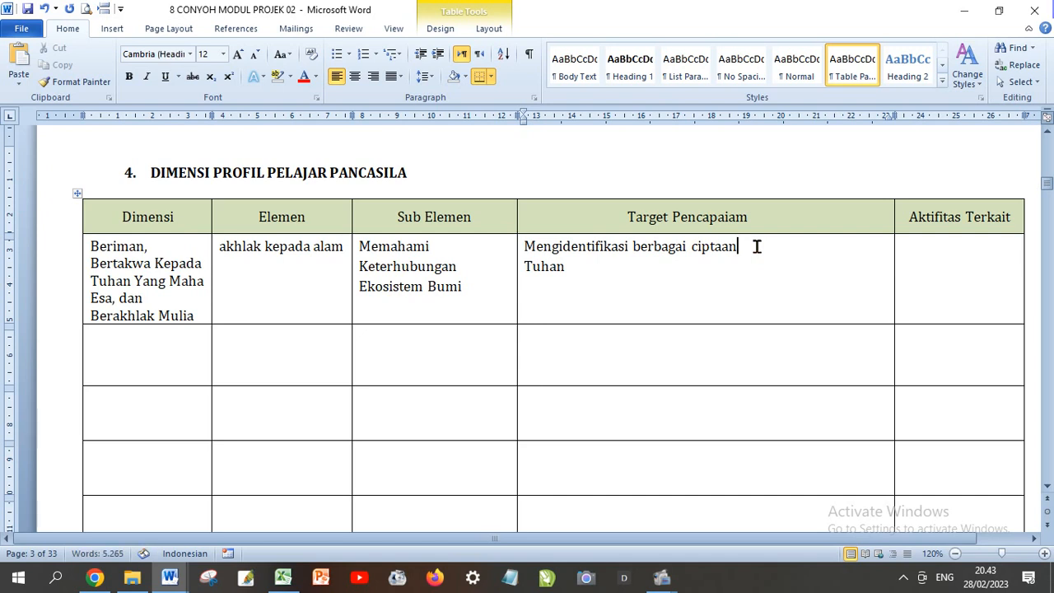
{"action": "key", "text": "Delete"}
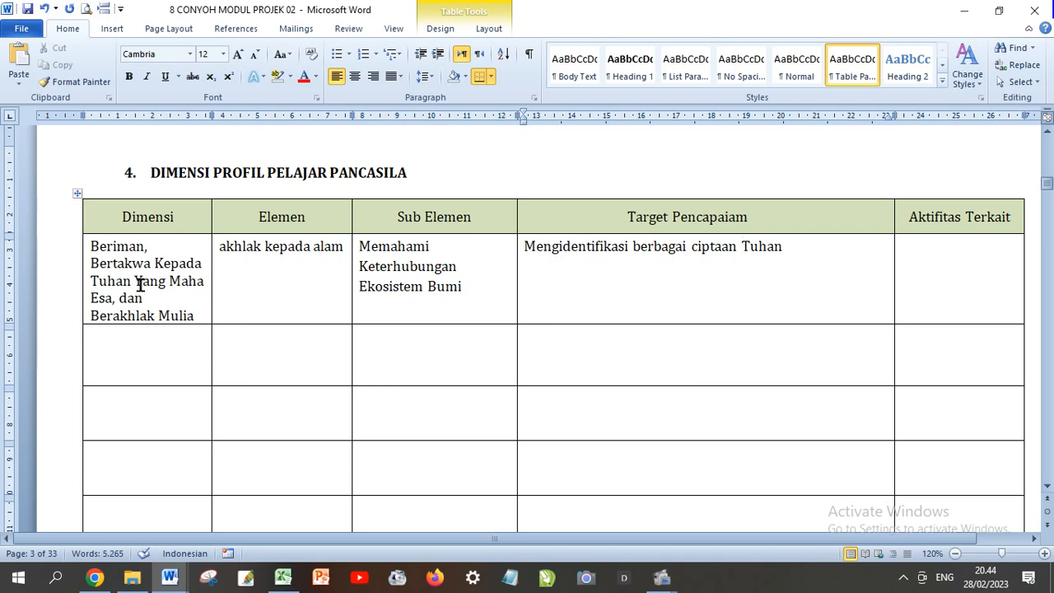
{"action": "left_click_drag", "start_coordinate": [141, 283], "coordinate": [595, 302]}
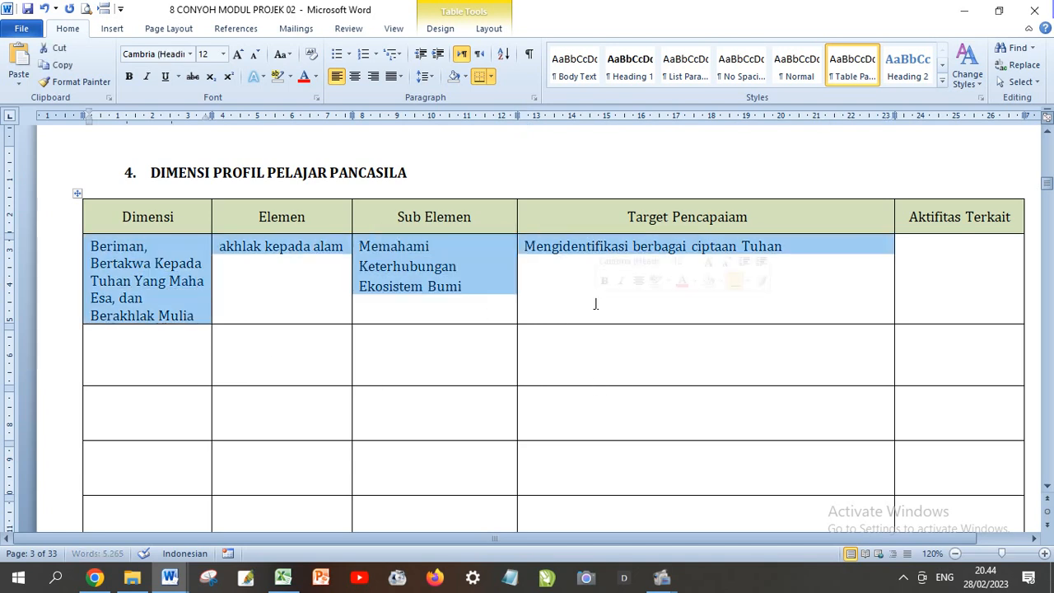
{"action": "left_click", "coordinate": [482, 312]}
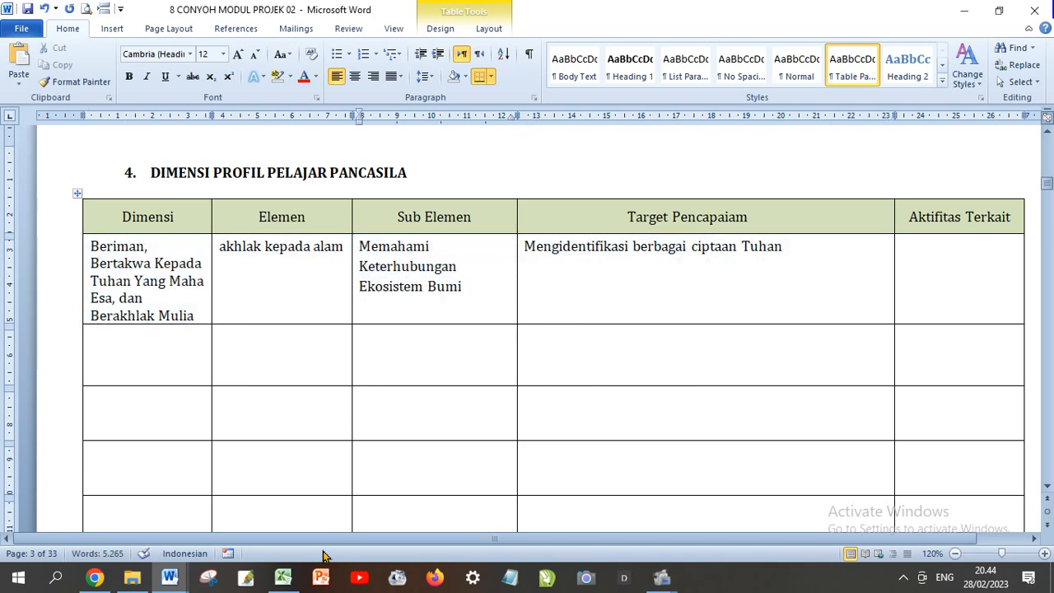
Switch to the INPUT DIMENSI ELEMEN SUB ELEMEN PROJEK workbook in Excel and open its P5 + P2RA input sheet from the home page
{"action": "left_click", "coordinate": [283, 577]}
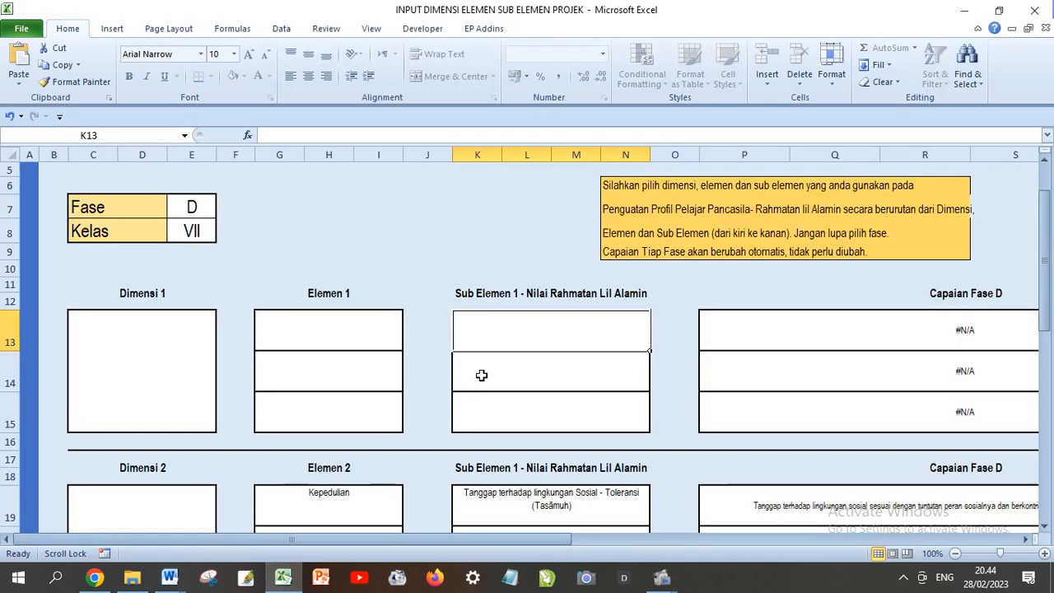
{"action": "scroll", "coordinate": [413, 260], "scroll_direction": "up", "scroll_amount": 2}
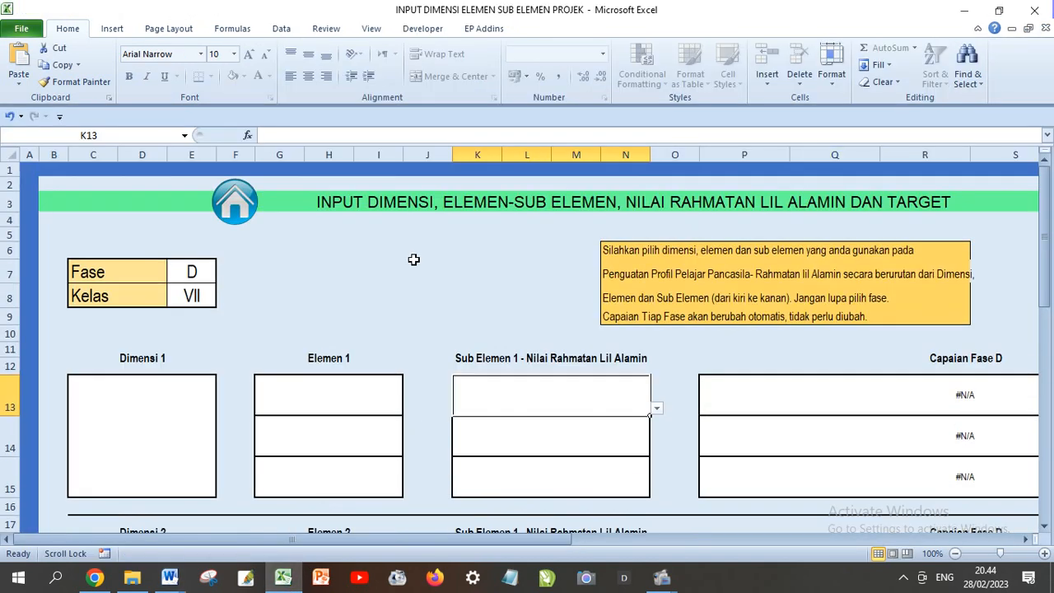
{"action": "left_click", "coordinate": [235, 217]}
{"action": "scroll", "coordinate": [518, 315], "scroll_direction": "down", "scroll_amount": 2}
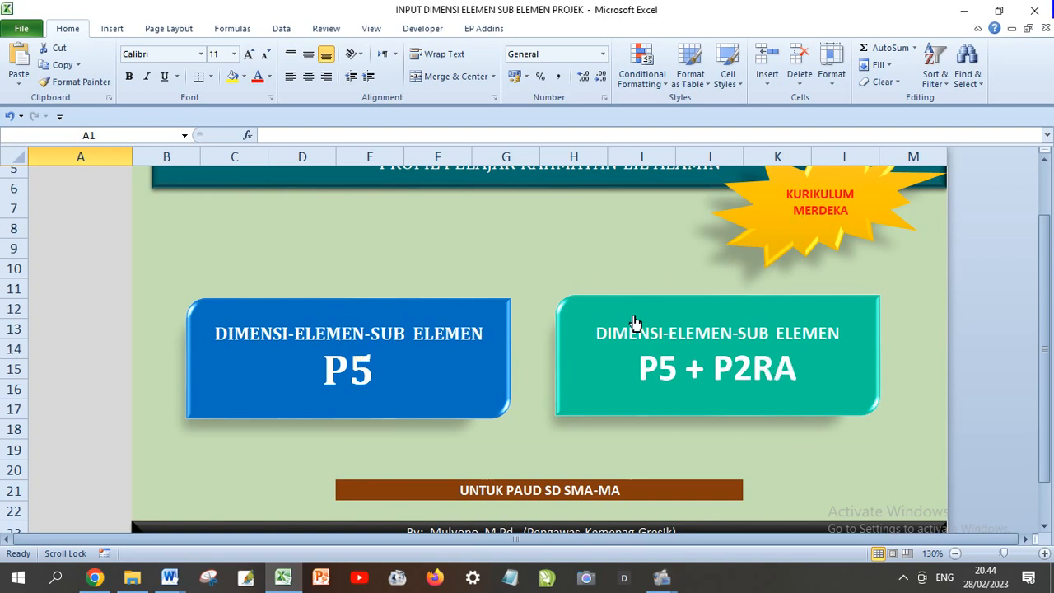
{"action": "left_click", "coordinate": [741, 357]}
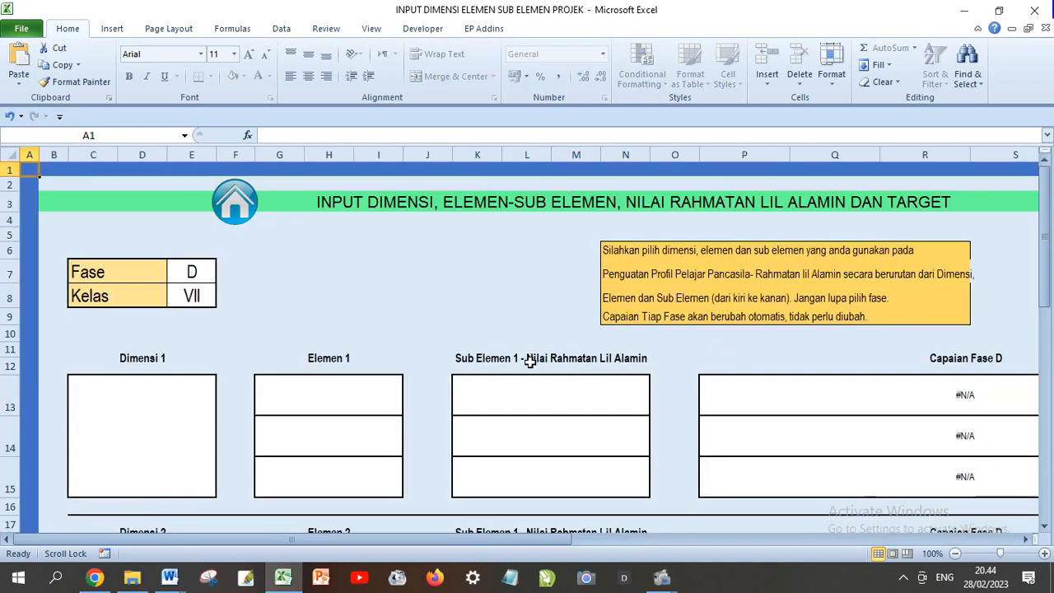
{"action": "scroll", "coordinate": [530, 363], "scroll_direction": "down", "scroll_amount": 1}
{"action": "scroll", "coordinate": [529, 363], "scroll_direction": "down", "scroll_amount": 1}
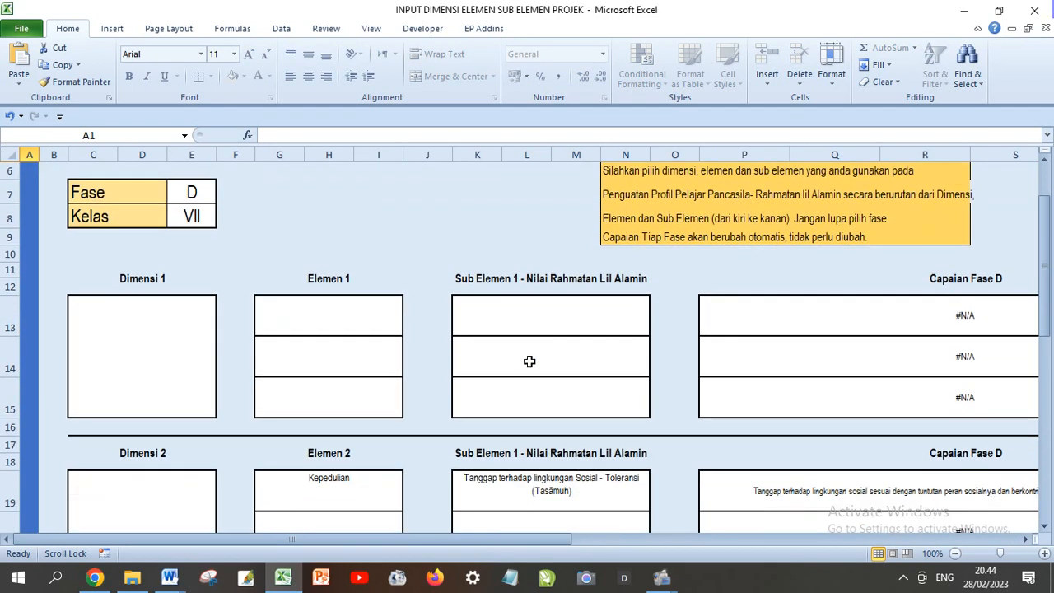
Return to the 8 CONYOH MODUL PROJEK 02 document in Word and place the cursor in the second row's Dimensi cell
{"action": "left_click", "coordinate": [170, 577]}
{"action": "left_click", "coordinate": [140, 546]}
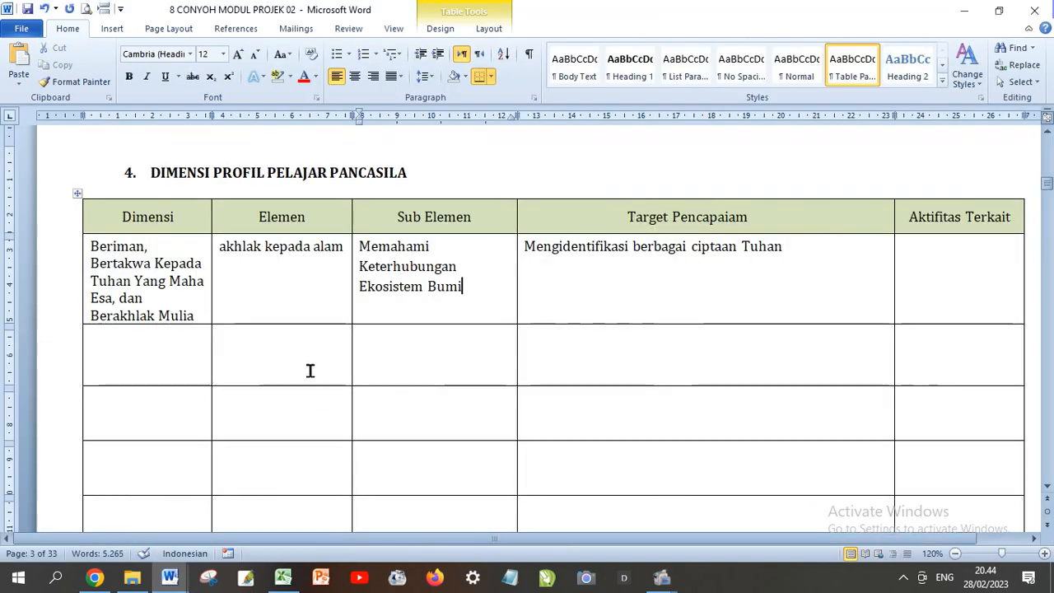
{"action": "scroll", "coordinate": [308, 370], "scroll_direction": "down", "scroll_amount": 1}
{"action": "left_click", "coordinate": [164, 327]}
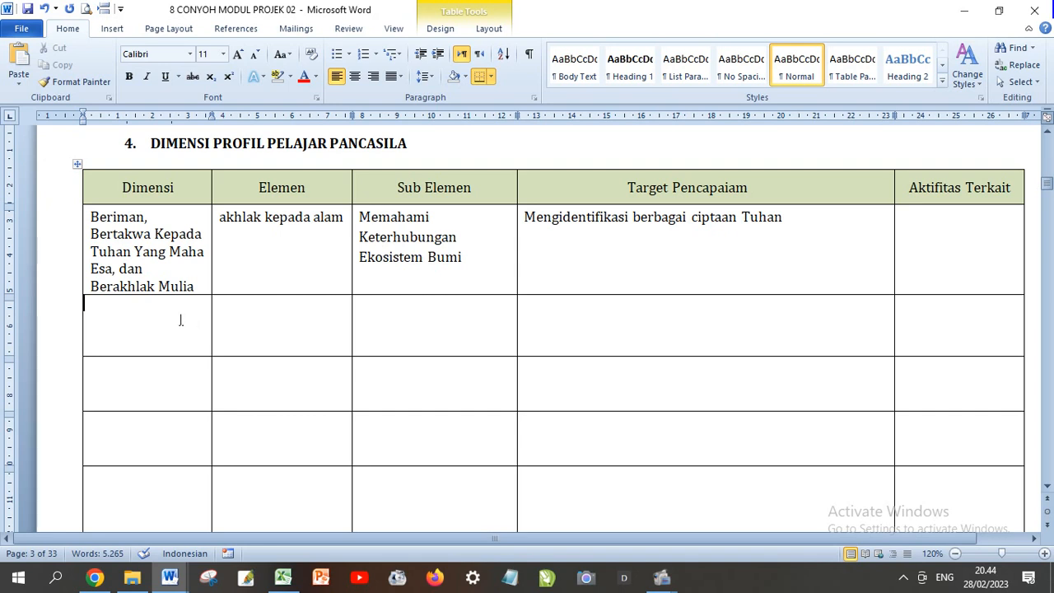
In the Excel input workbook, set Fase to A and Kelas to I
{"action": "left_click", "coordinate": [282, 576]}
{"action": "left_click", "coordinate": [141, 340]}
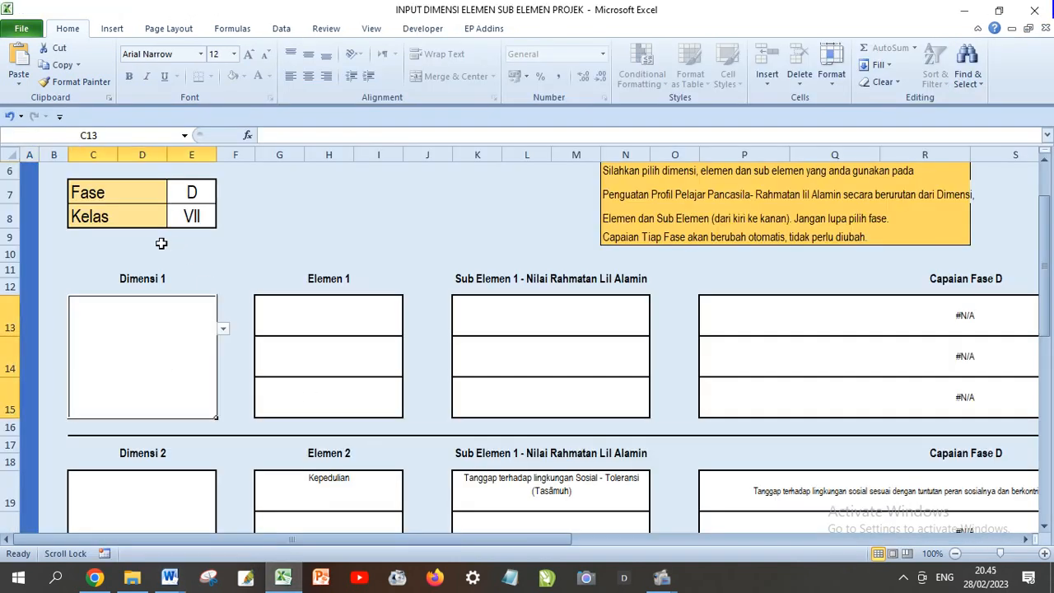
{"action": "left_click", "coordinate": [190, 192]}
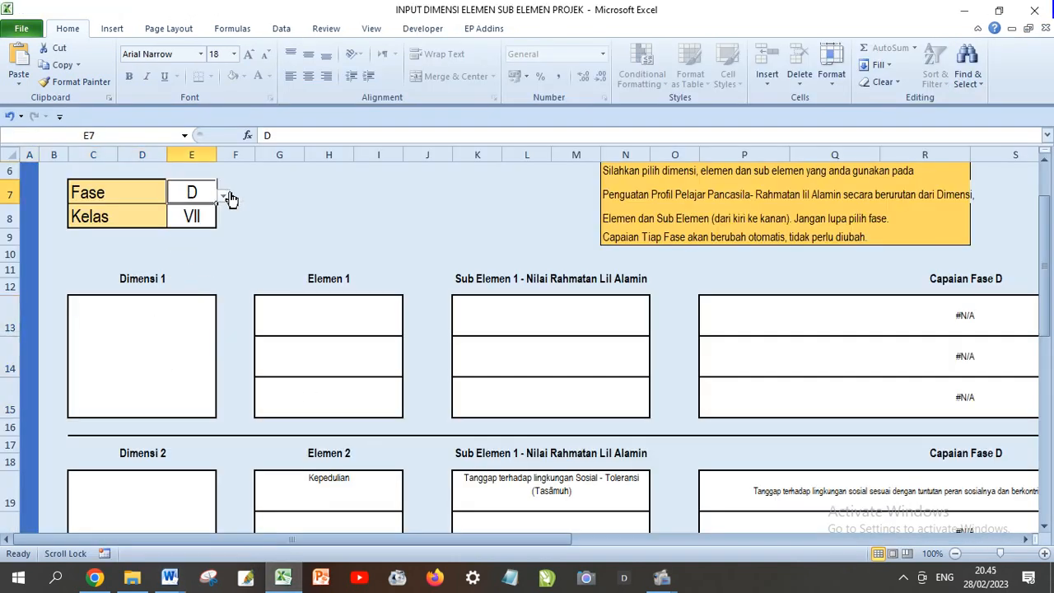
{"action": "left_click", "coordinate": [223, 195]}
{"action": "left_click", "coordinate": [214, 219]}
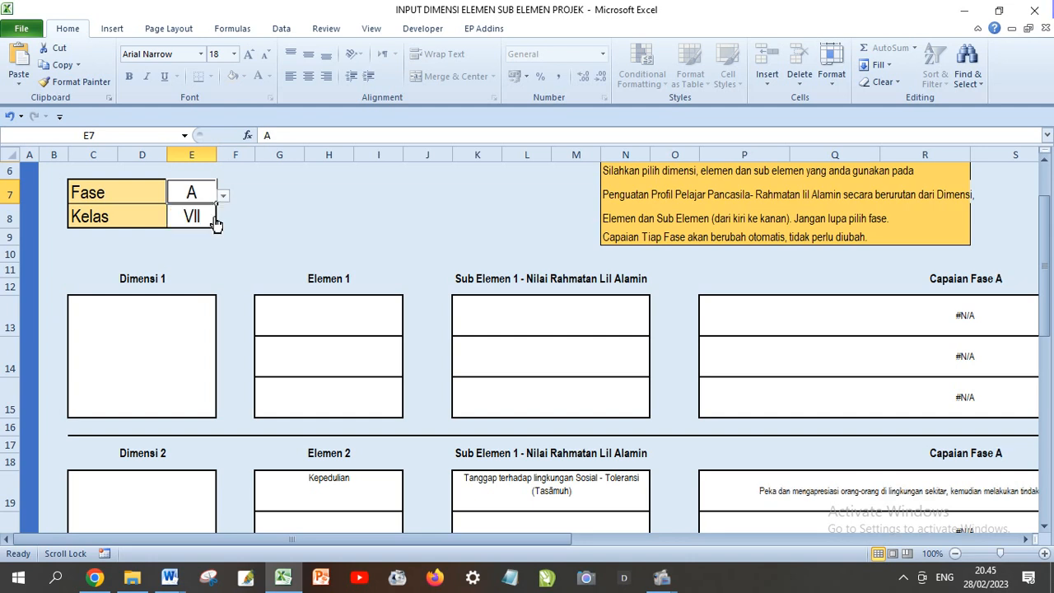
{"action": "left_click", "coordinate": [204, 214]}
{"action": "left_click", "coordinate": [222, 220]}
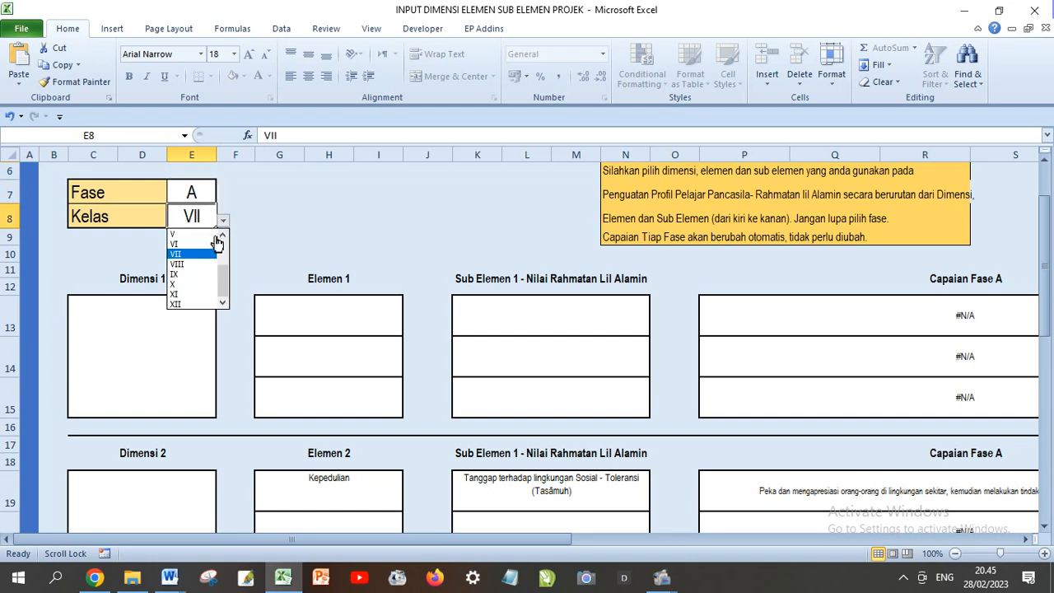
{"action": "left_click", "coordinate": [221, 238]}
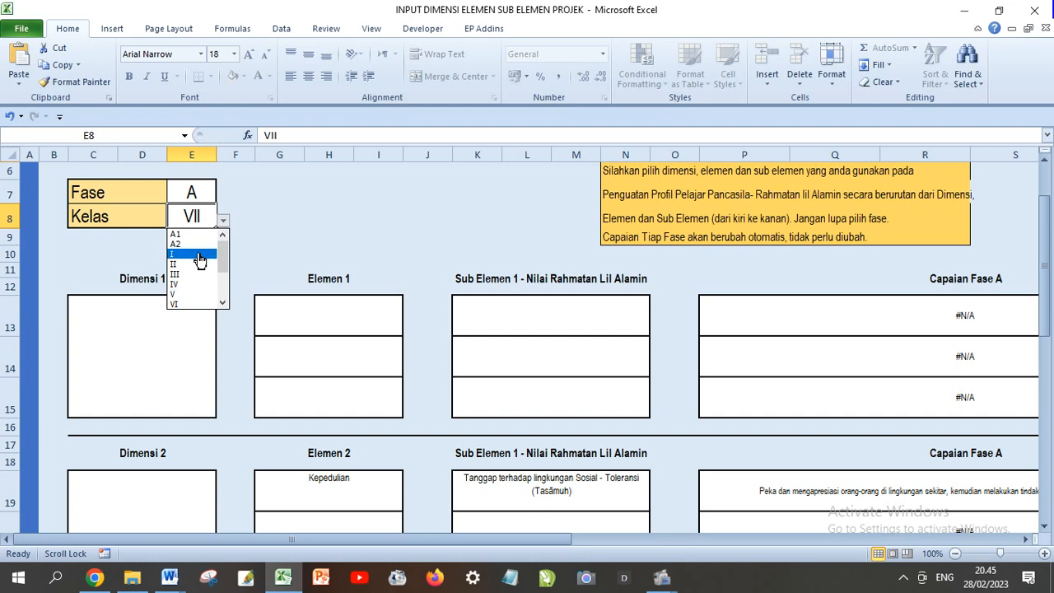
{"action": "left_click", "coordinate": [199, 254]}
Choose Bernalar Kritis as Dimensi 1 and select the first Elemen 1 cell
{"action": "left_click", "coordinate": [158, 367]}
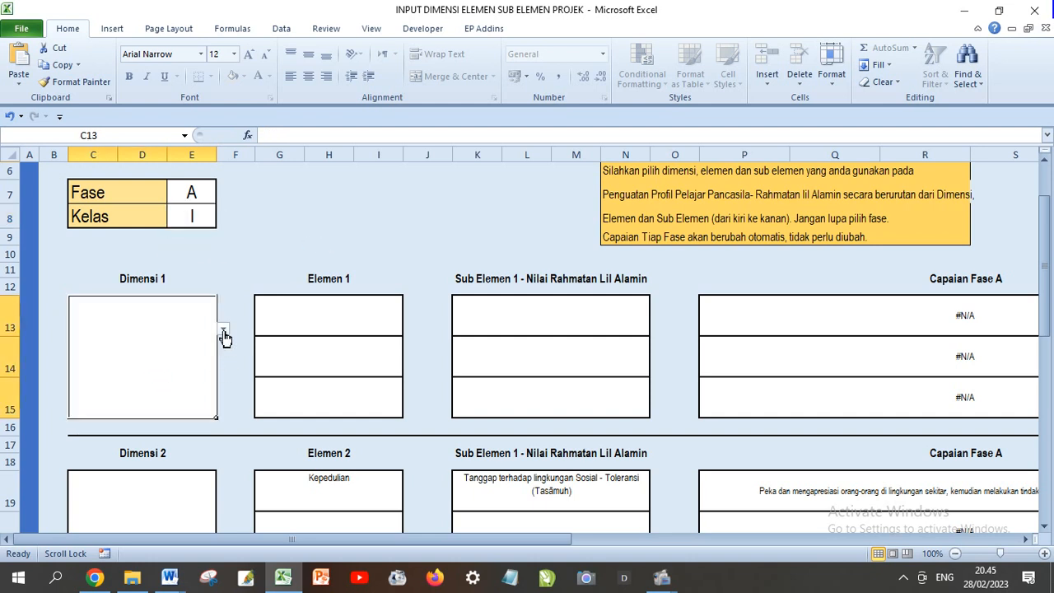
{"action": "left_click", "coordinate": [224, 332]}
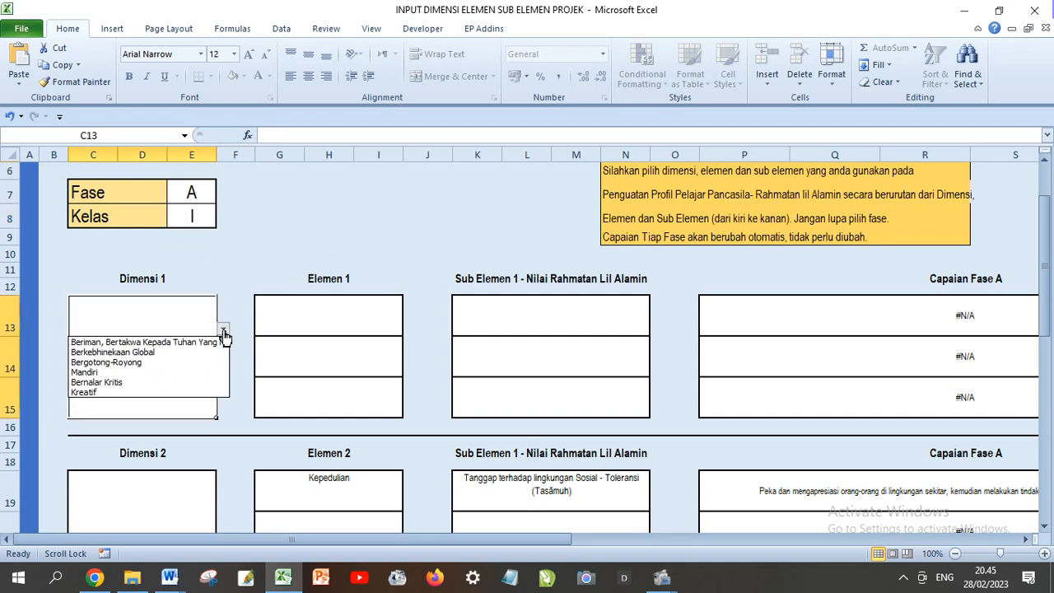
{"action": "left_click", "coordinate": [186, 382]}
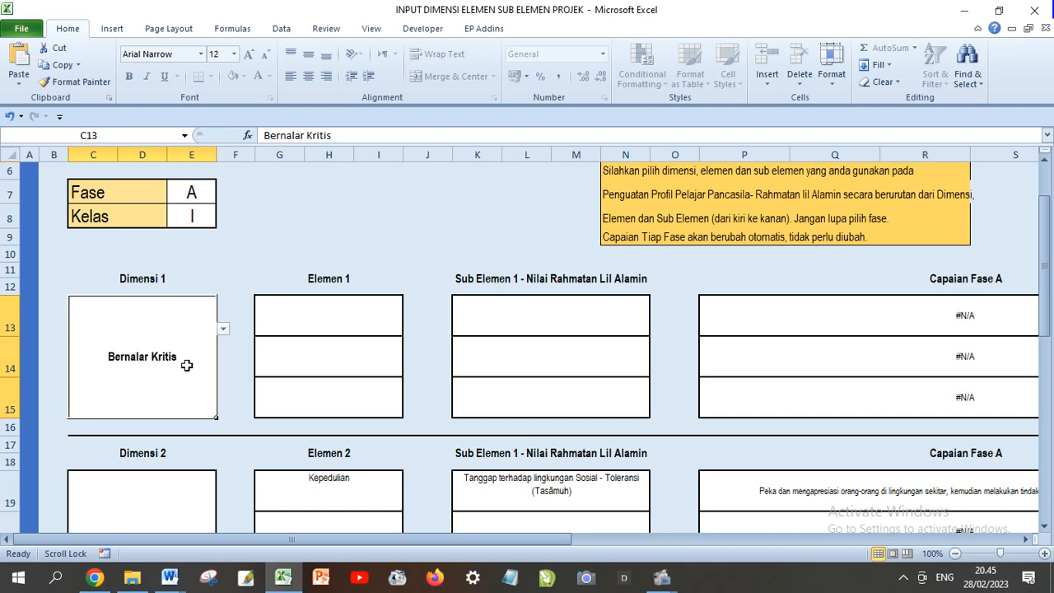
{"action": "left_click", "coordinate": [359, 314]}
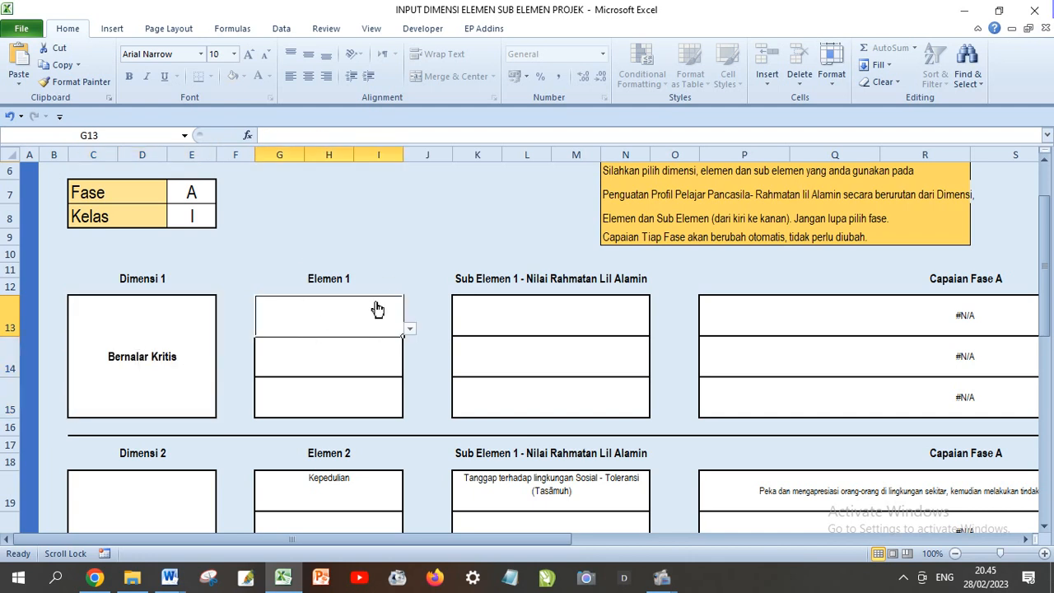
Set the first Elemen 1 to Memperoleh dan memproses informasi dan gagasan and its subelement to Mengidentifikasi, mengklarifikasi, dan mengolah informasi dan gagasan - Dinamis dan inovatif
{"action": "left_click", "coordinate": [410, 329]}
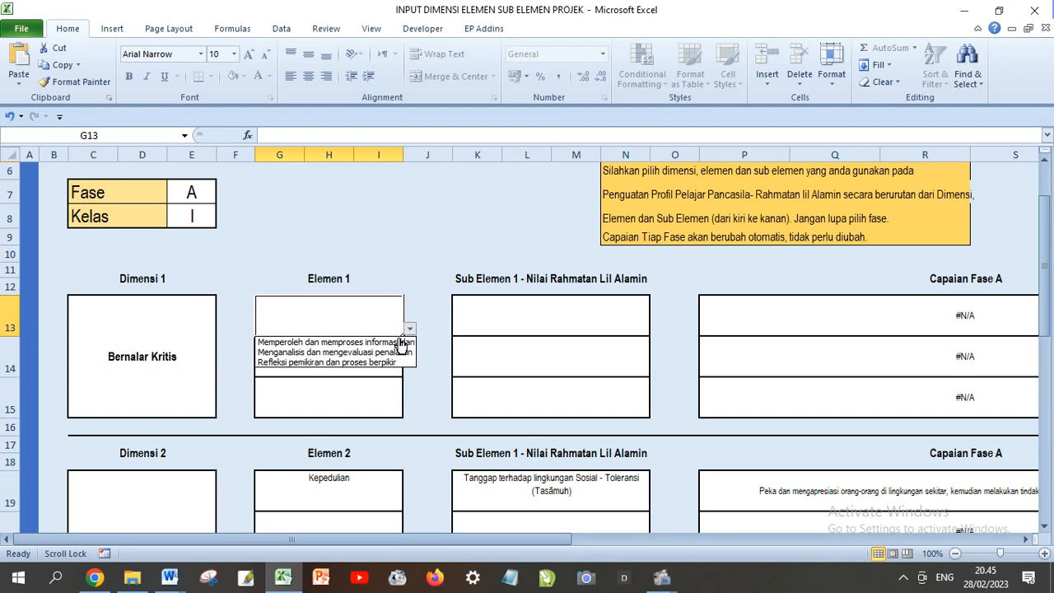
{"action": "left_click", "coordinate": [389, 343]}
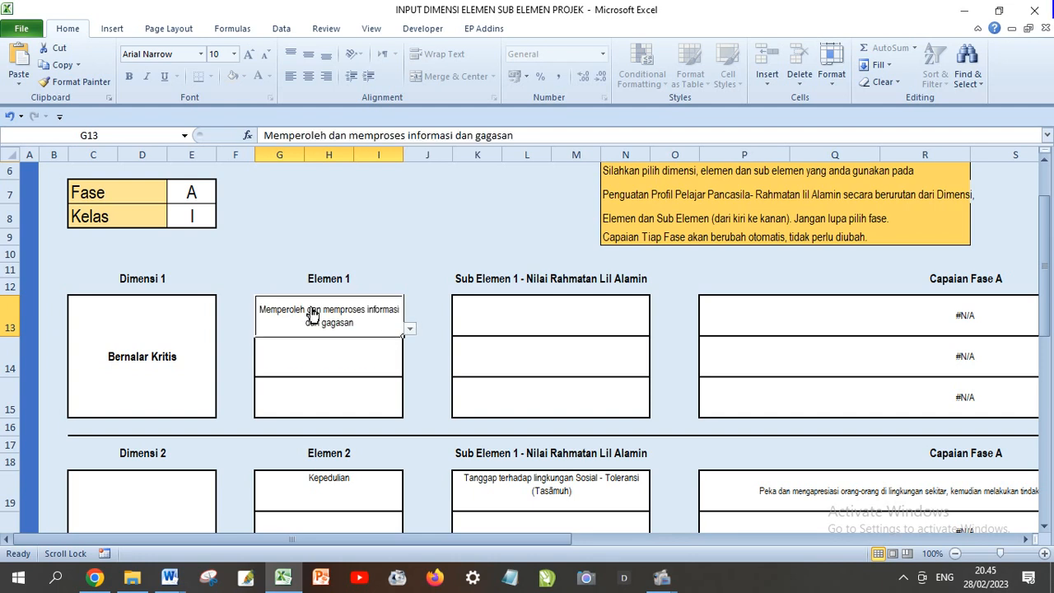
{"action": "left_click", "coordinate": [541, 311]}
{"action": "left_click", "coordinate": [657, 332]}
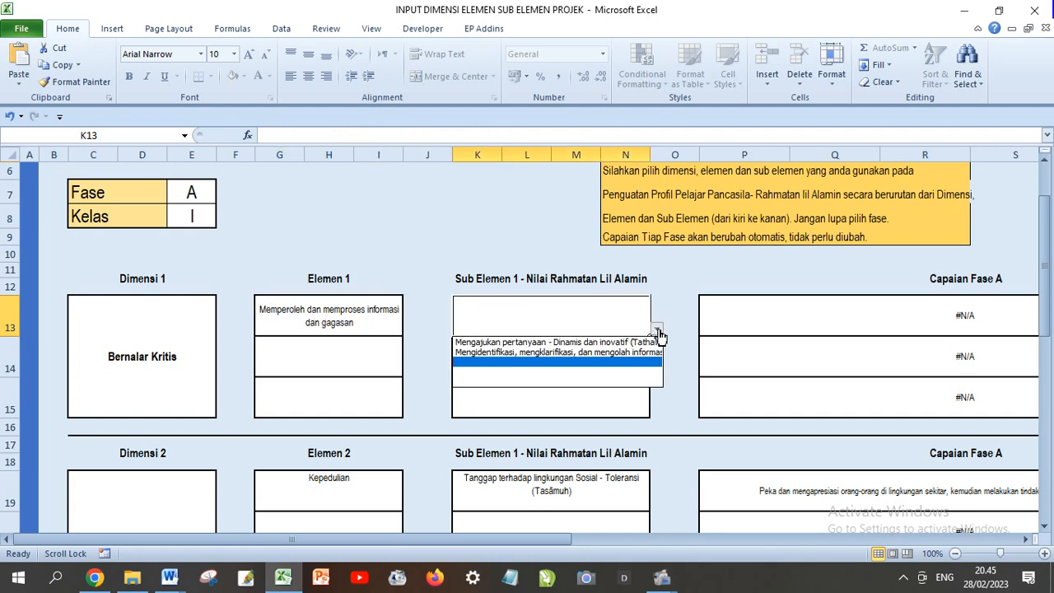
{"action": "left_click", "coordinate": [607, 352]}
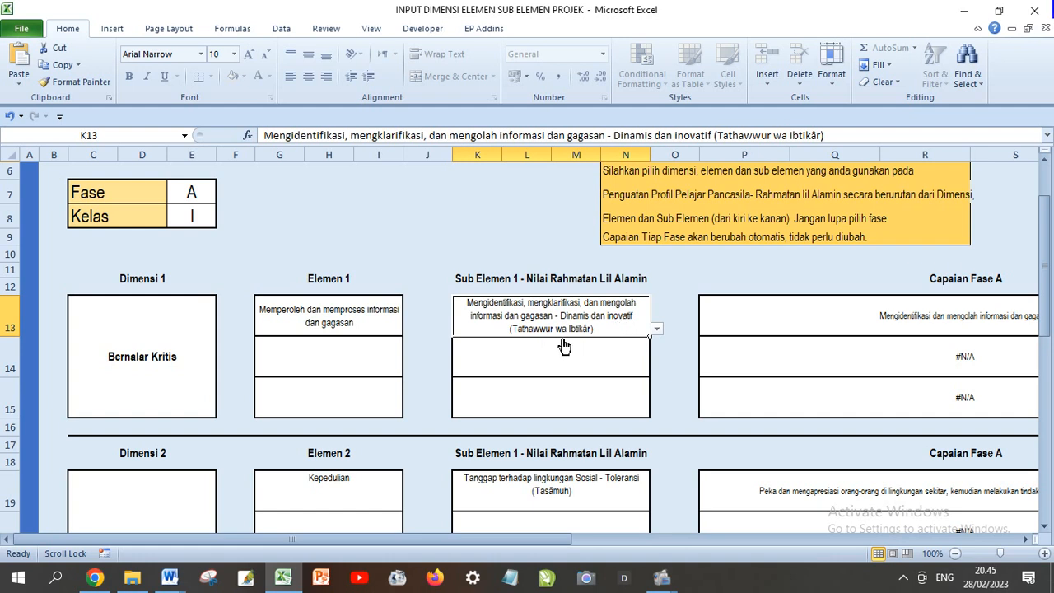
Copy the Dimensi 1 value Bernalar Kritis and paste it as text only into the second row's Dimensi cell in the Word module document
{"action": "left_click", "coordinate": [177, 329]}
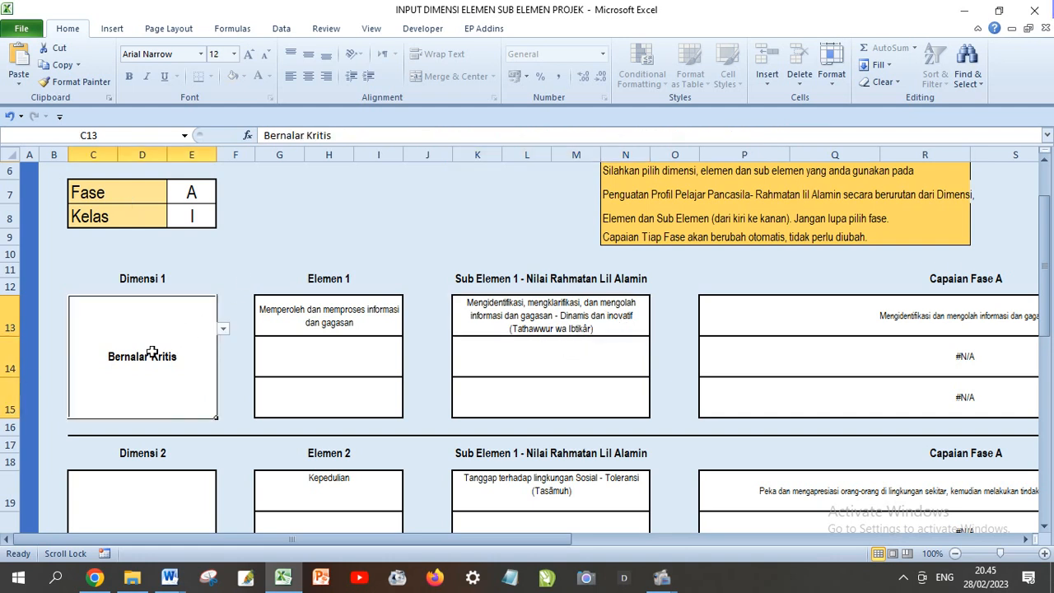
{"action": "left_click", "coordinate": [45, 69]}
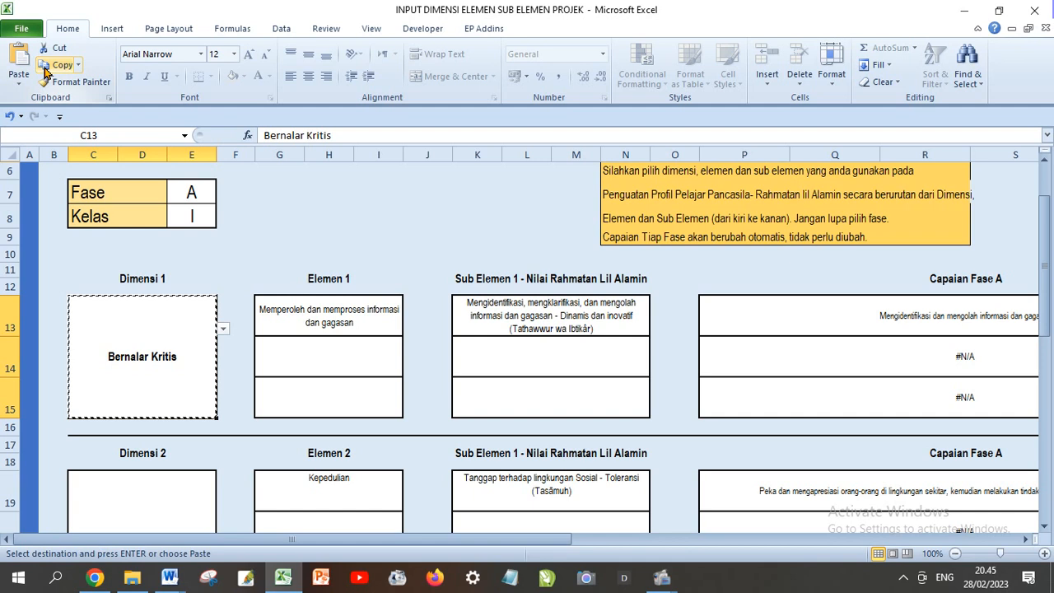
{"action": "left_click", "coordinate": [170, 581]}
{"action": "left_click", "coordinate": [163, 519]}
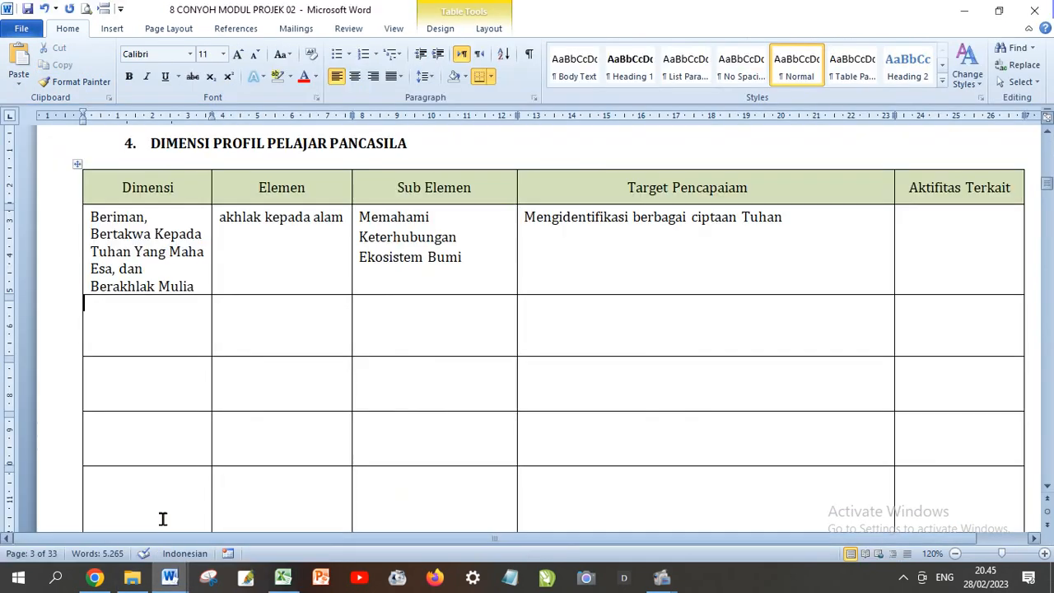
{"action": "left_click", "coordinate": [115, 298]}
{"action": "left_click", "coordinate": [25, 87]}
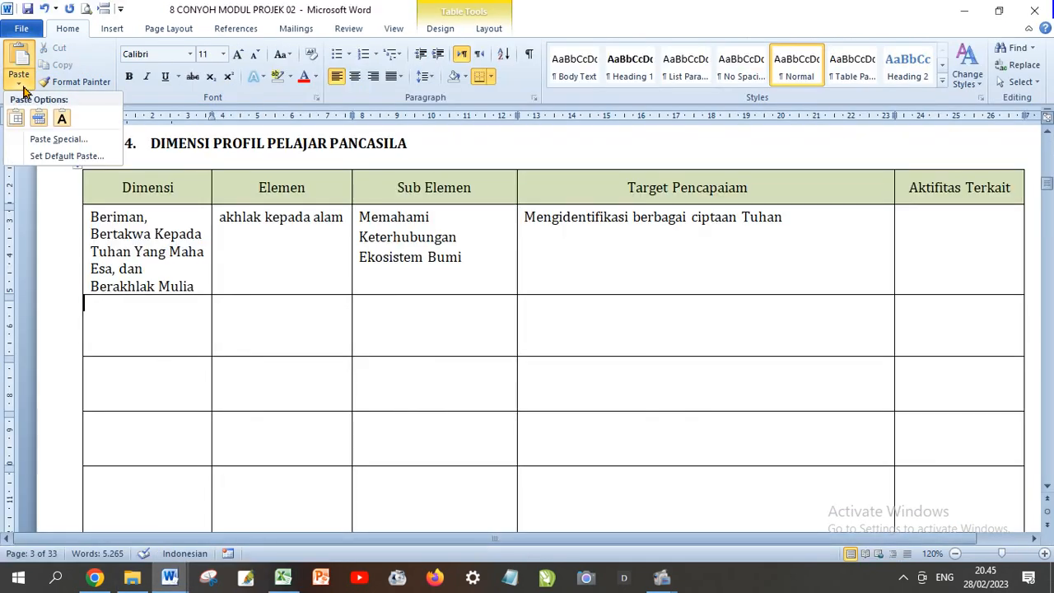
{"action": "left_click", "coordinate": [61, 118]}
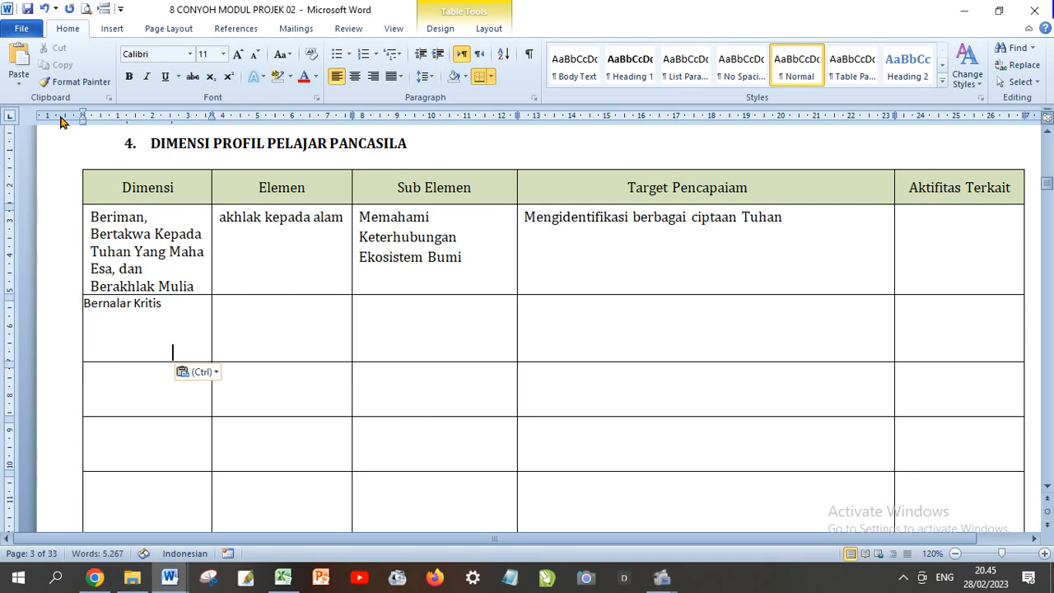
Copy Memperoleh dan memproses informasi dan gagasan from the Excel workbook into the second row's Elemen cell of the Word table
{"action": "left_click", "coordinate": [285, 299]}
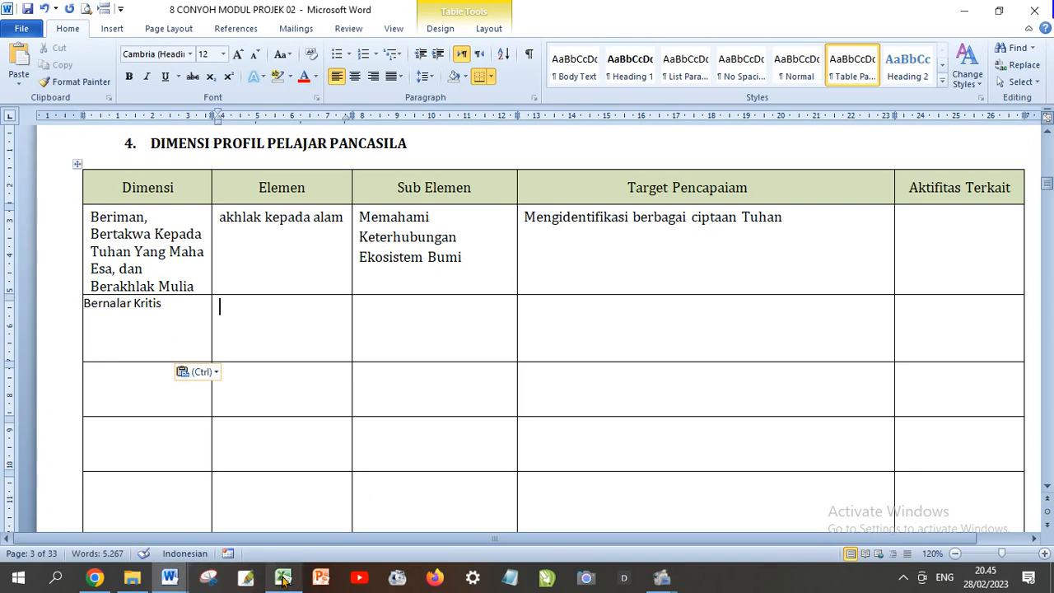
{"action": "left_click", "coordinate": [283, 578]}
{"action": "left_click", "coordinate": [340, 311]}
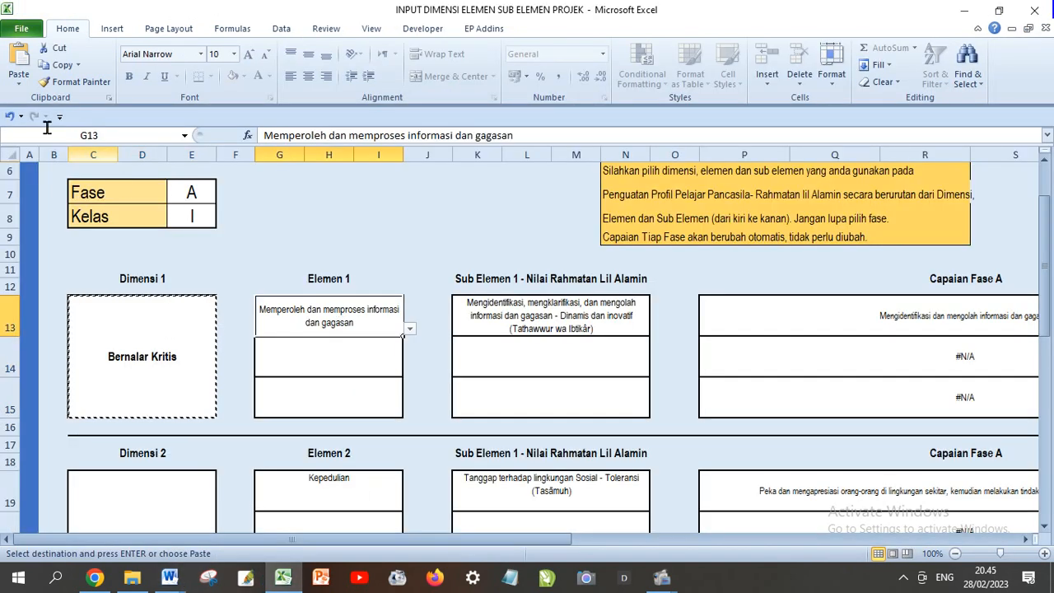
{"action": "left_click", "coordinate": [49, 65]}
{"action": "mouse_move", "coordinate": [183, 578]}
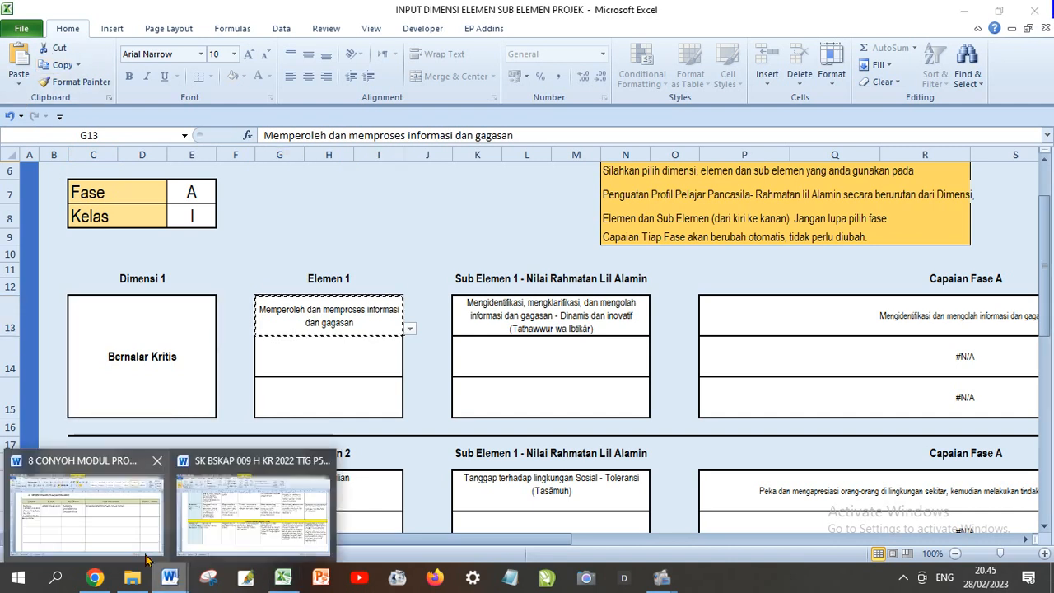
{"action": "left_click", "coordinate": [157, 511]}
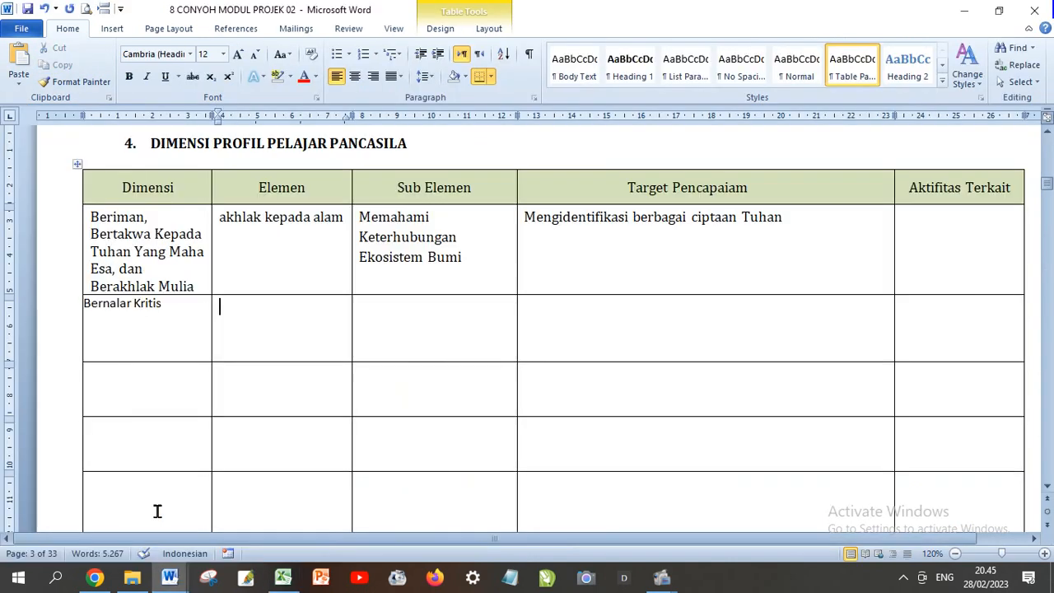
{"action": "left_click", "coordinate": [19, 82]}
{"action": "left_click", "coordinate": [87, 118]}
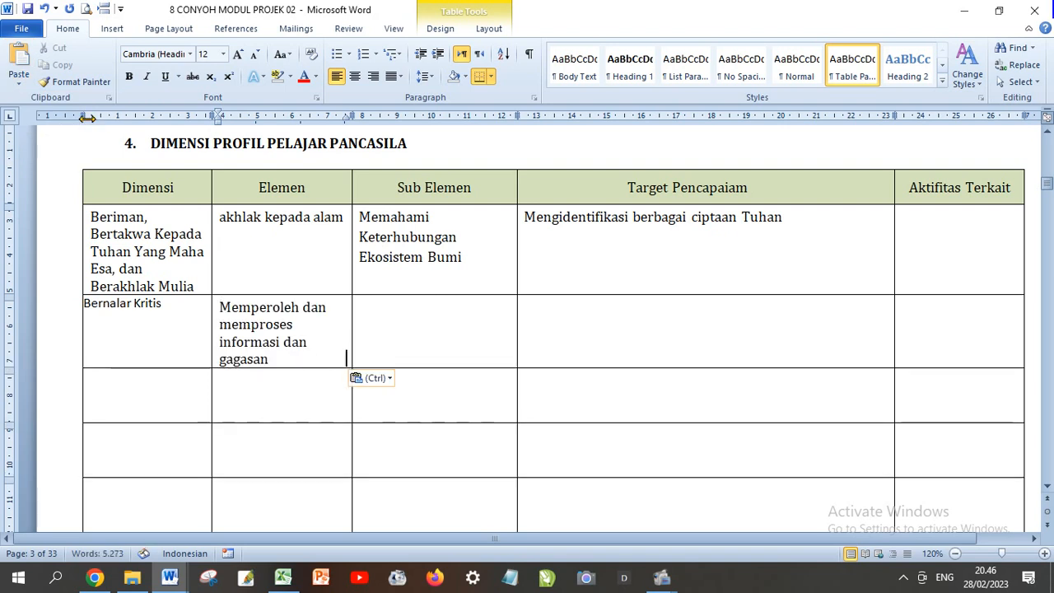
Copy the selected Sub Elemen 1 text from the Excel workbook into the second row's Sub Elemen cell of the Word table
{"action": "left_click", "coordinate": [283, 577]}
{"action": "left_click", "coordinate": [493, 311]}
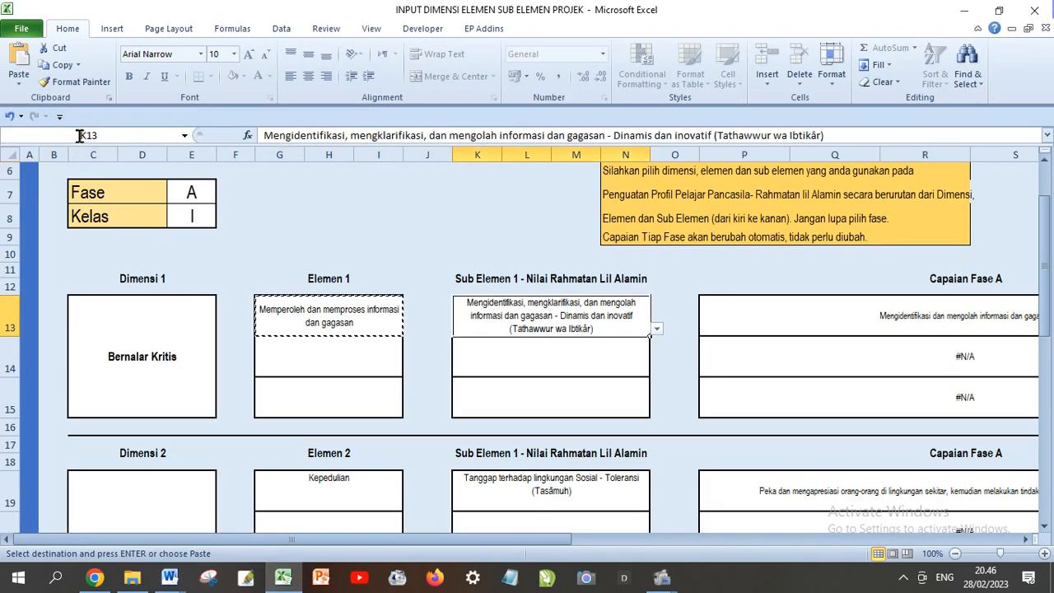
{"action": "left_click", "coordinate": [59, 66]}
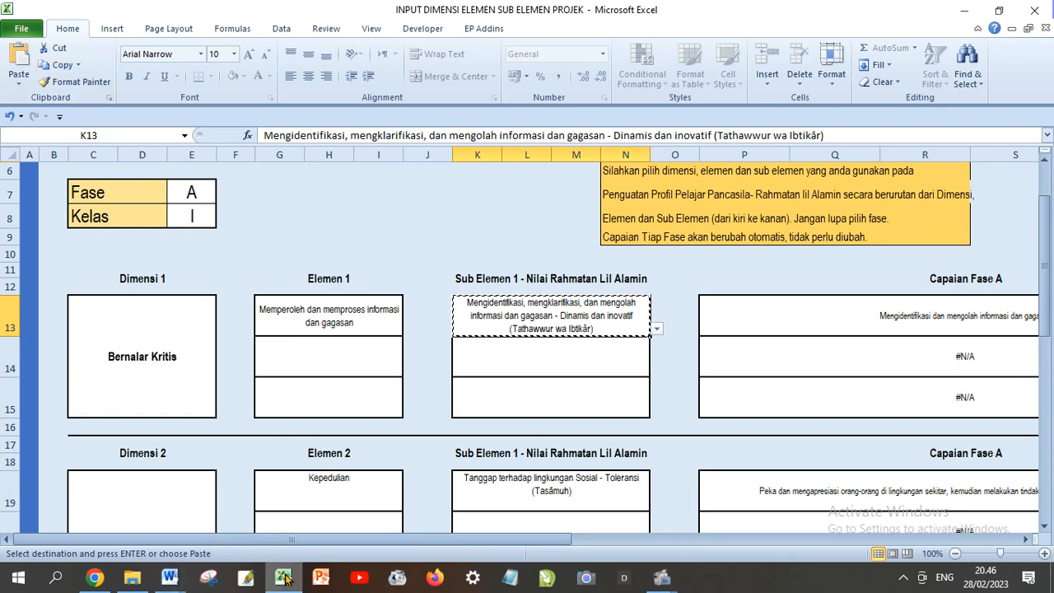
{"action": "left_click", "coordinate": [170, 578]}
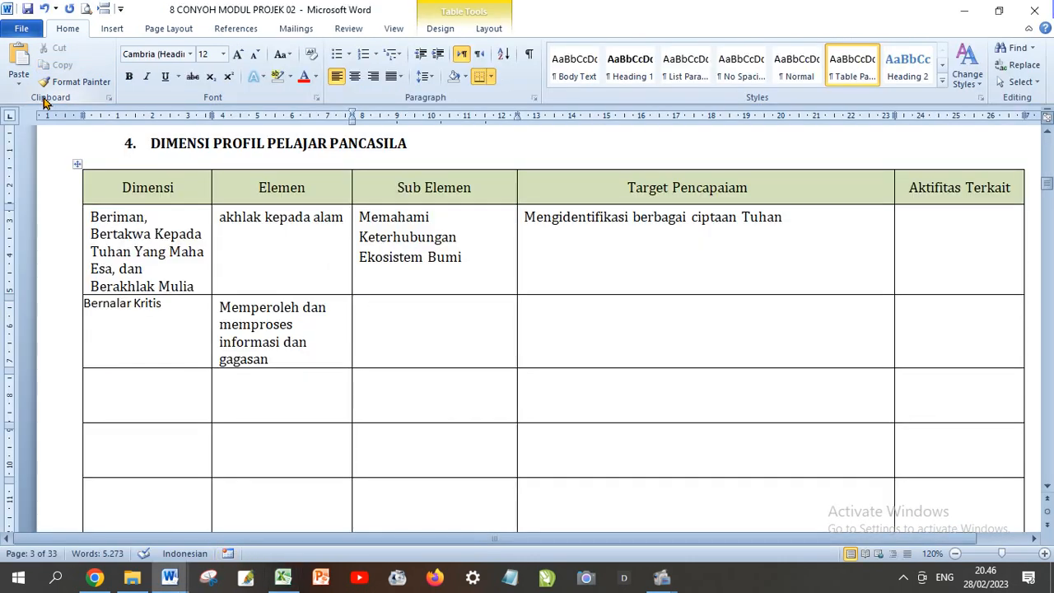
{"action": "left_click", "coordinate": [19, 78]}
{"action": "left_click", "coordinate": [85, 122]}
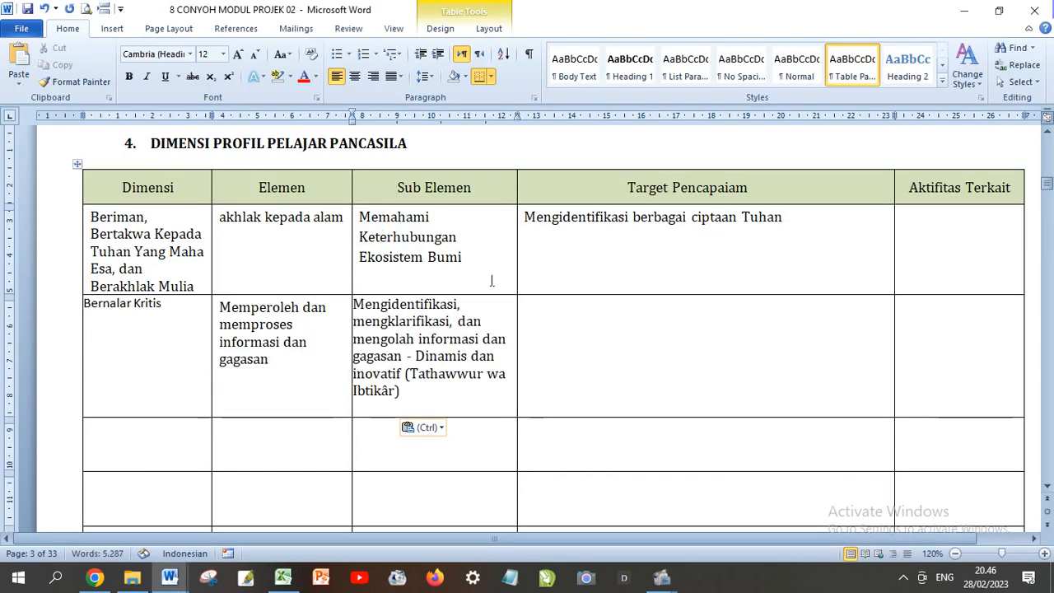
Copy the first Capaian Fase A text from Excel and paste it as text only into the Word table's second Target Pencapaiam cell
{"action": "left_click", "coordinate": [282, 577]}
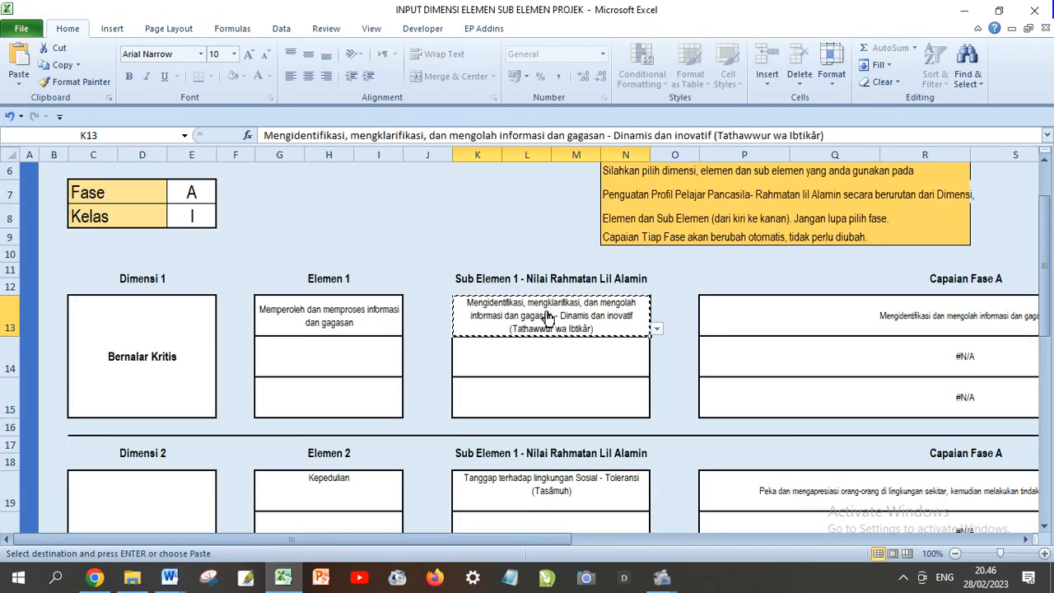
{"action": "left_click", "coordinate": [898, 315]}
{"action": "left_click", "coordinate": [1026, 540]}
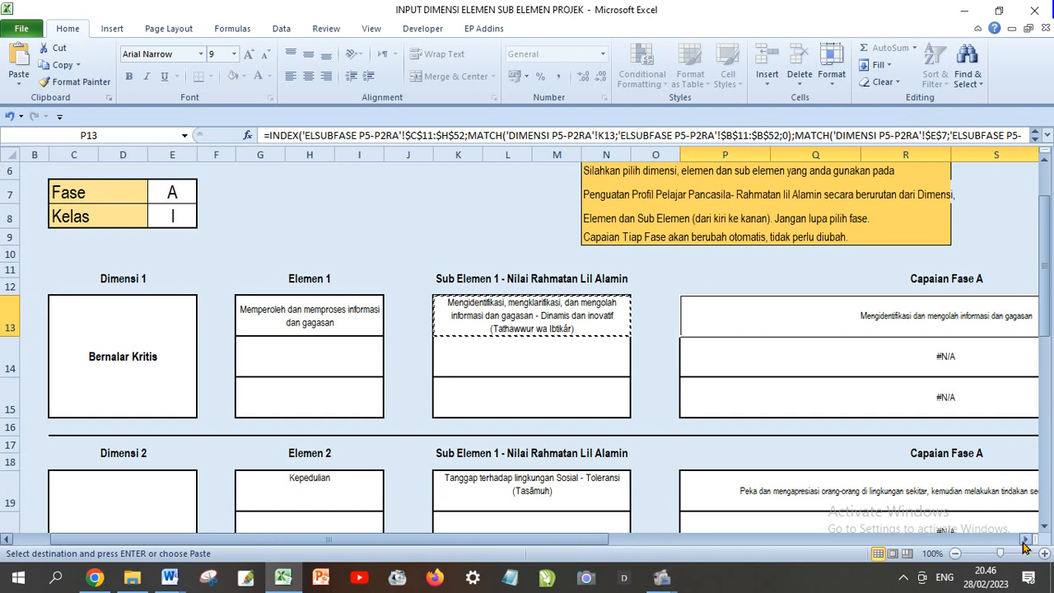
{"action": "left_click", "coordinate": [753, 340]}
{"action": "left_click", "coordinate": [748, 322]}
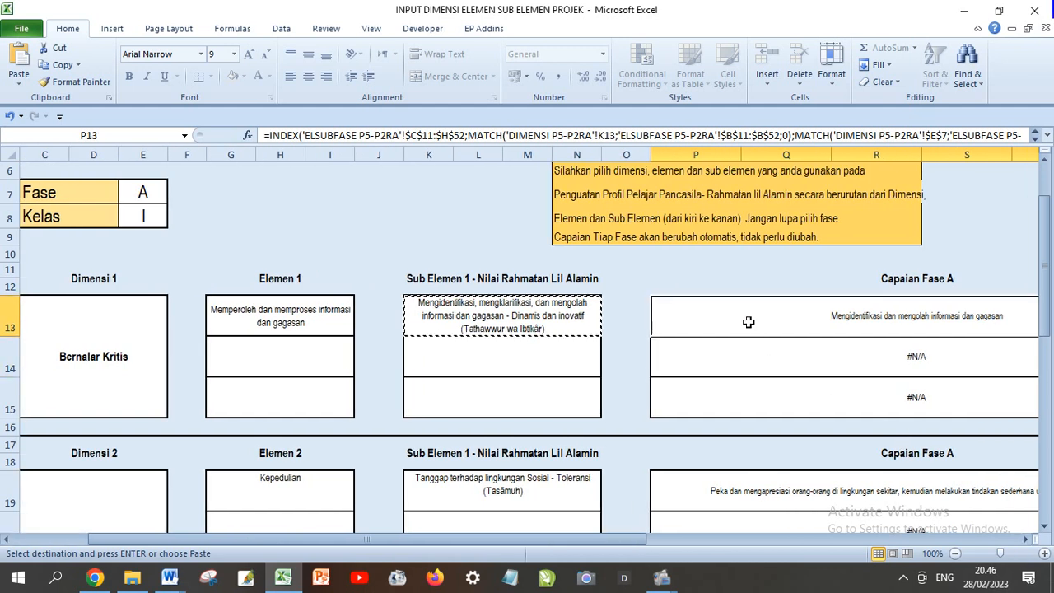
{"action": "left_click", "coordinate": [50, 66]}
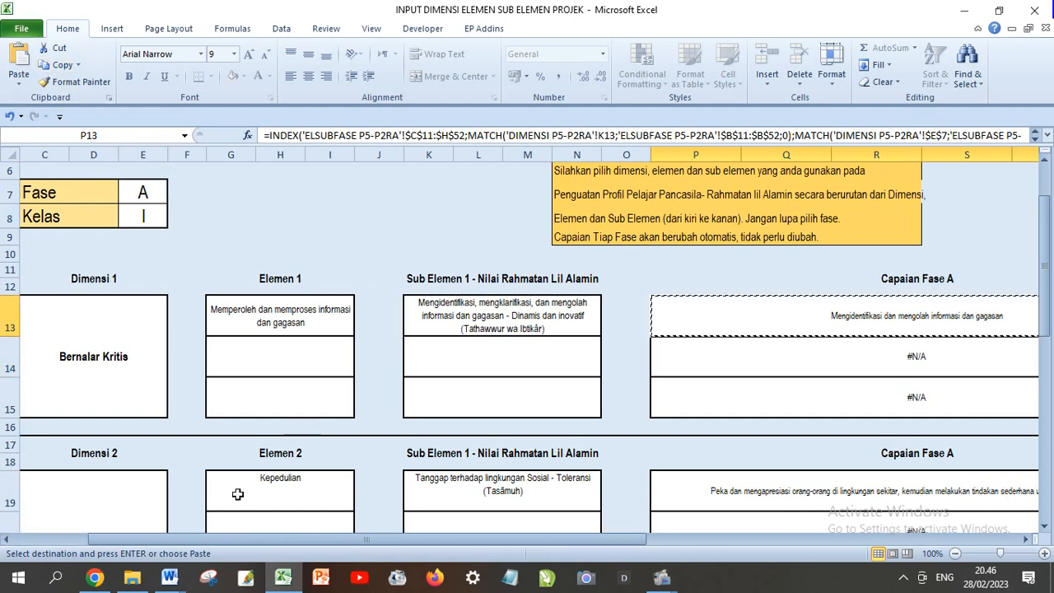
{"action": "left_click", "coordinate": [86, 503]}
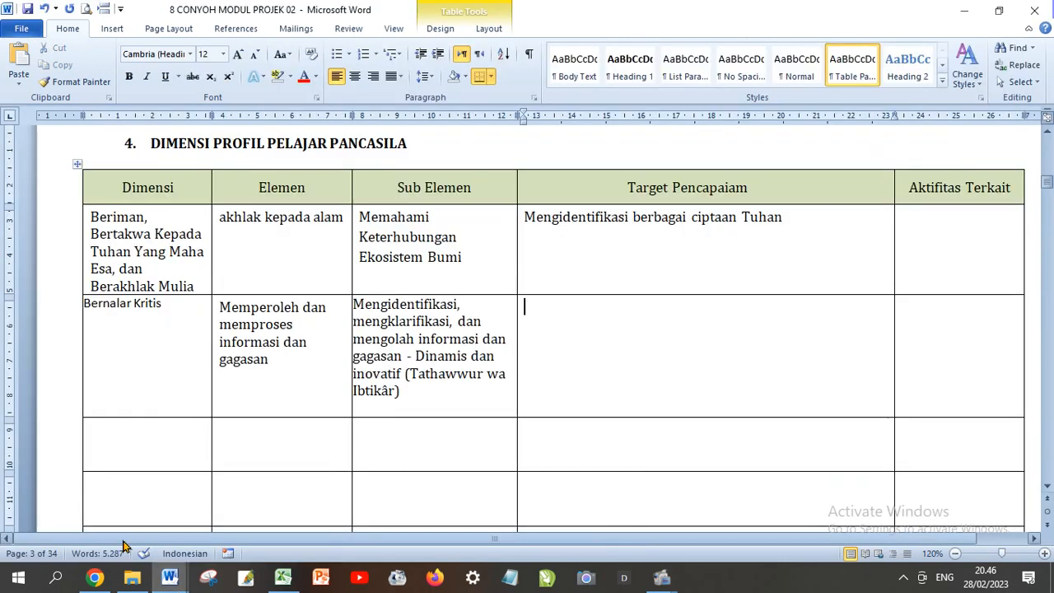
{"action": "left_click", "coordinate": [21, 83]}
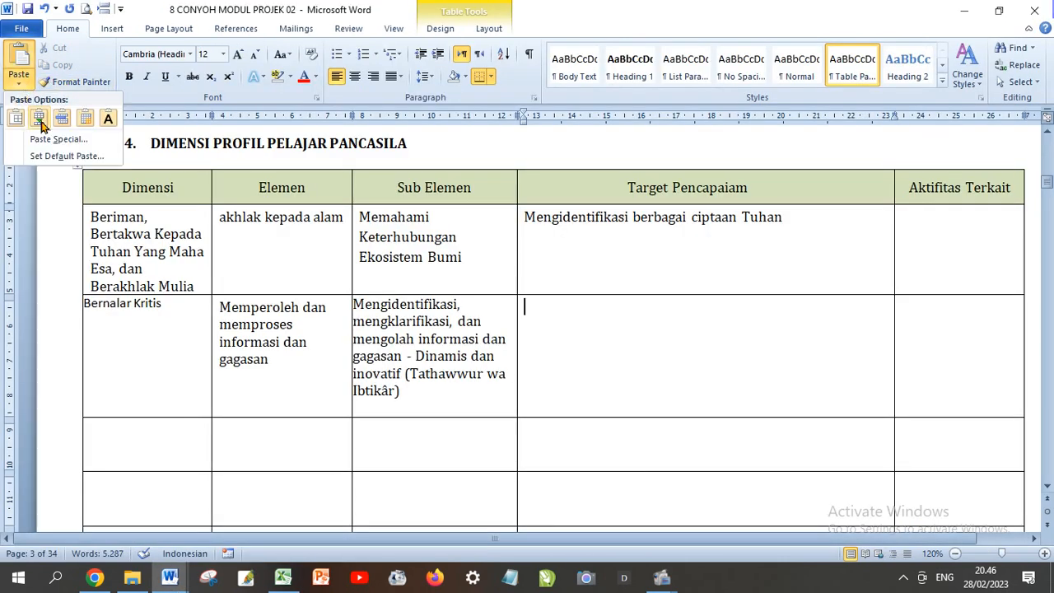
{"action": "left_click", "coordinate": [108, 117]}
Use Format Painter to apply the Dimensi column's existing text formatting to the word Kritis in the second row
{"action": "left_click", "coordinate": [645, 446]}
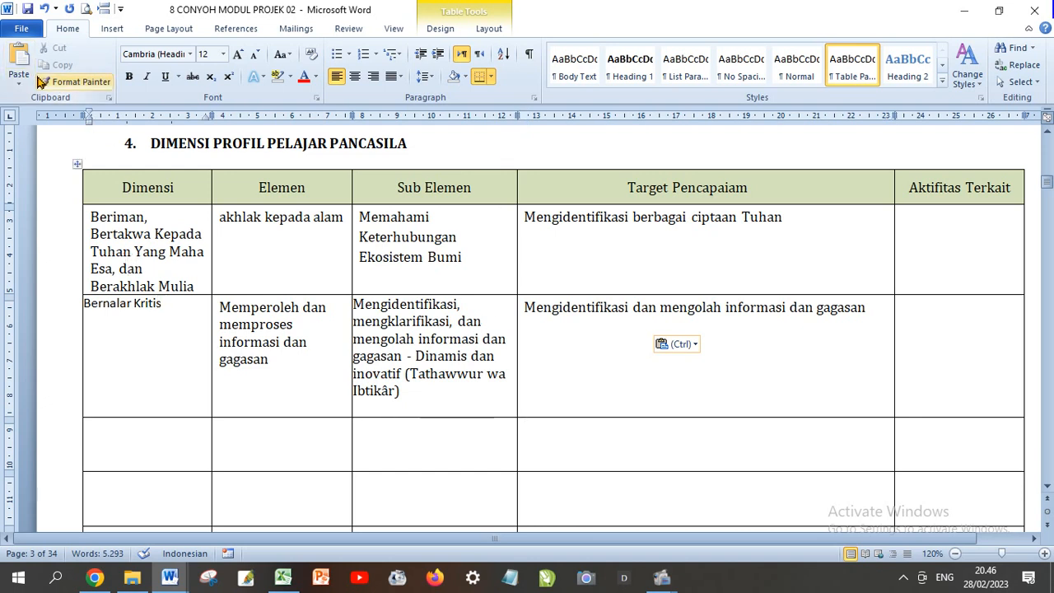
{"action": "left_click", "coordinate": [74, 82]}
{"action": "left_click", "coordinate": [152, 305]}
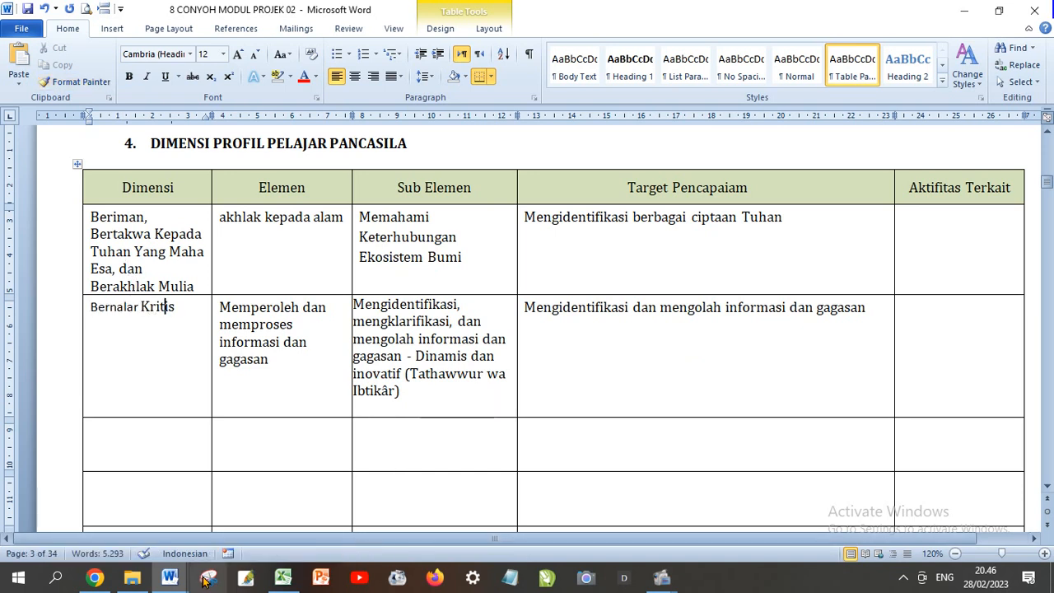
Switch to the SK BSKAP 009 document and view the decree's title on its first page
{"action": "mouse_move", "coordinate": [179, 581]}
{"action": "left_click", "coordinate": [254, 512]}
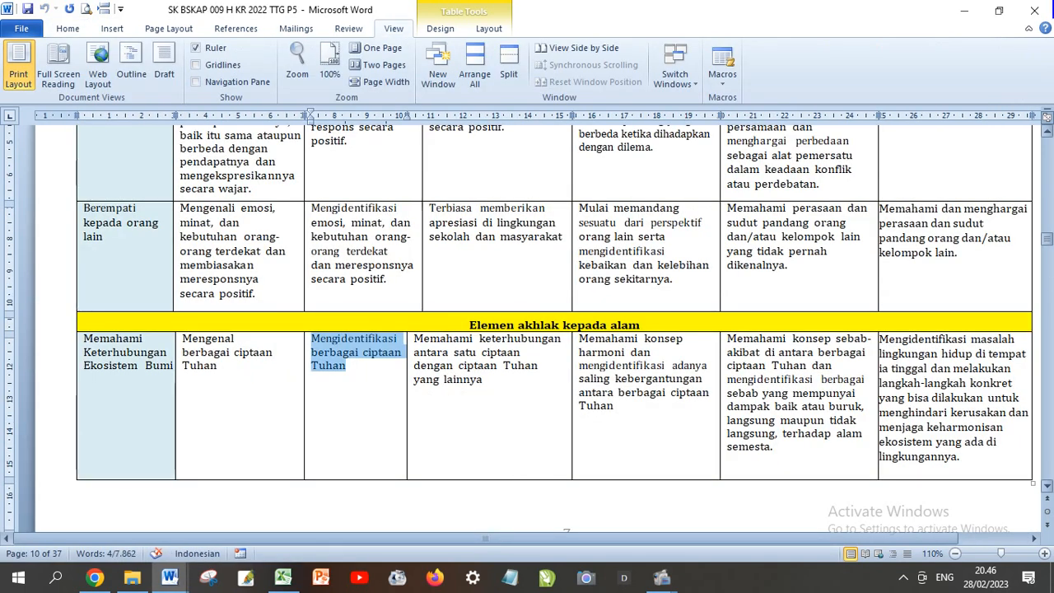
{"action": "left_click_drag", "start_coordinate": [1048, 244], "coordinate": [1048, 136]}
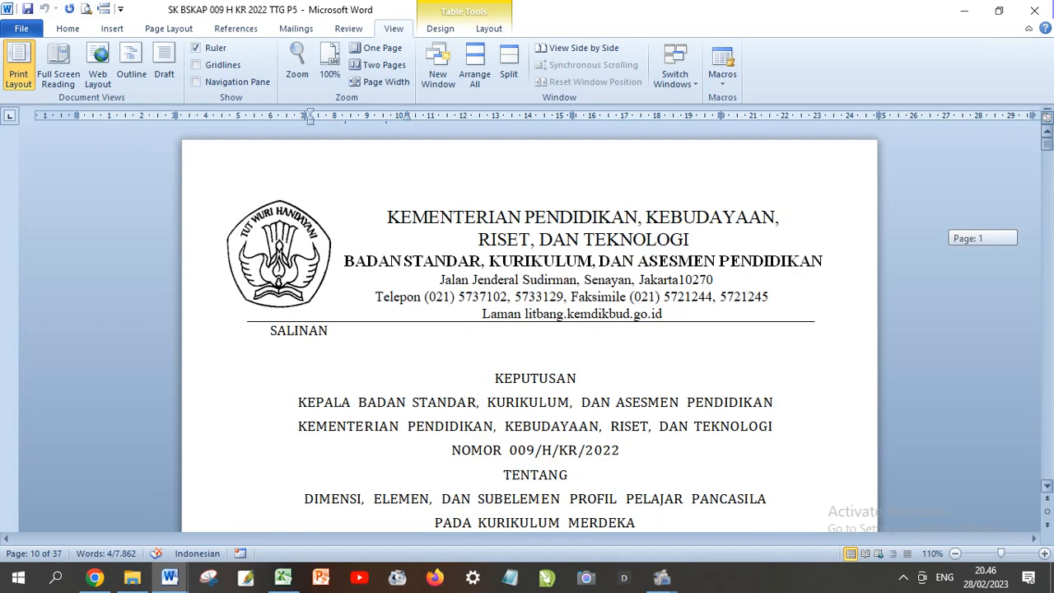
{"action": "scroll", "coordinate": [585, 367], "scroll_direction": "down", "scroll_amount": 3}
{"action": "left_click", "coordinate": [449, 326]}
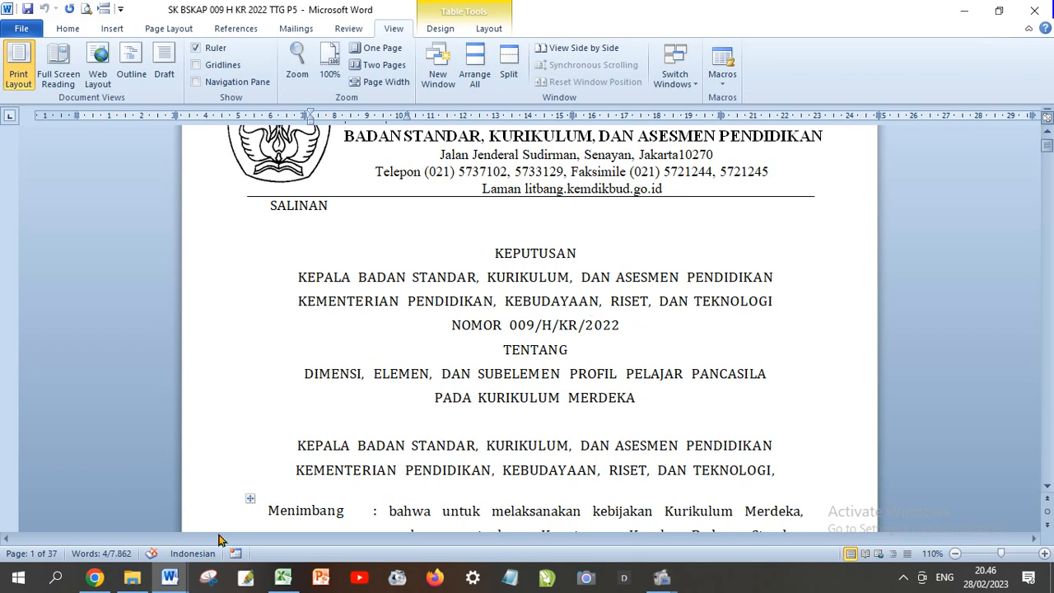
Return to the 8 CONYOH MODUL PROJEK 02 document and review the two filled rows from Dimensi through Target Pencapaiam
{"action": "left_click", "coordinate": [164, 583]}
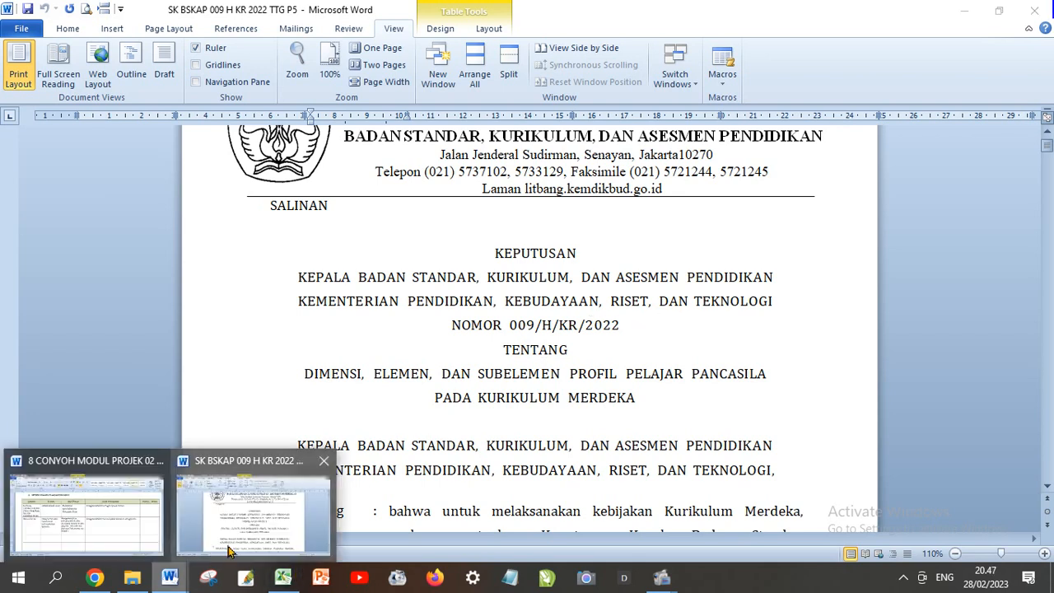
{"action": "left_click", "coordinate": [133, 532]}
{"action": "scroll", "coordinate": [503, 397], "scroll_direction": "down", "scroll_amount": 1}
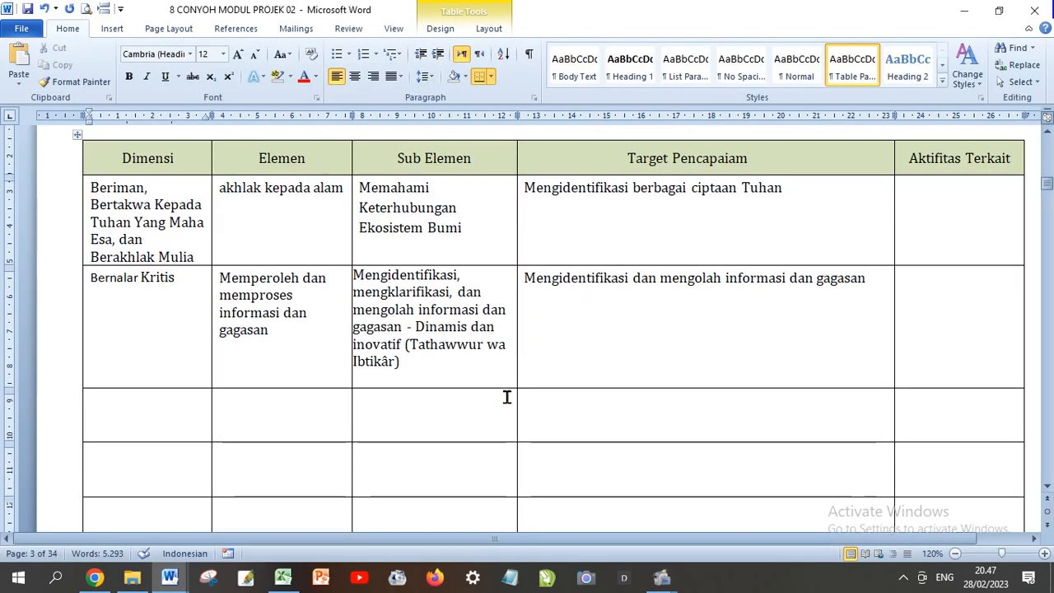
{"action": "scroll", "coordinate": [504, 395], "scroll_direction": "up", "scroll_amount": 1}
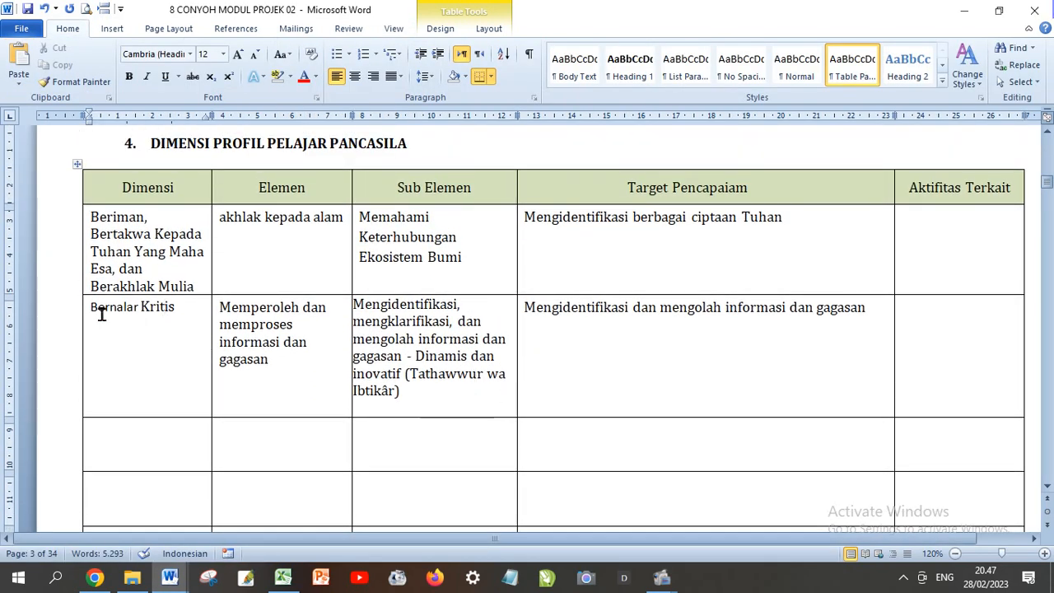
{"action": "left_click_drag", "start_coordinate": [99, 313], "coordinate": [705, 324]}
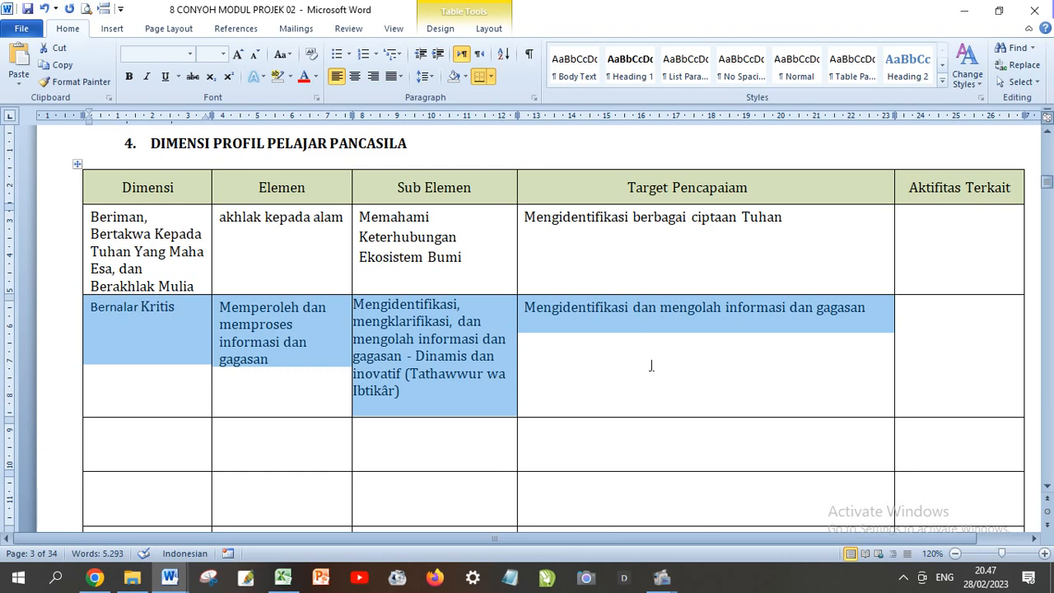
{"action": "left_click", "coordinate": [482, 346]}
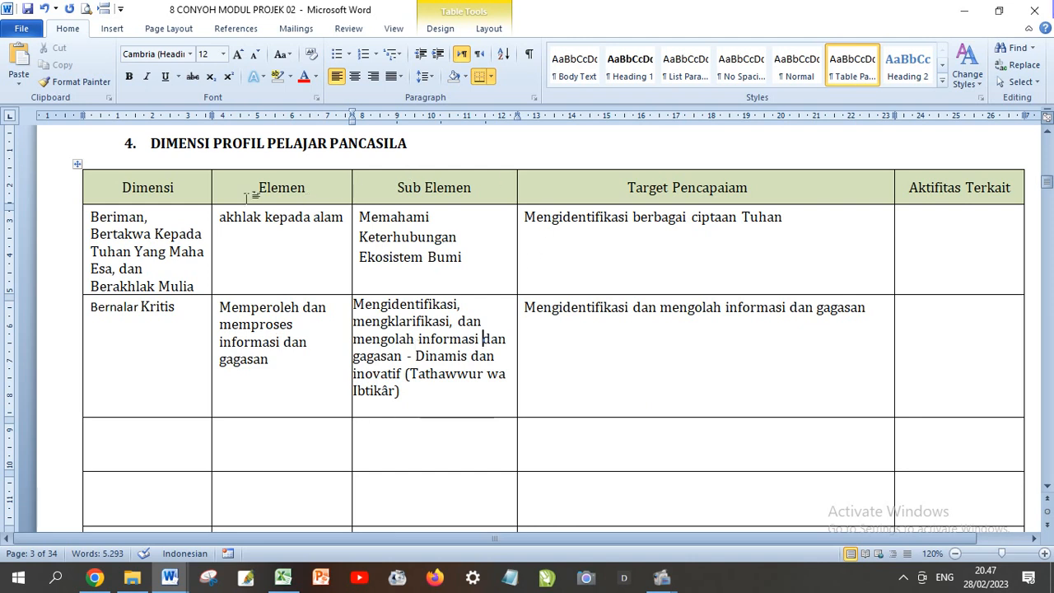
{"action": "left_click_drag", "start_coordinate": [200, 187], "coordinate": [807, 355]}
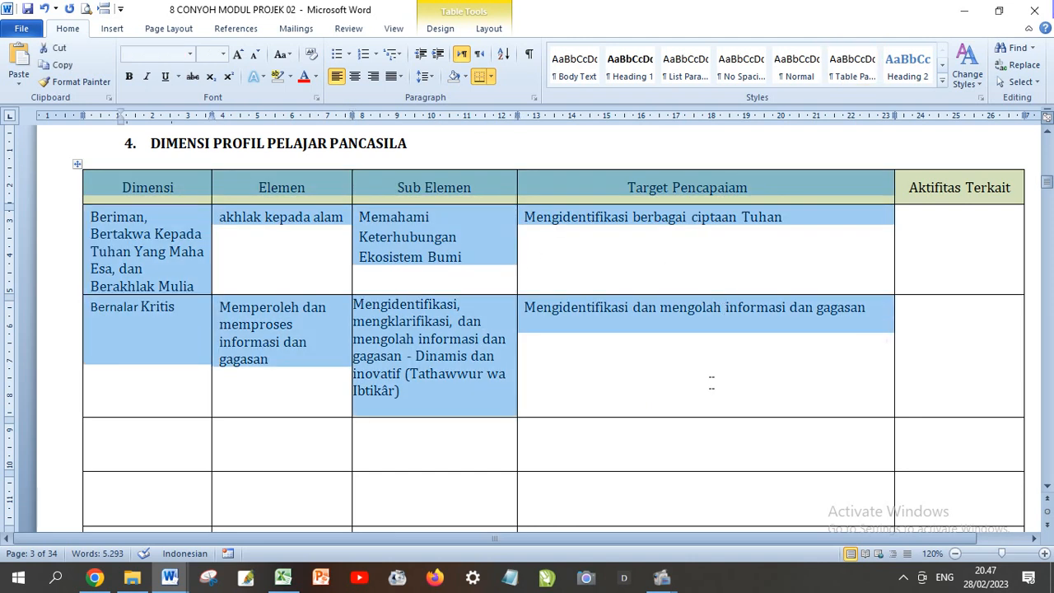
Switch to the INPUT DIMENSI ELEMEN SUB ELEMEN PROJEK workbook and go back to its start page with the P5 and P5 + P2RA choices
{"action": "left_click", "coordinate": [558, 377]}
{"action": "left_click", "coordinate": [282, 576]}
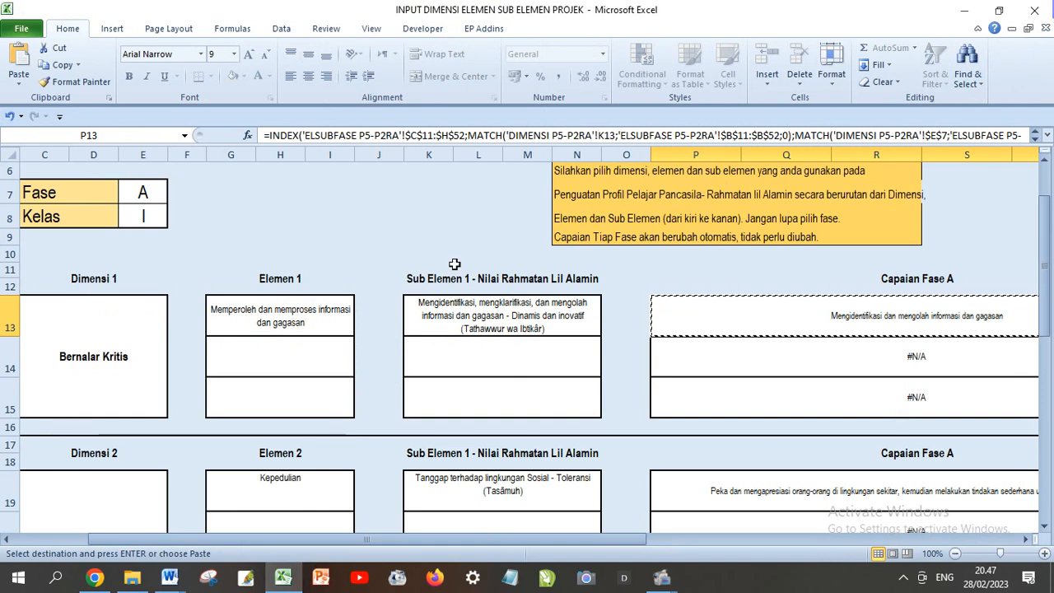
{"action": "scroll", "coordinate": [455, 263], "scroll_direction": "up", "scroll_amount": 2}
{"action": "left_click", "coordinate": [183, 201]}
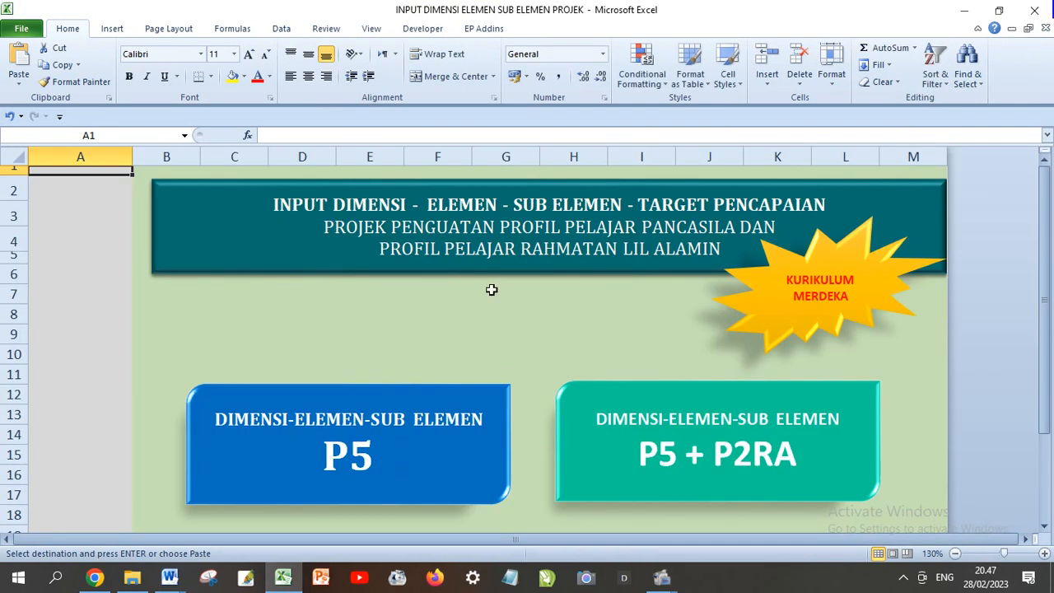
{"action": "scroll", "coordinate": [492, 290], "scroll_direction": "down", "scroll_amount": 1}
{"action": "scroll", "coordinate": [492, 290], "scroll_direction": "up", "scroll_amount": 1}
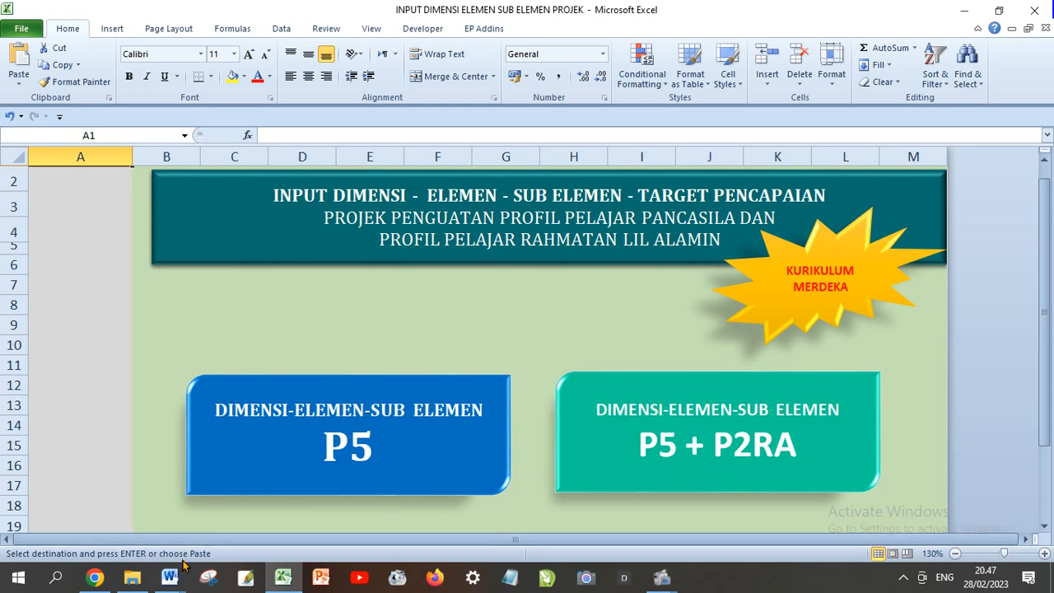
Return to the 8 CONYOH MODUL PROJEK 02 document and review section 5, Tema, Topik dan Alokasi Waktu
{"action": "mouse_move", "coordinate": [170, 576]}
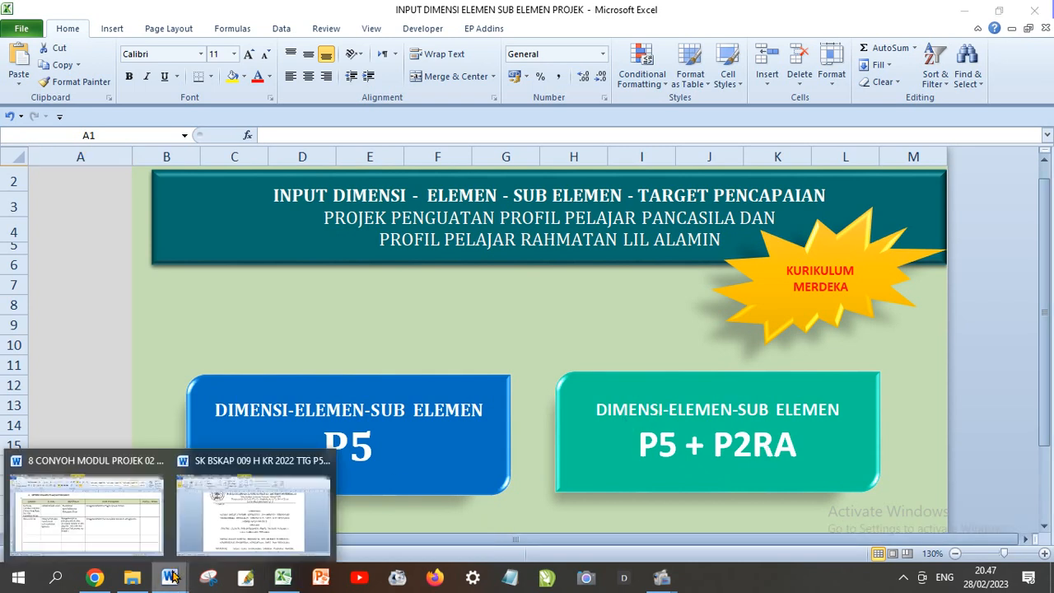
{"action": "left_click", "coordinate": [150, 537]}
{"action": "scroll", "coordinate": [539, 355], "scroll_direction": "down", "scroll_amount": 7}
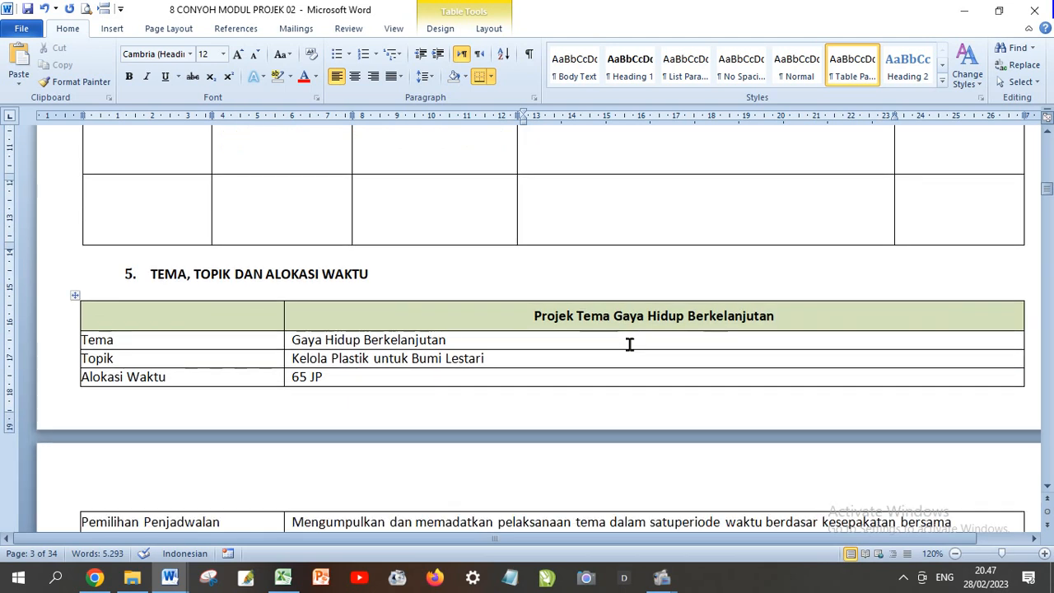
{"action": "scroll", "coordinate": [629, 344], "scroll_direction": "down", "scroll_amount": 7}
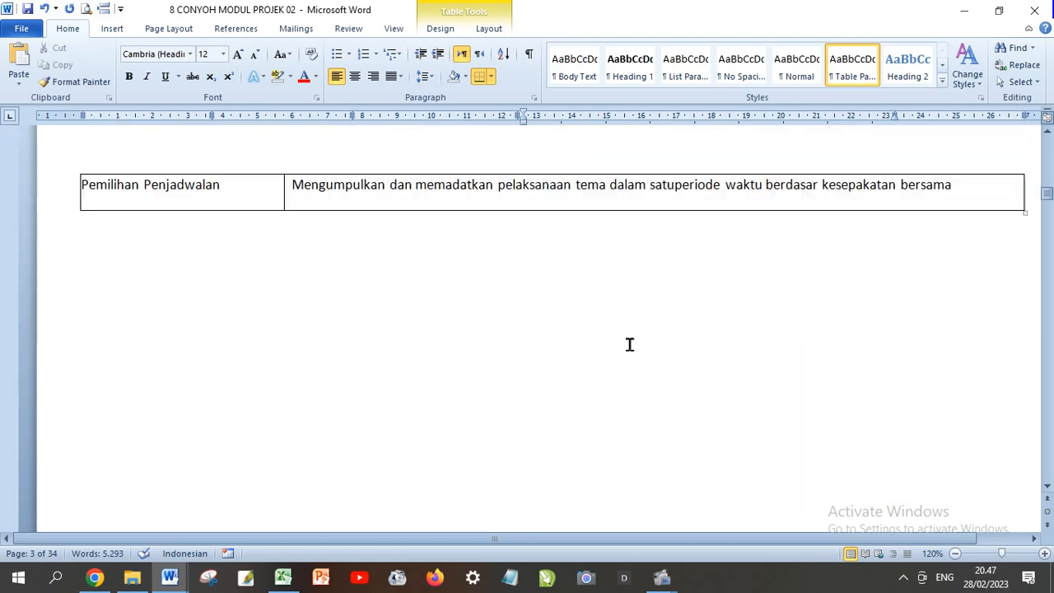
{"action": "scroll", "coordinate": [629, 345], "scroll_direction": "down", "scroll_amount": 2}
Examine the Alur Tahapan Projek table from Tahap Pengenalan through Tahap Refleksi dan Tindak Lanjut
{"action": "scroll", "coordinate": [629, 348], "scroll_direction": "down", "scroll_amount": 8}
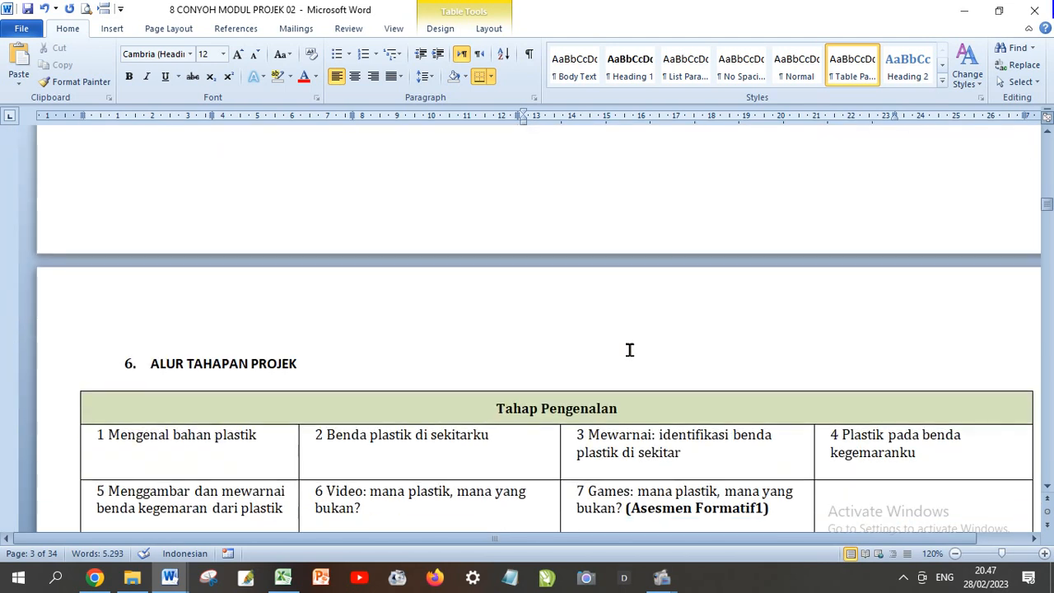
{"action": "scroll", "coordinate": [628, 352], "scroll_direction": "down", "scroll_amount": 3}
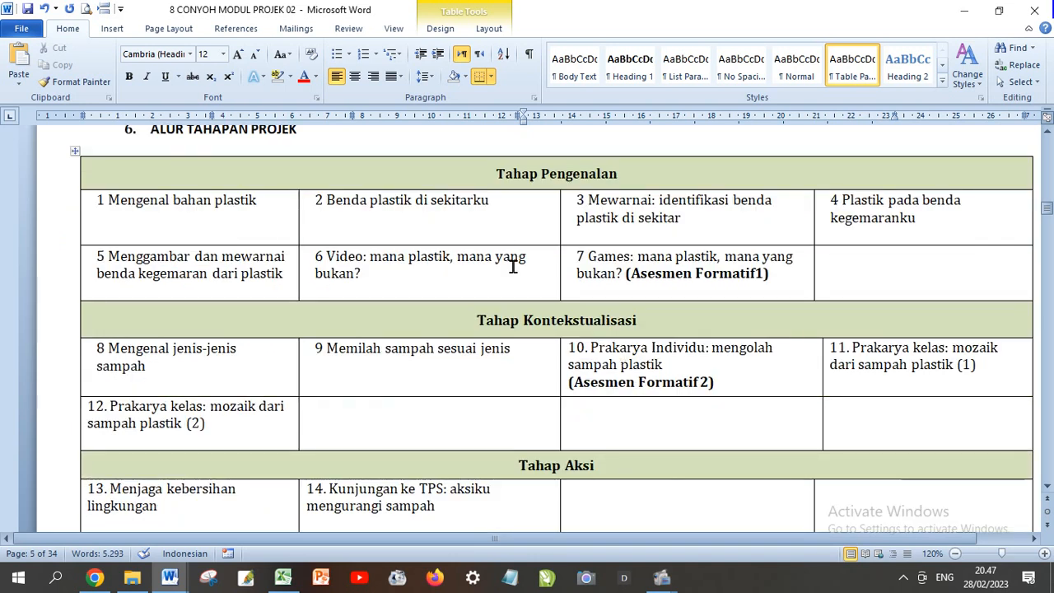
{"action": "scroll", "coordinate": [247, 206], "scroll_direction": "up", "scroll_amount": 2}
{"action": "scroll", "coordinate": [470, 334], "scroll_direction": "down", "scroll_amount": 3}
{"action": "scroll", "coordinate": [353, 305], "scroll_direction": "up", "scroll_amount": 4}
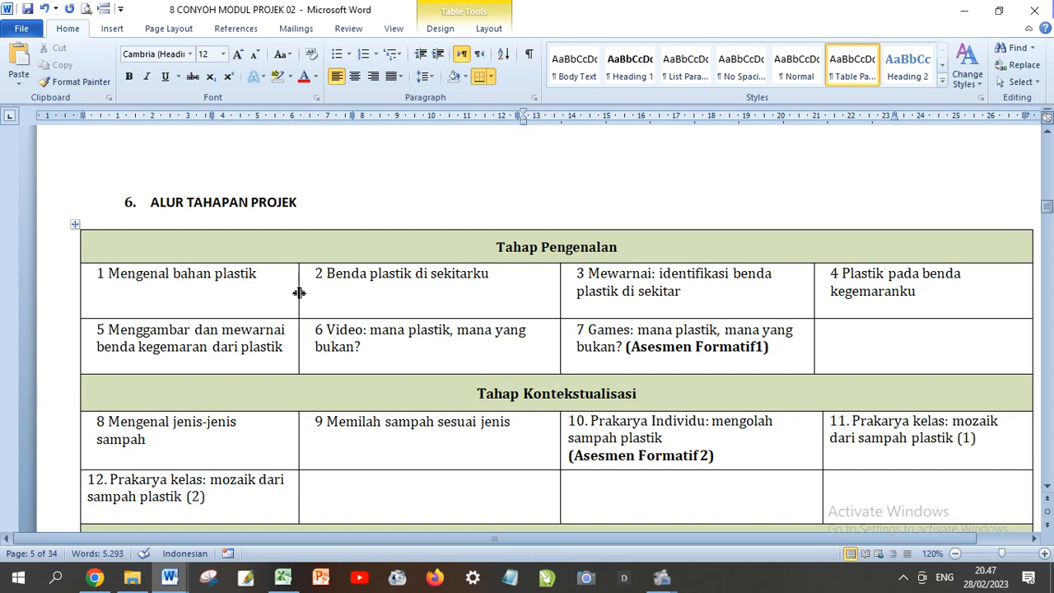
{"action": "scroll", "coordinate": [503, 239], "scroll_direction": "down", "scroll_amount": 1}
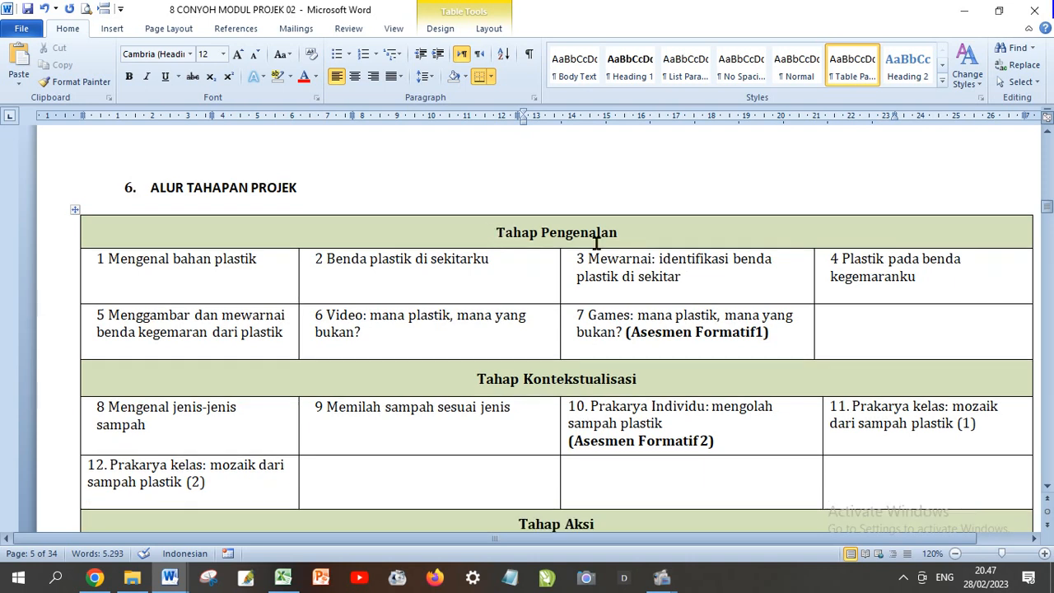
{"action": "scroll", "coordinate": [596, 243], "scroll_direction": "down", "scroll_amount": 3}
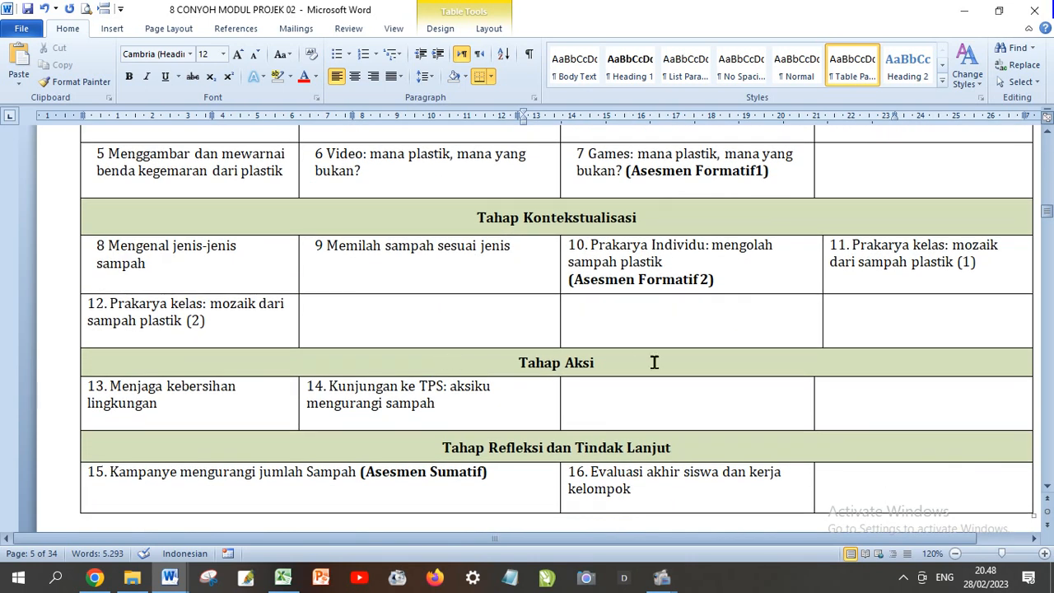
{"action": "scroll", "coordinate": [655, 362], "scroll_direction": "down", "scroll_amount": 1}
{"action": "scroll", "coordinate": [747, 371], "scroll_direction": "down", "scroll_amount": 2}
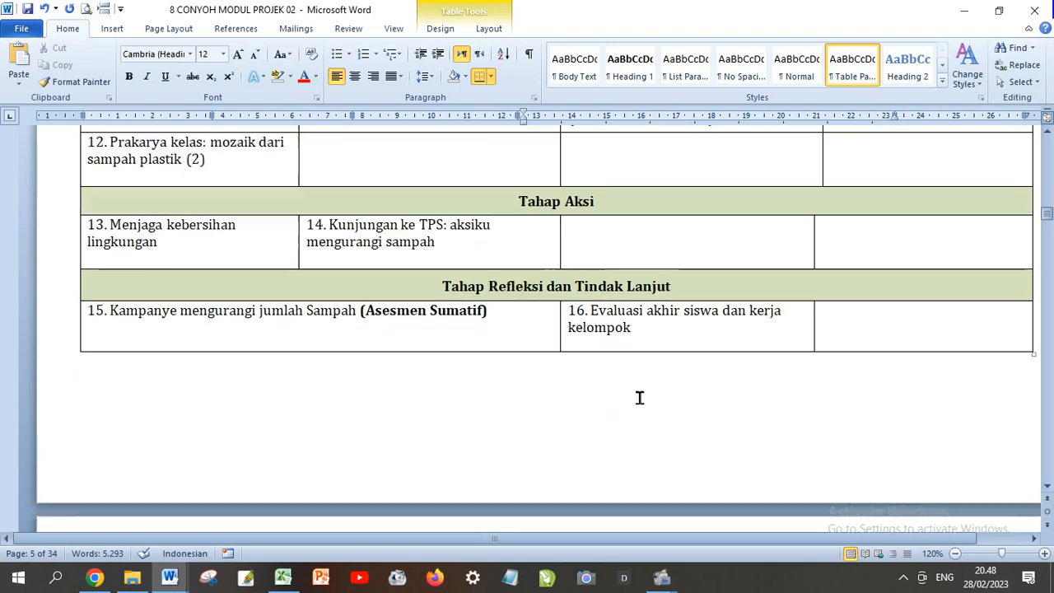
Look through the Pertemuan activity pages from the Tahap Pengenalan title to the Tahap Refleksi dan Tindak Lanjut title
{"action": "scroll", "coordinate": [639, 398], "scroll_direction": "down", "scroll_amount": 6}
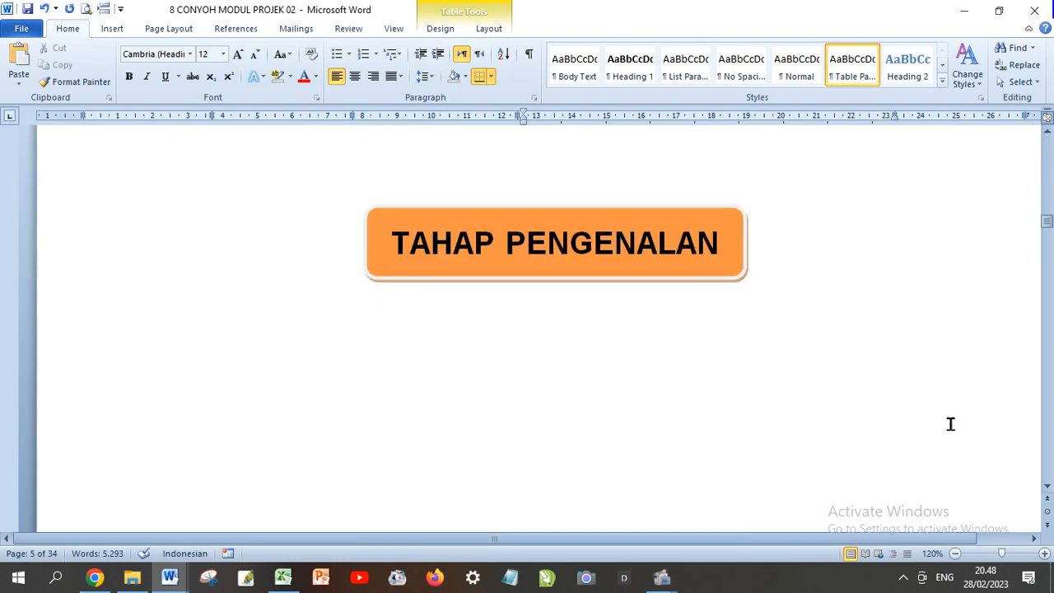
{"action": "scroll", "coordinate": [951, 424], "scroll_direction": "down", "scroll_amount": 3}
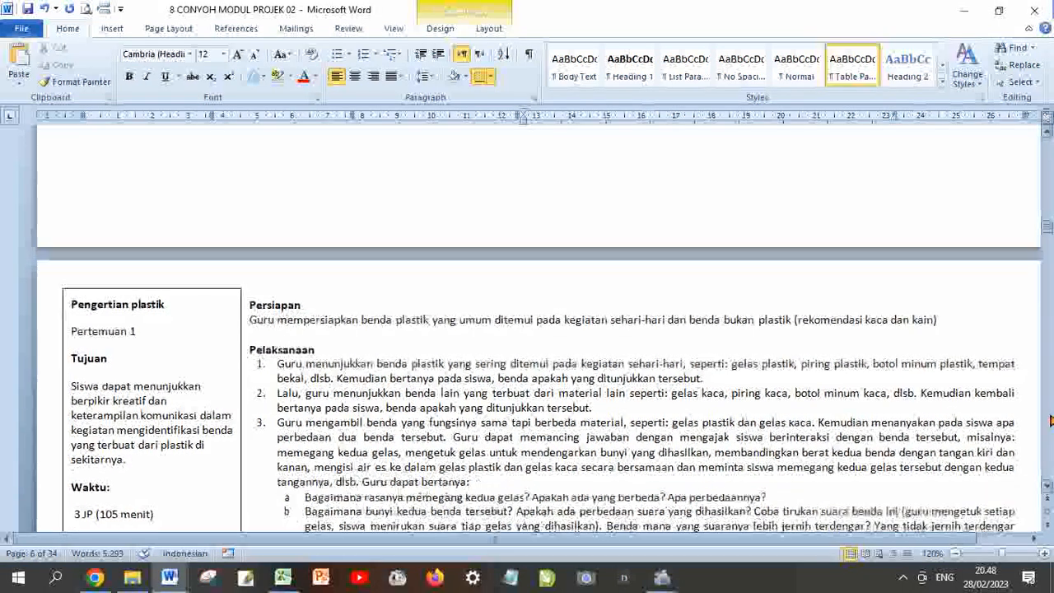
{"action": "scroll", "coordinate": [1051, 421], "scroll_direction": "down", "scroll_amount": 20}
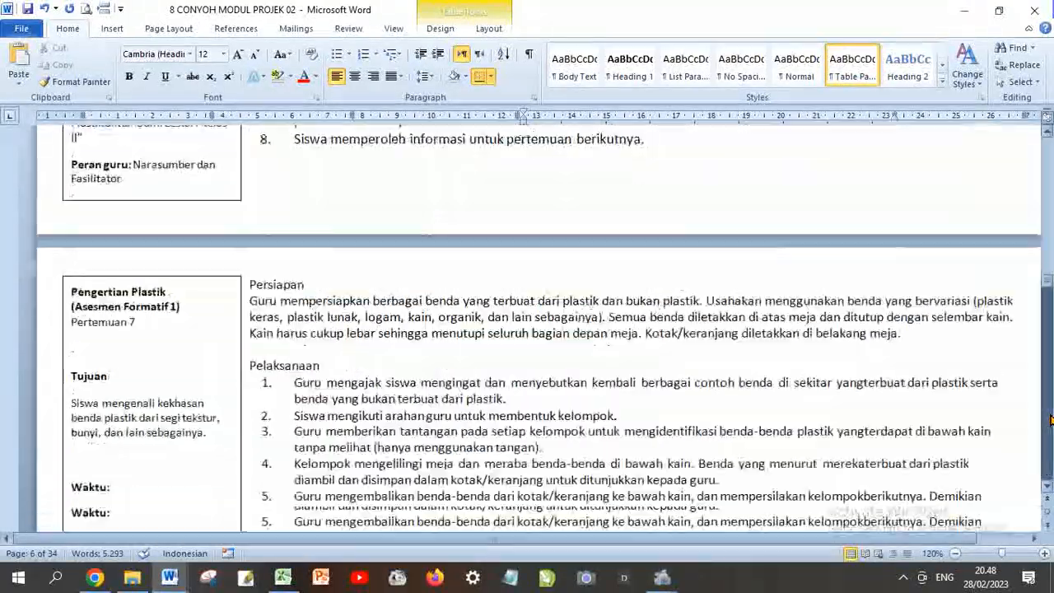
{"action": "scroll", "coordinate": [1051, 421], "scroll_direction": "down", "scroll_amount": 20}
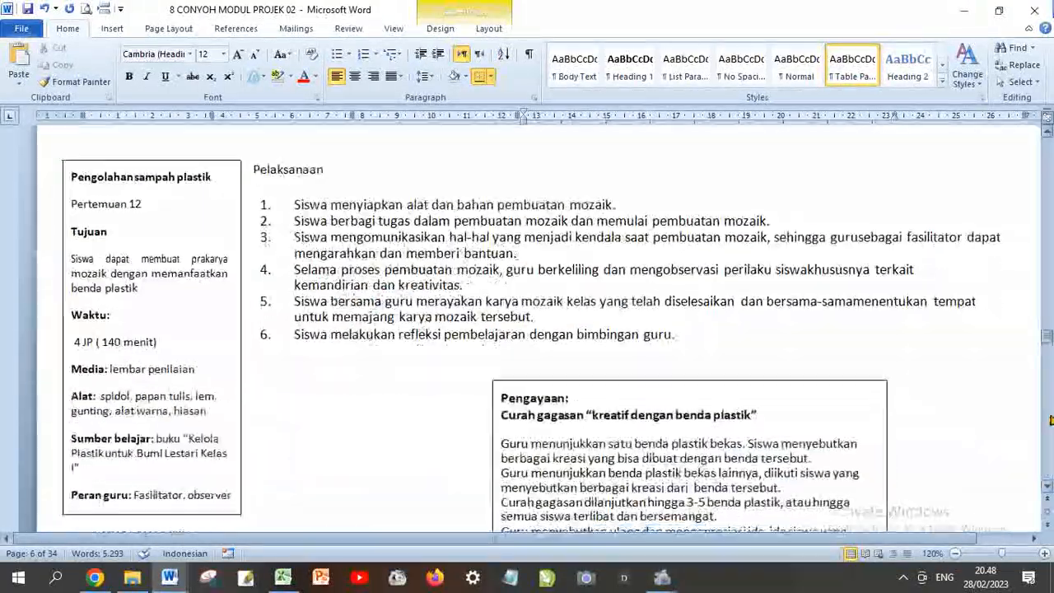
{"action": "scroll", "coordinate": [1051, 421], "scroll_direction": "down", "scroll_amount": 20}
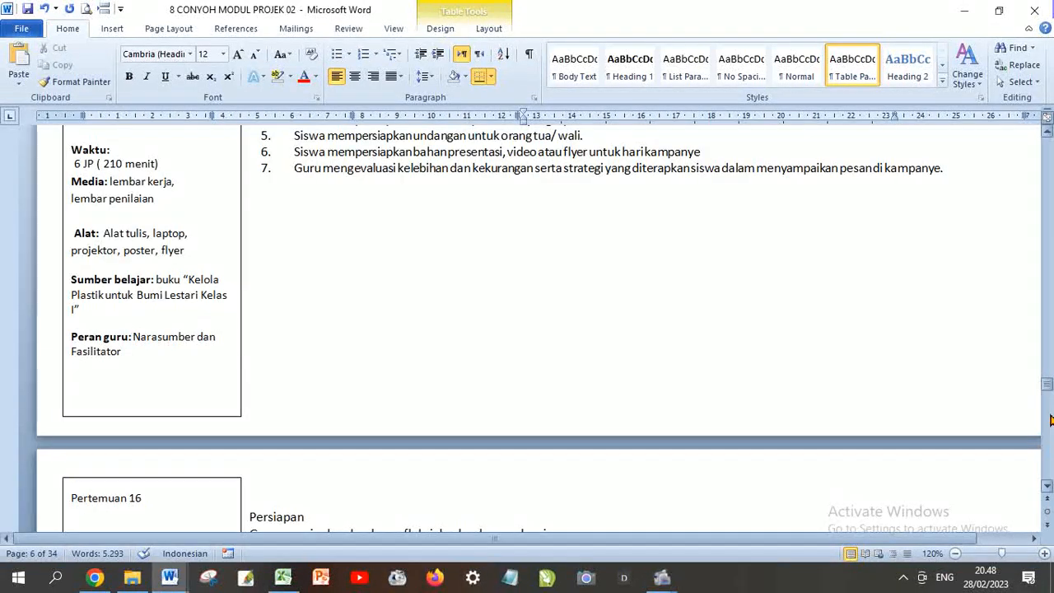
{"action": "scroll", "coordinate": [1026, 407], "scroll_direction": "up", "scroll_amount": 15}
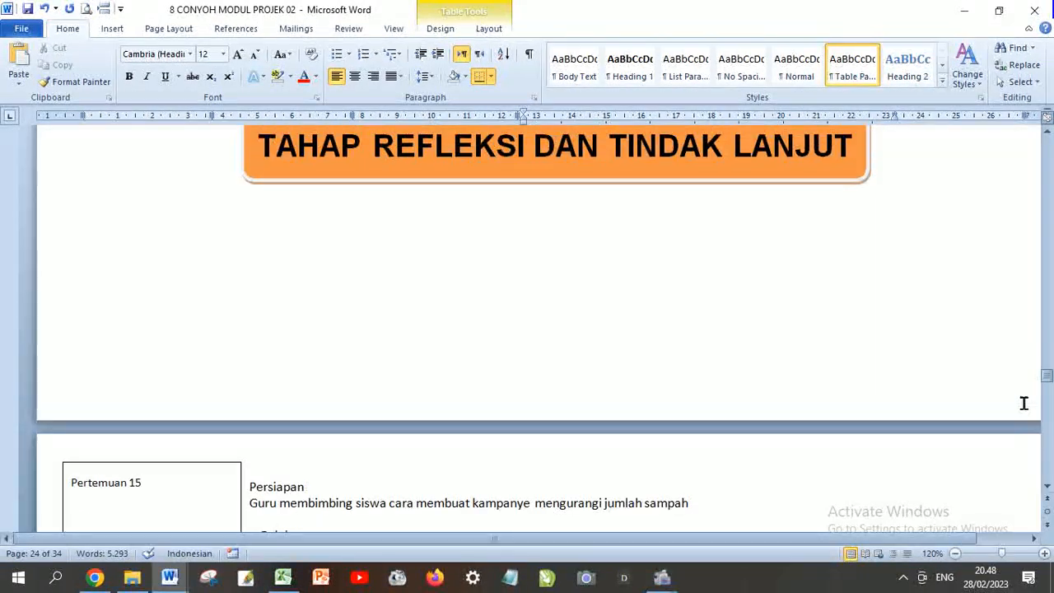
Review the Contoh Instrumen Asesmen pages, including Lembar Refleksi, Bintang untuk Teman and the student scoring table
{"action": "scroll", "coordinate": [1046, 428], "scroll_direction": "down", "scroll_amount": 20}
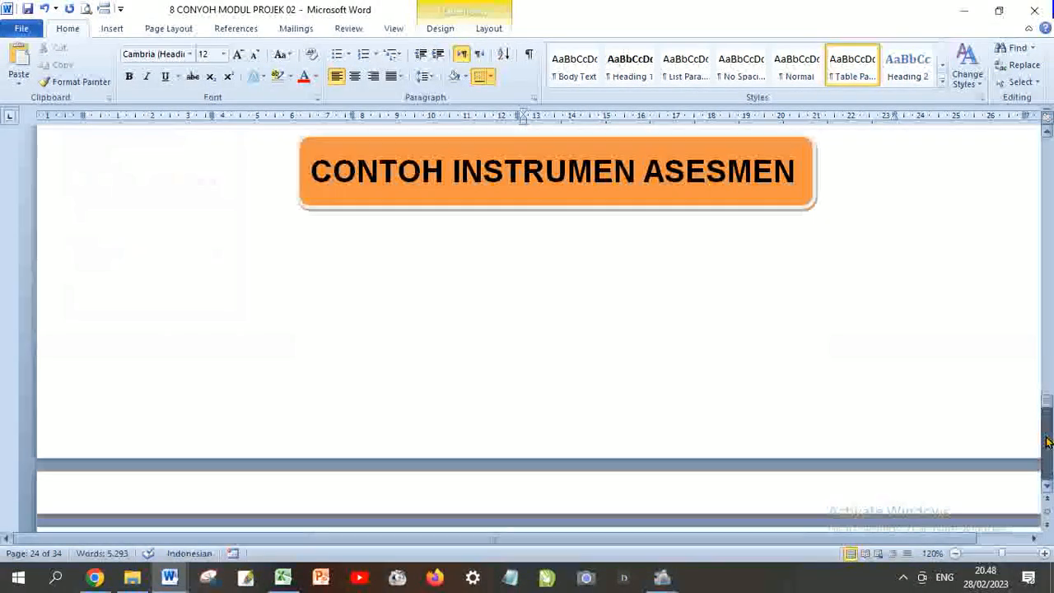
{"action": "scroll", "coordinate": [941, 407], "scroll_direction": "down", "scroll_amount": 3}
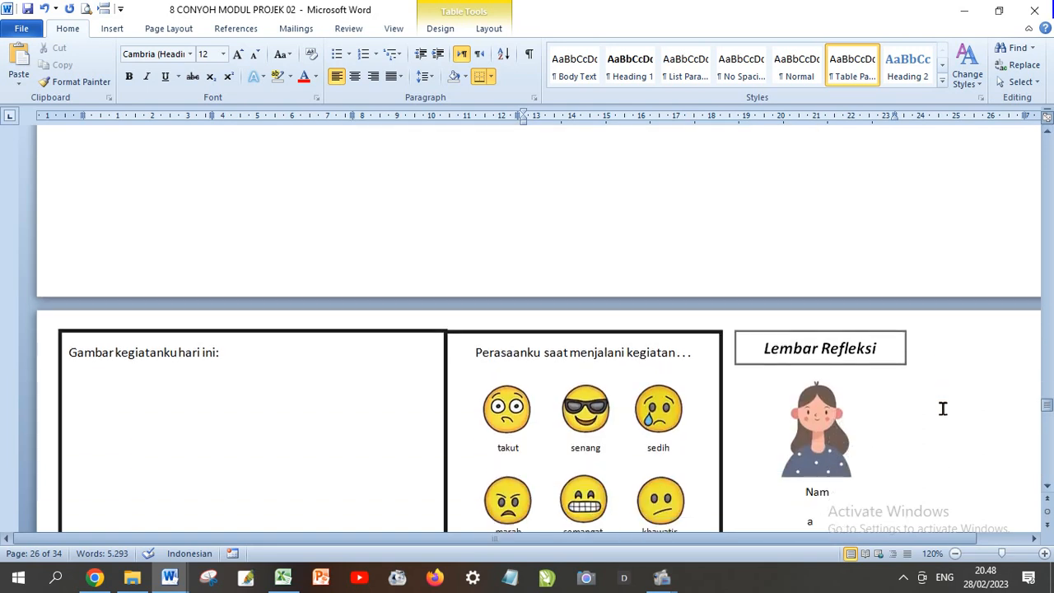
{"action": "scroll", "coordinate": [943, 409], "scroll_direction": "down", "scroll_amount": 10}
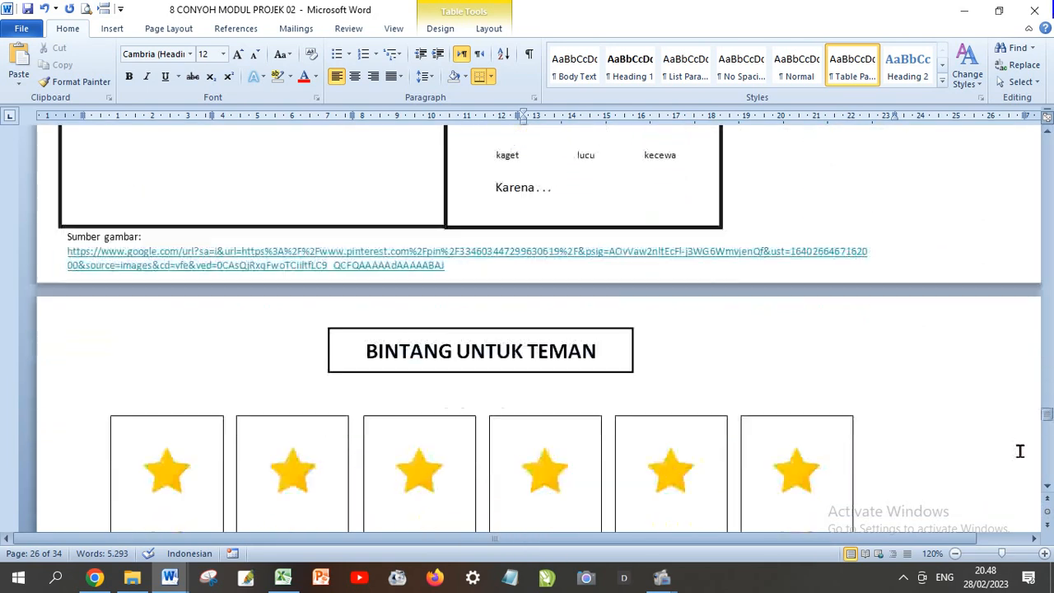
{"action": "scroll", "coordinate": [1020, 451], "scroll_direction": "down", "scroll_amount": 15}
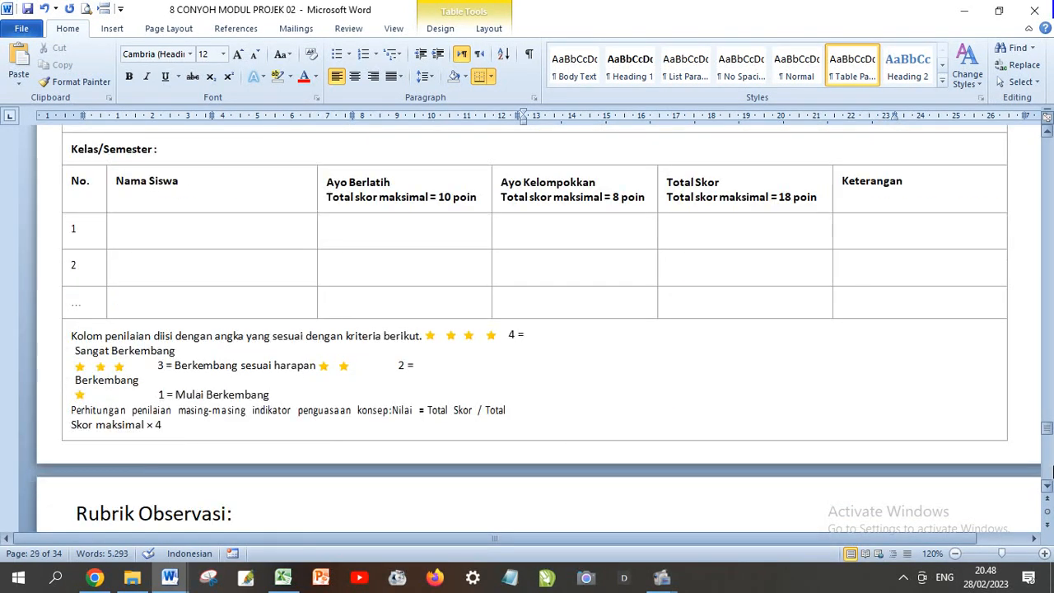
Review the Rubrik Observasi pages for Akhlak terhadap Alam, Kreatif (1) and Kreatif (2)
{"action": "scroll", "coordinate": [1050, 476], "scroll_direction": "down", "scroll_amount": 10}
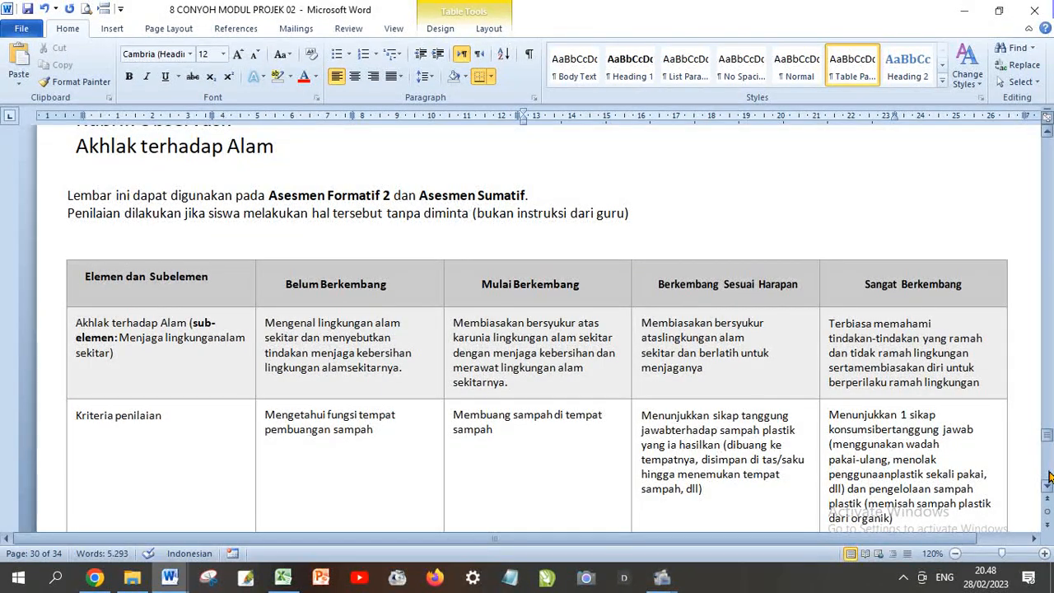
{"action": "scroll", "coordinate": [1050, 476], "scroll_direction": "down", "scroll_amount": 5}
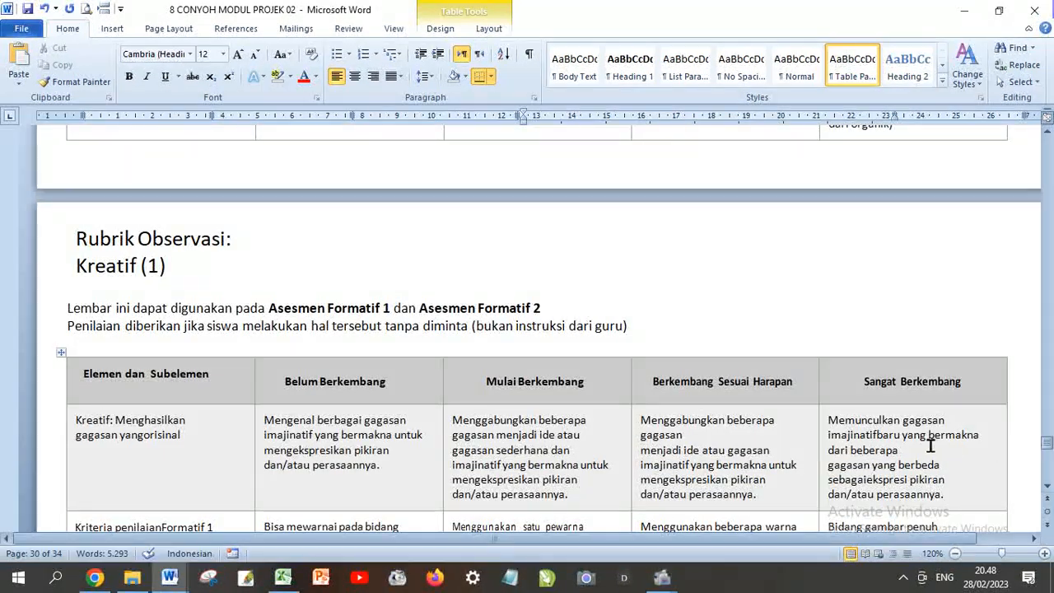
{"action": "scroll", "coordinate": [931, 445], "scroll_direction": "down", "scroll_amount": 3}
{"action": "scroll", "coordinate": [931, 445], "scroll_direction": "down", "scroll_amount": 1}
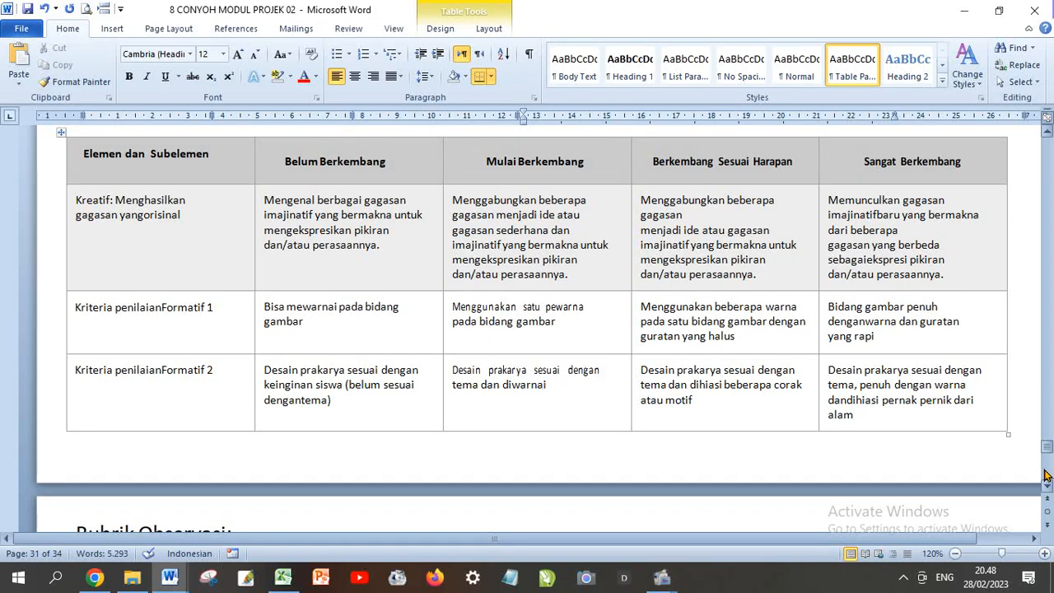
{"action": "scroll", "coordinate": [1050, 476], "scroll_direction": "down", "scroll_amount": 6}
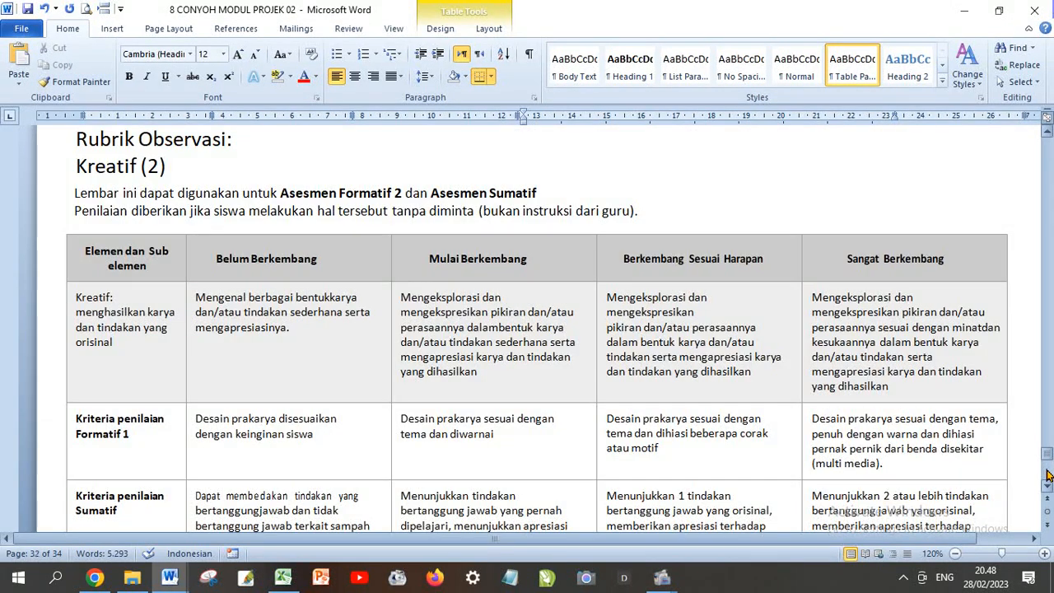
{"action": "scroll", "coordinate": [1050, 476], "scroll_direction": "down", "scroll_amount": 15}
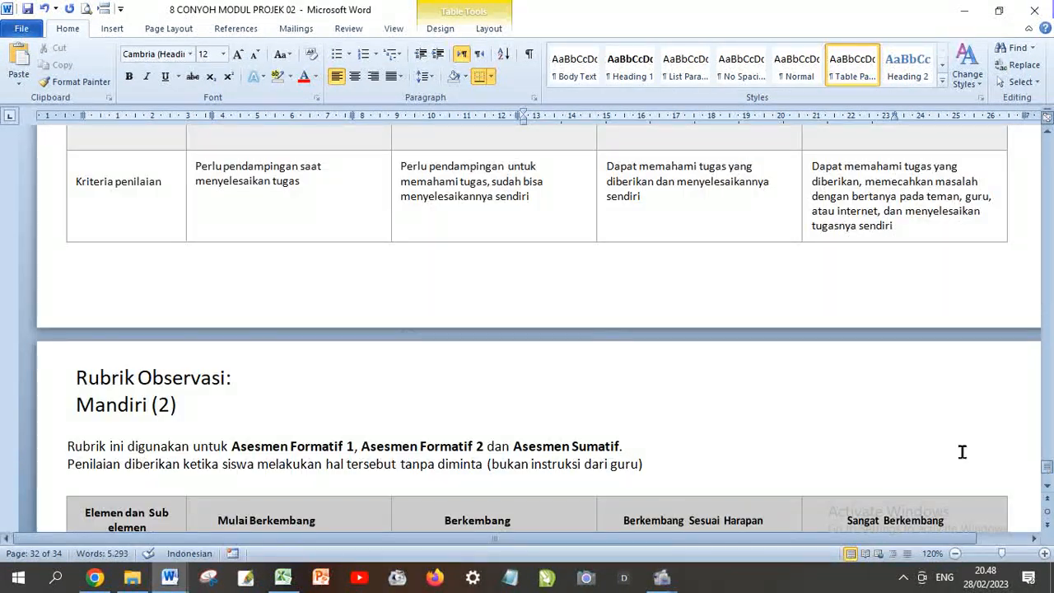
Examine the Rubrik Observasi Mandiri (2) table and highlight part of its Mulai Berkembang description for Regulasi diri
{"action": "scroll", "coordinate": [806, 421], "scroll_direction": "down", "scroll_amount": 1}
{"action": "scroll", "coordinate": [805, 421], "scroll_direction": "down", "scroll_amount": 4}
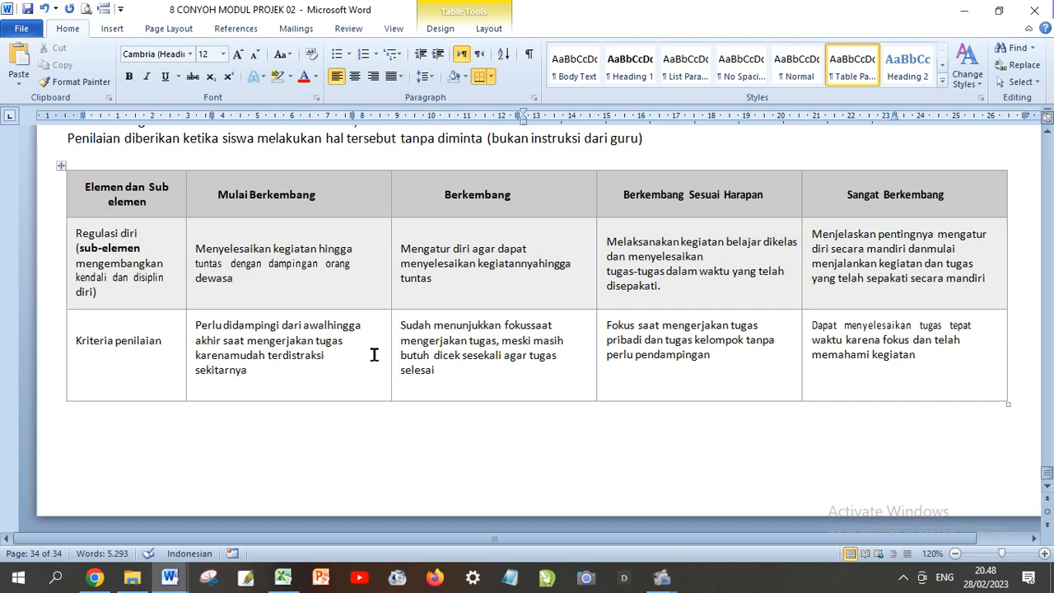
{"action": "scroll", "coordinate": [374, 354], "scroll_direction": "up", "scroll_amount": 1}
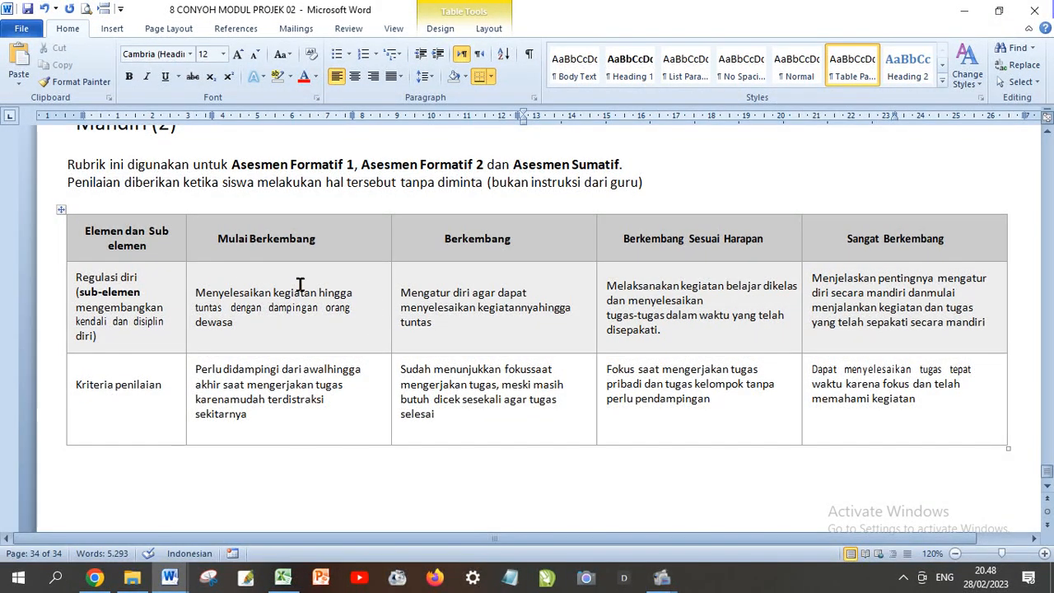
{"action": "left_click_drag", "start_coordinate": [300, 284], "coordinate": [308, 306]}
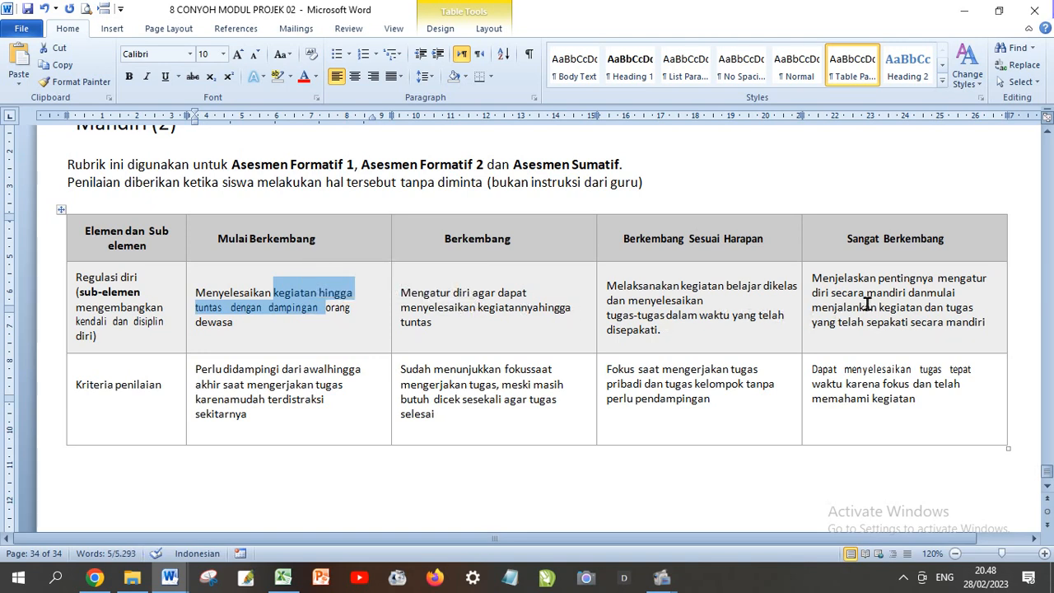
{"action": "scroll", "coordinate": [873, 305], "scroll_direction": "up", "scroll_amount": 3}
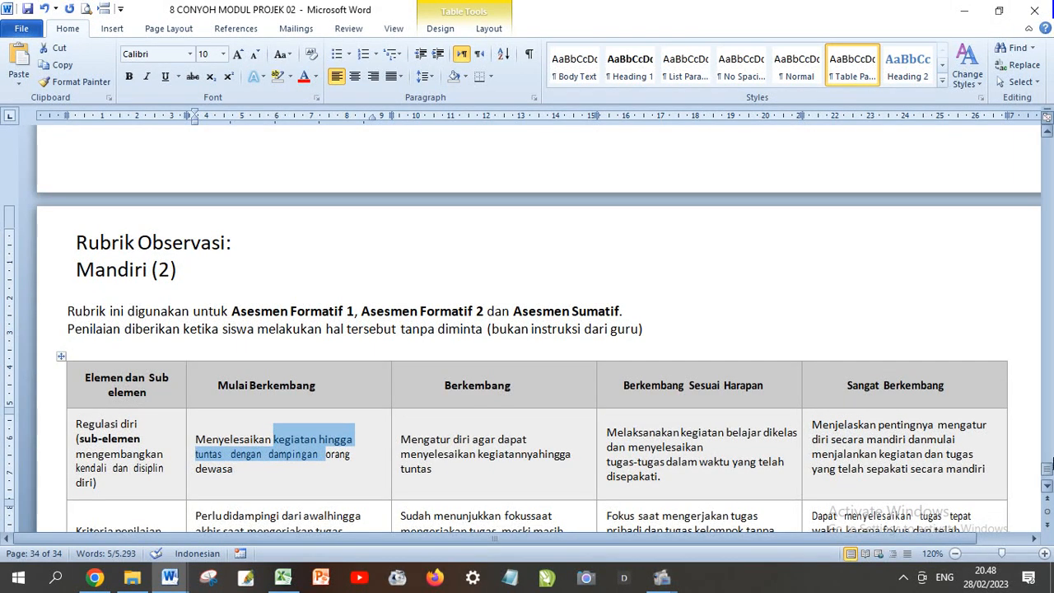
Go back to the Dimensi Profil Pelajar Pancasila table in section 4 of the module
{"action": "left_click_drag", "start_coordinate": [1046, 467], "coordinate": [1053, 157]}
{"action": "scroll", "coordinate": [852, 405], "scroll_direction": "up", "scroll_amount": 10}
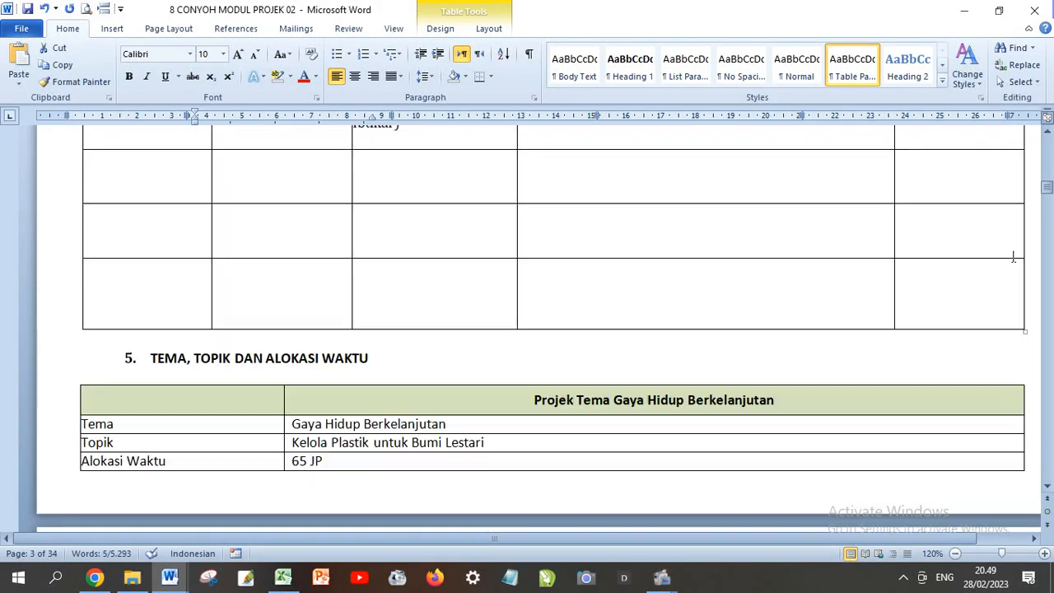
{"action": "scroll", "coordinate": [856, 408], "scroll_direction": "up", "scroll_amount": 1}
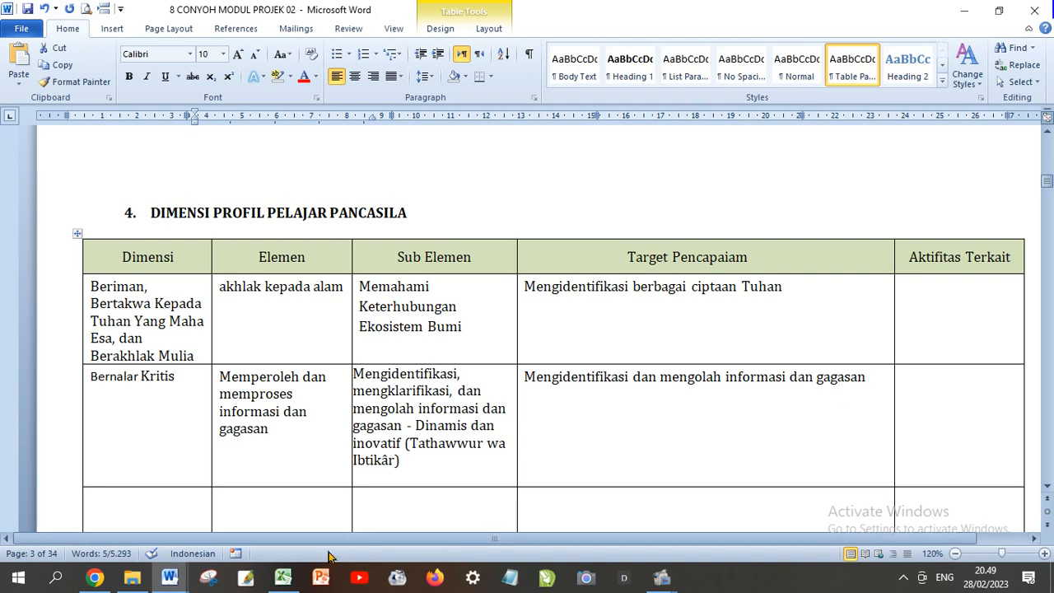
Switch to the Excel input workbook and view its start page title and the P5 and P5 + P2RA options
{"action": "left_click", "coordinate": [287, 579]}
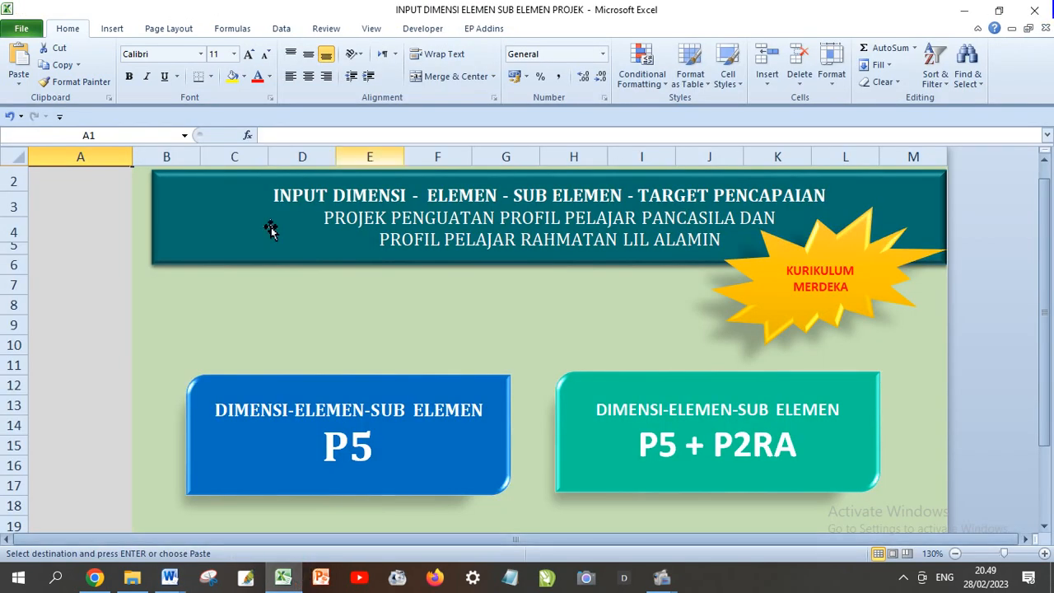
{"action": "scroll", "coordinate": [441, 358], "scroll_direction": "down", "scroll_amount": 1}
{"action": "scroll", "coordinate": [443, 361], "scroll_direction": "up", "scroll_amount": 1}
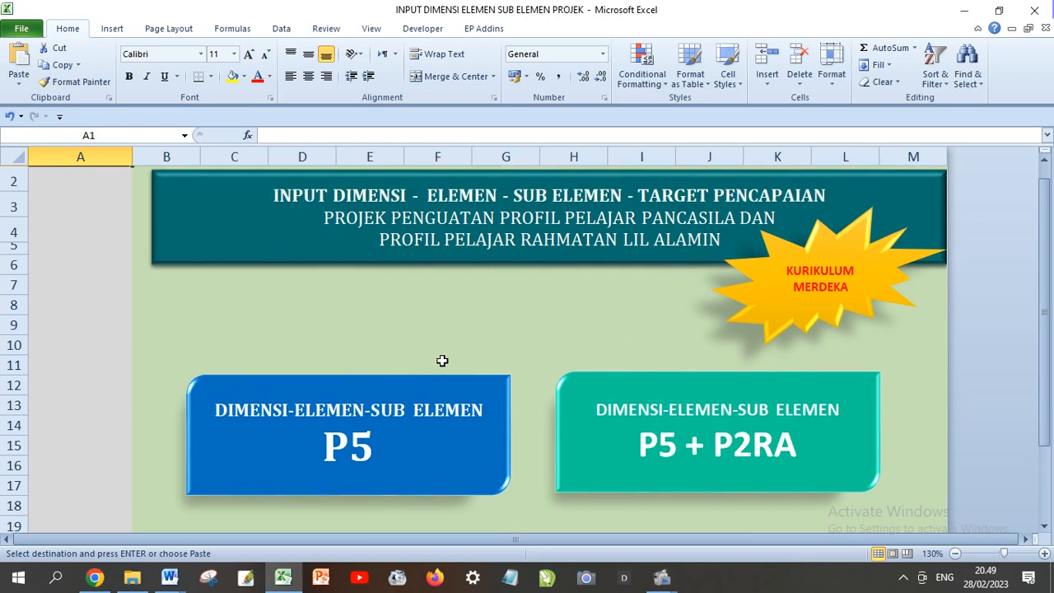